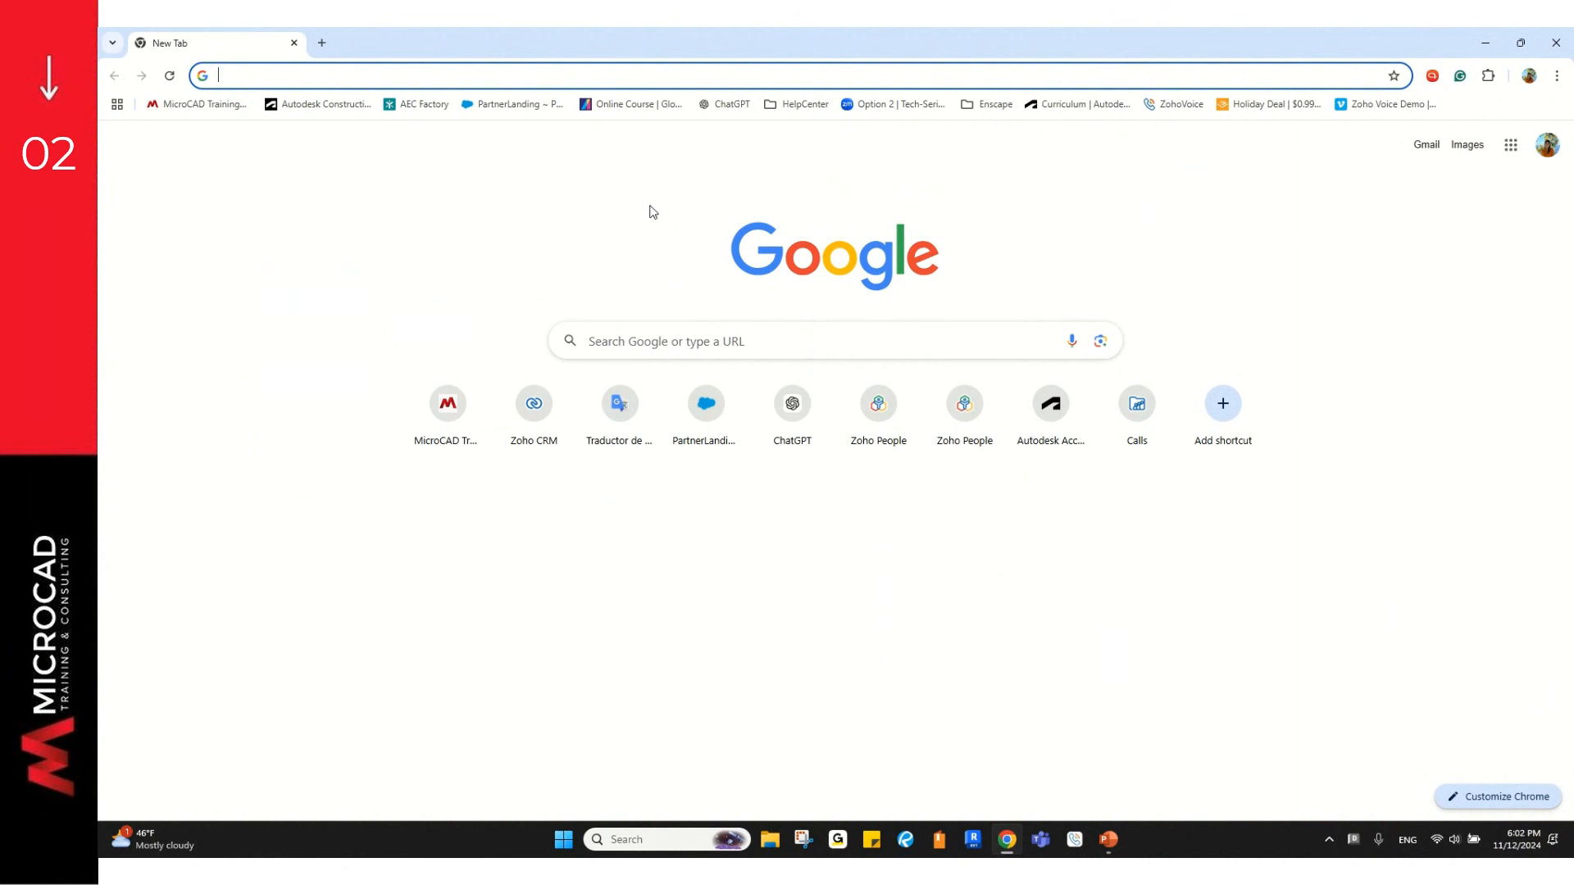
# Step: Go to acc.autodesk.com and sign in to Autodesk with the saved password
pyautogui.click(681, 74)
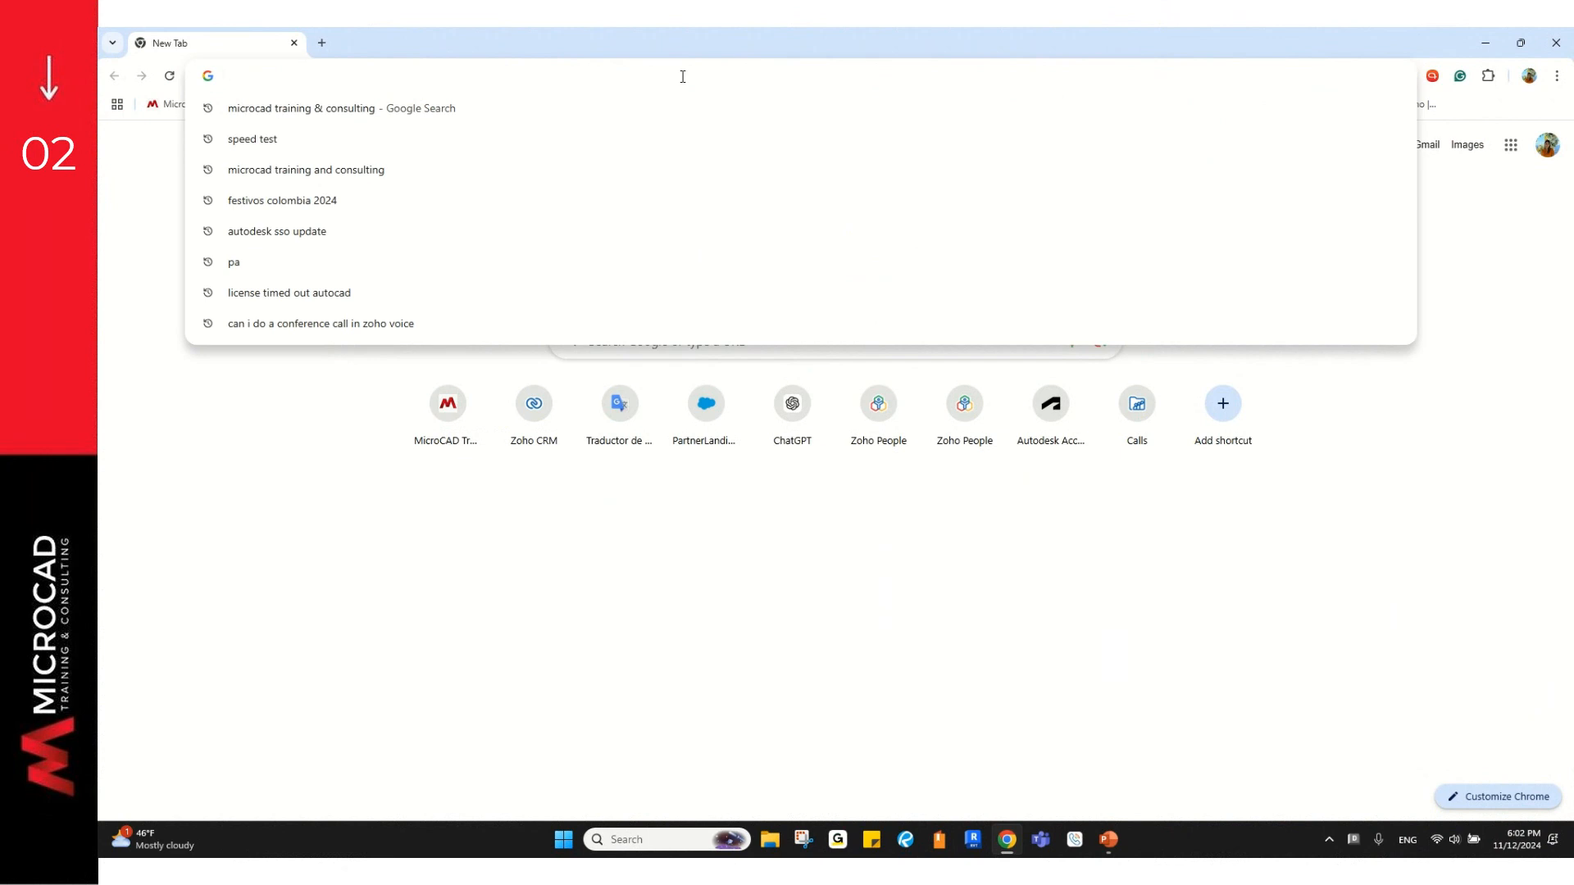
pyautogui.write('autodesk')
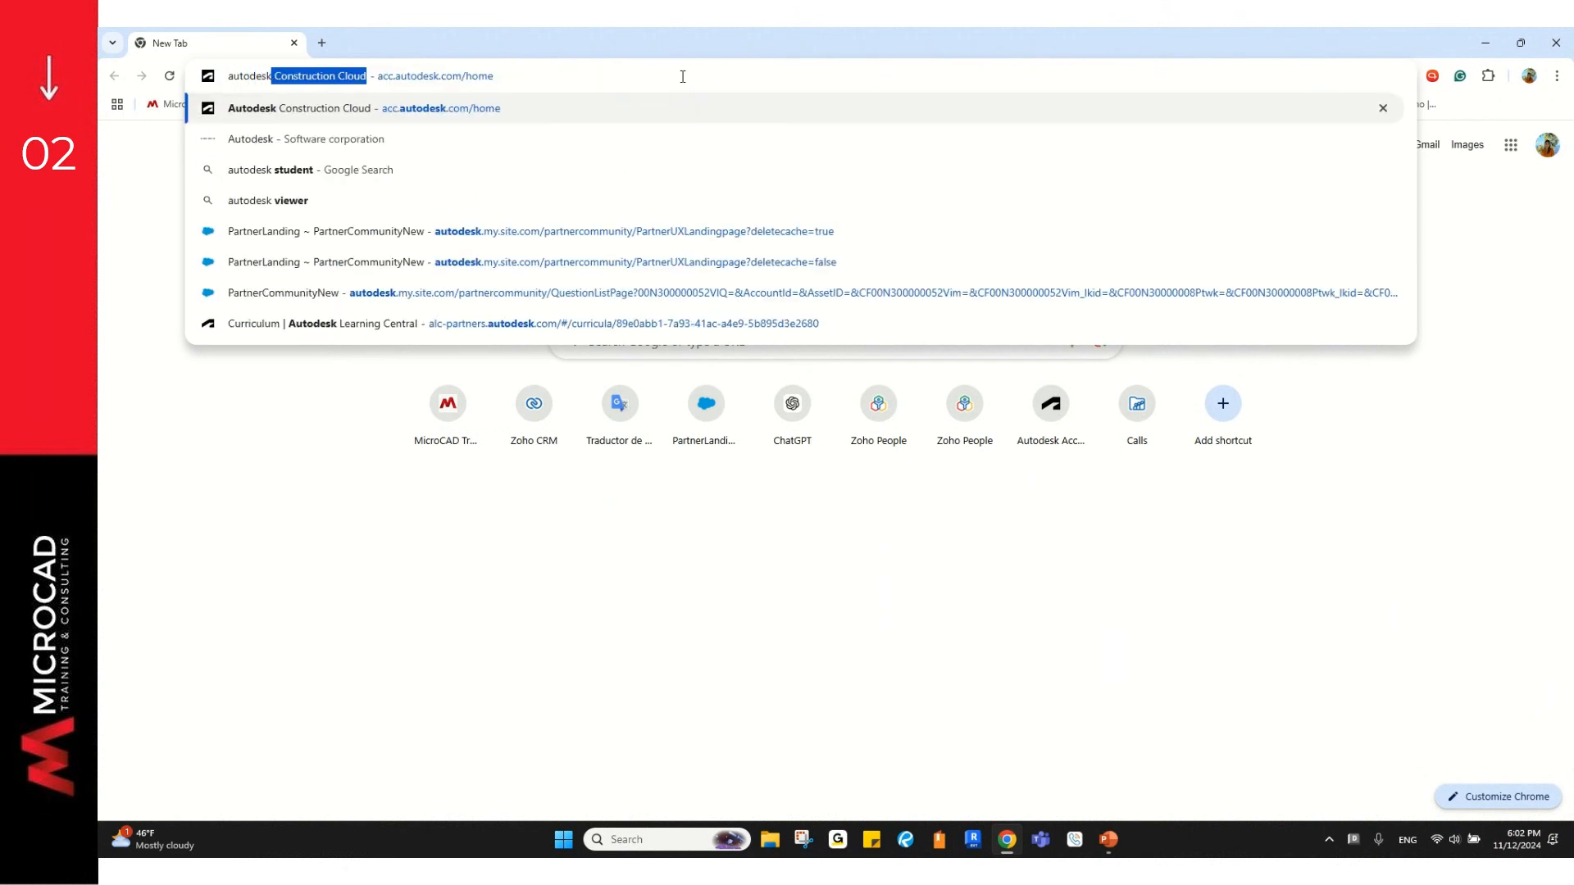
pyautogui.press('Return')
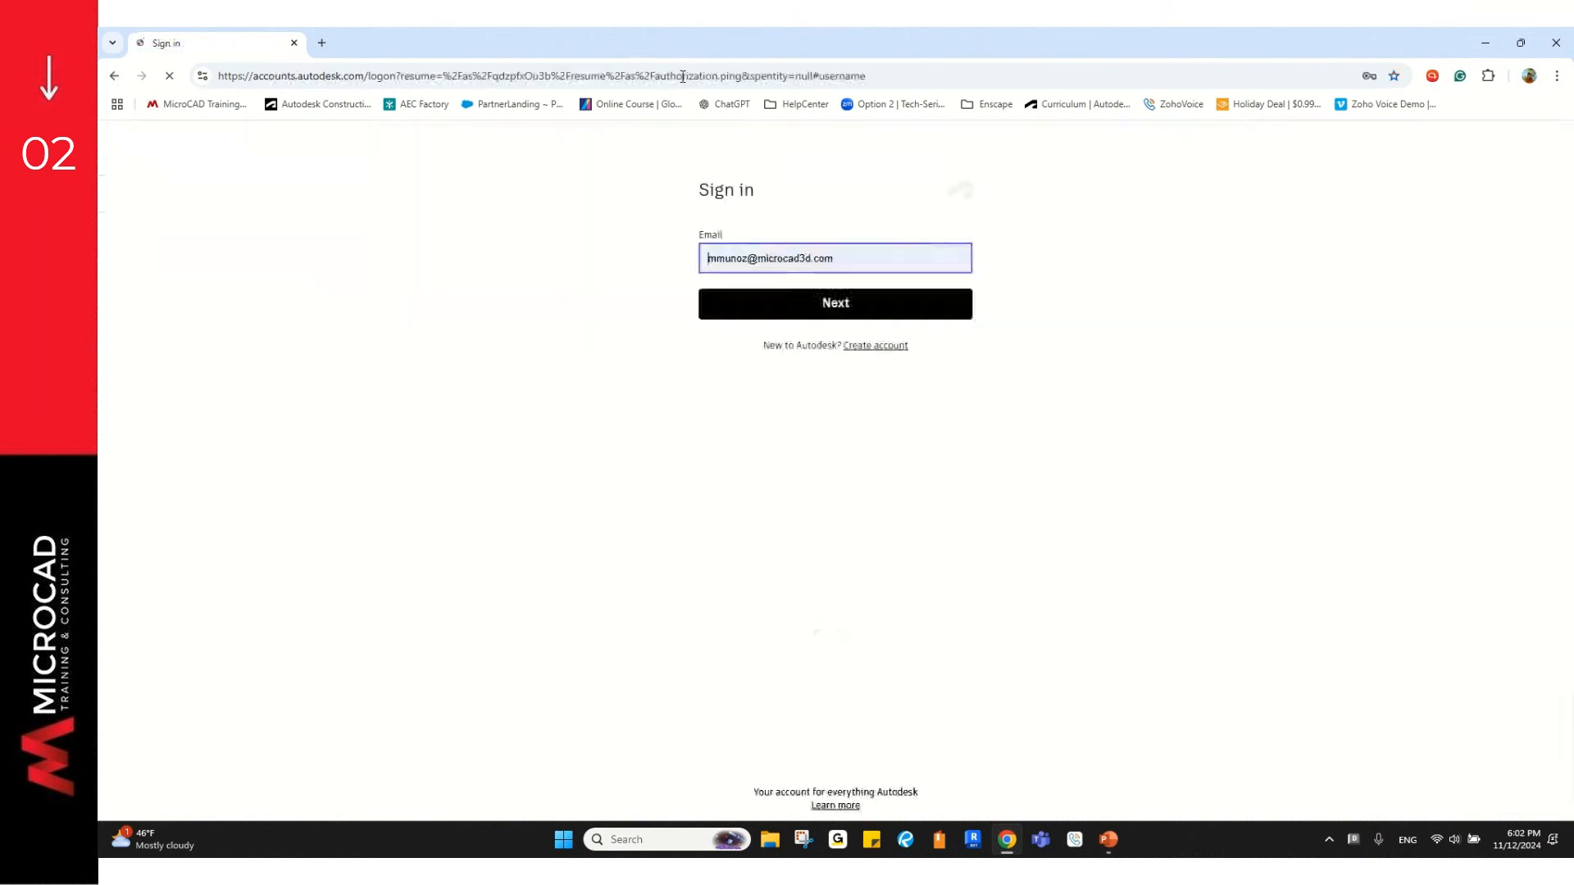
pyautogui.click(800, 316)
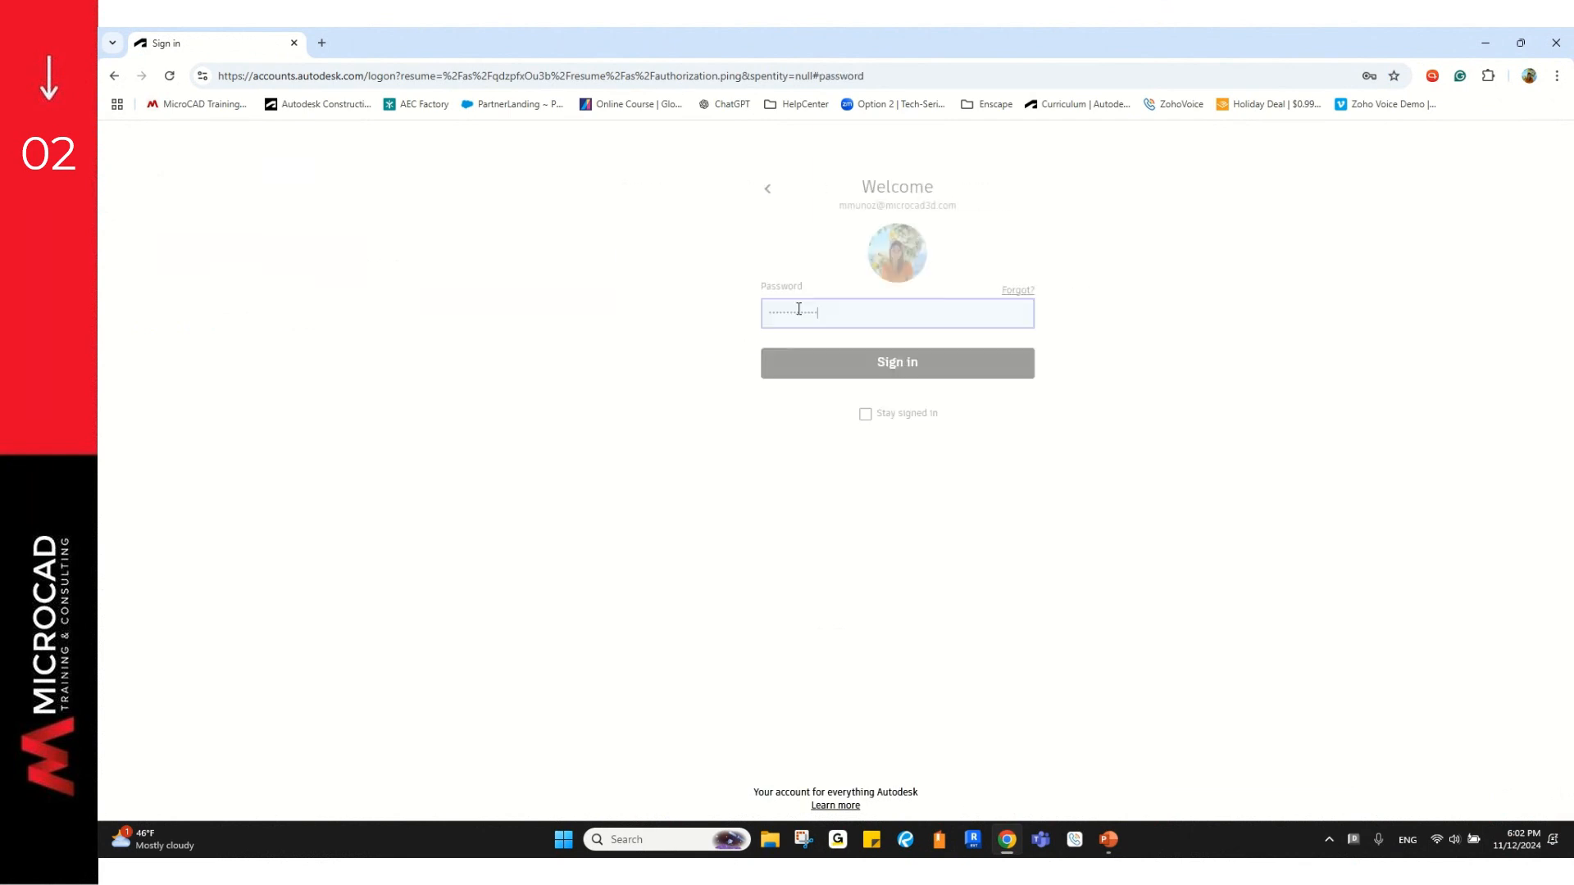
pyautogui.click(820, 371)
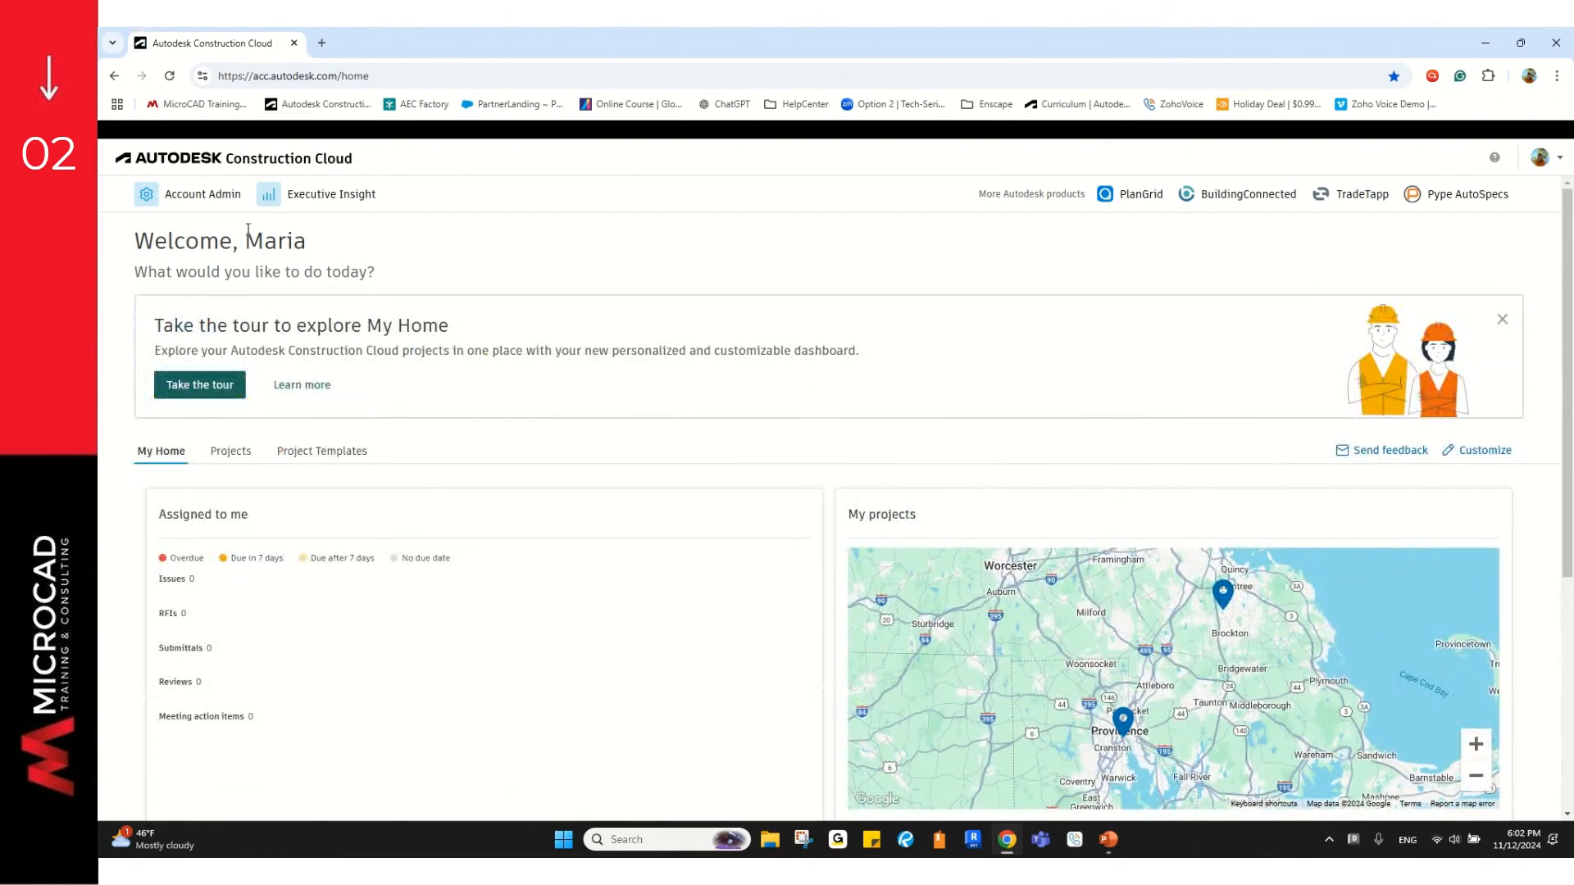
# Step: Go through Account Admin and Library to the Content Catalog's four content collections
pyautogui.click(202, 199)
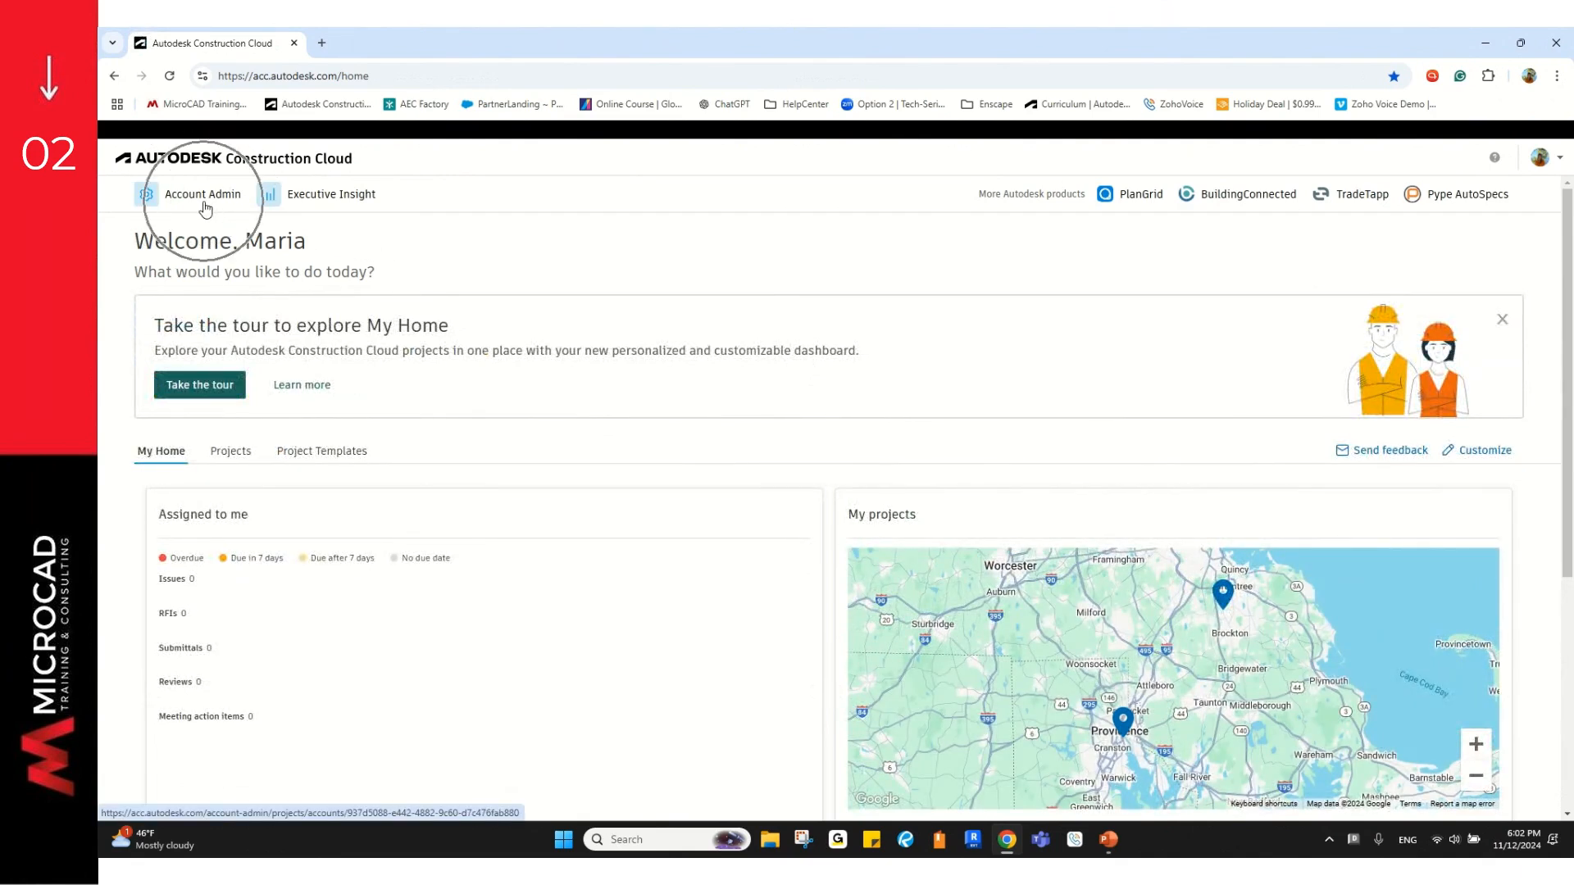
pyautogui.click(202, 199)
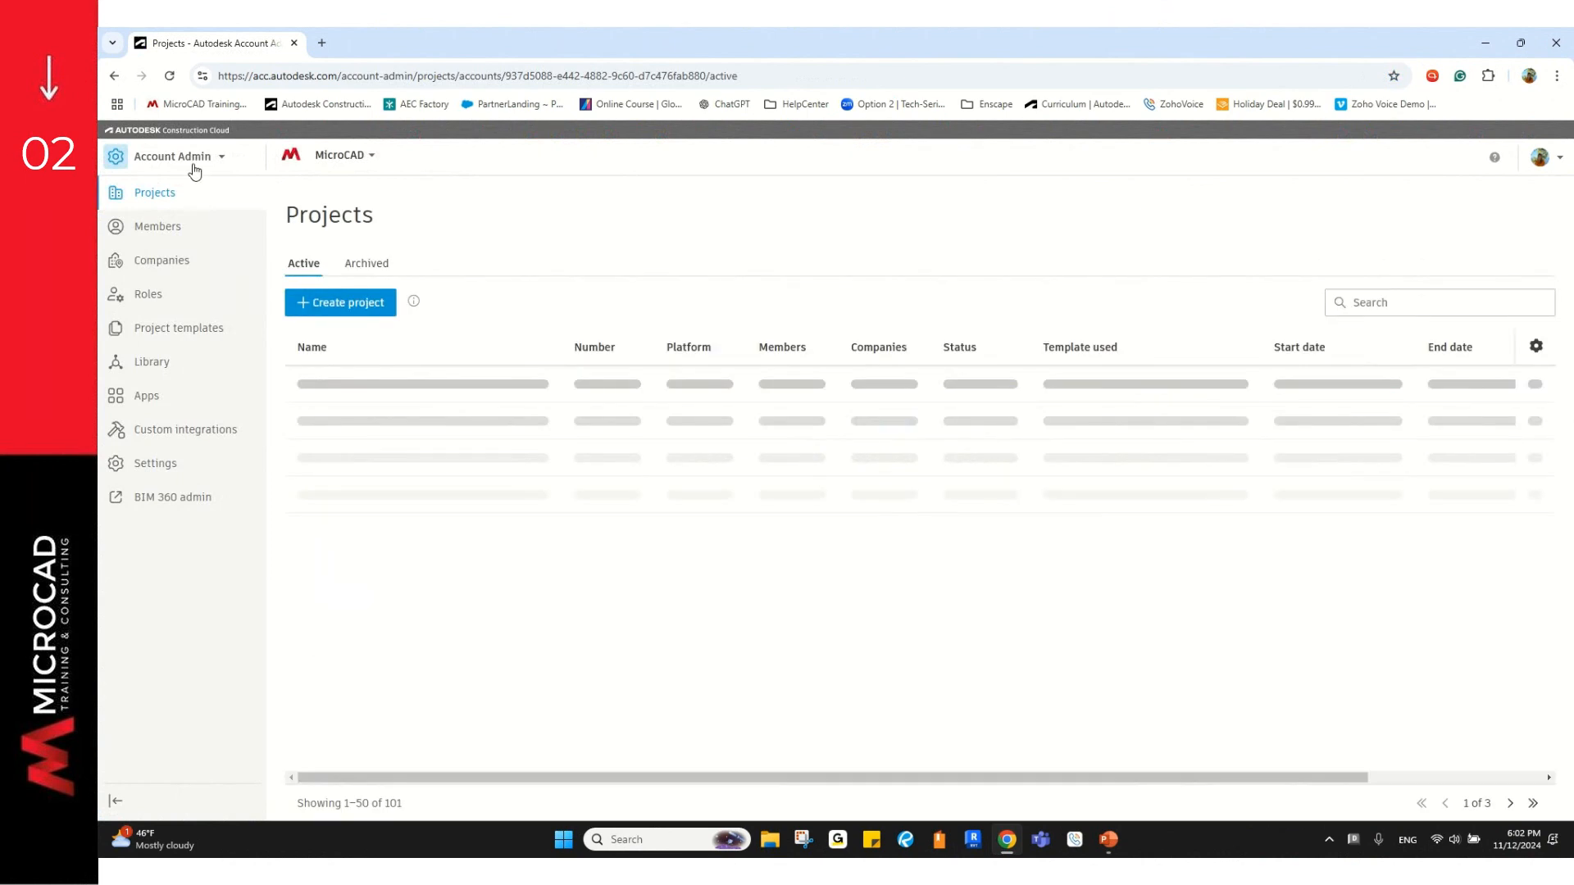
pyautogui.click(164, 365)
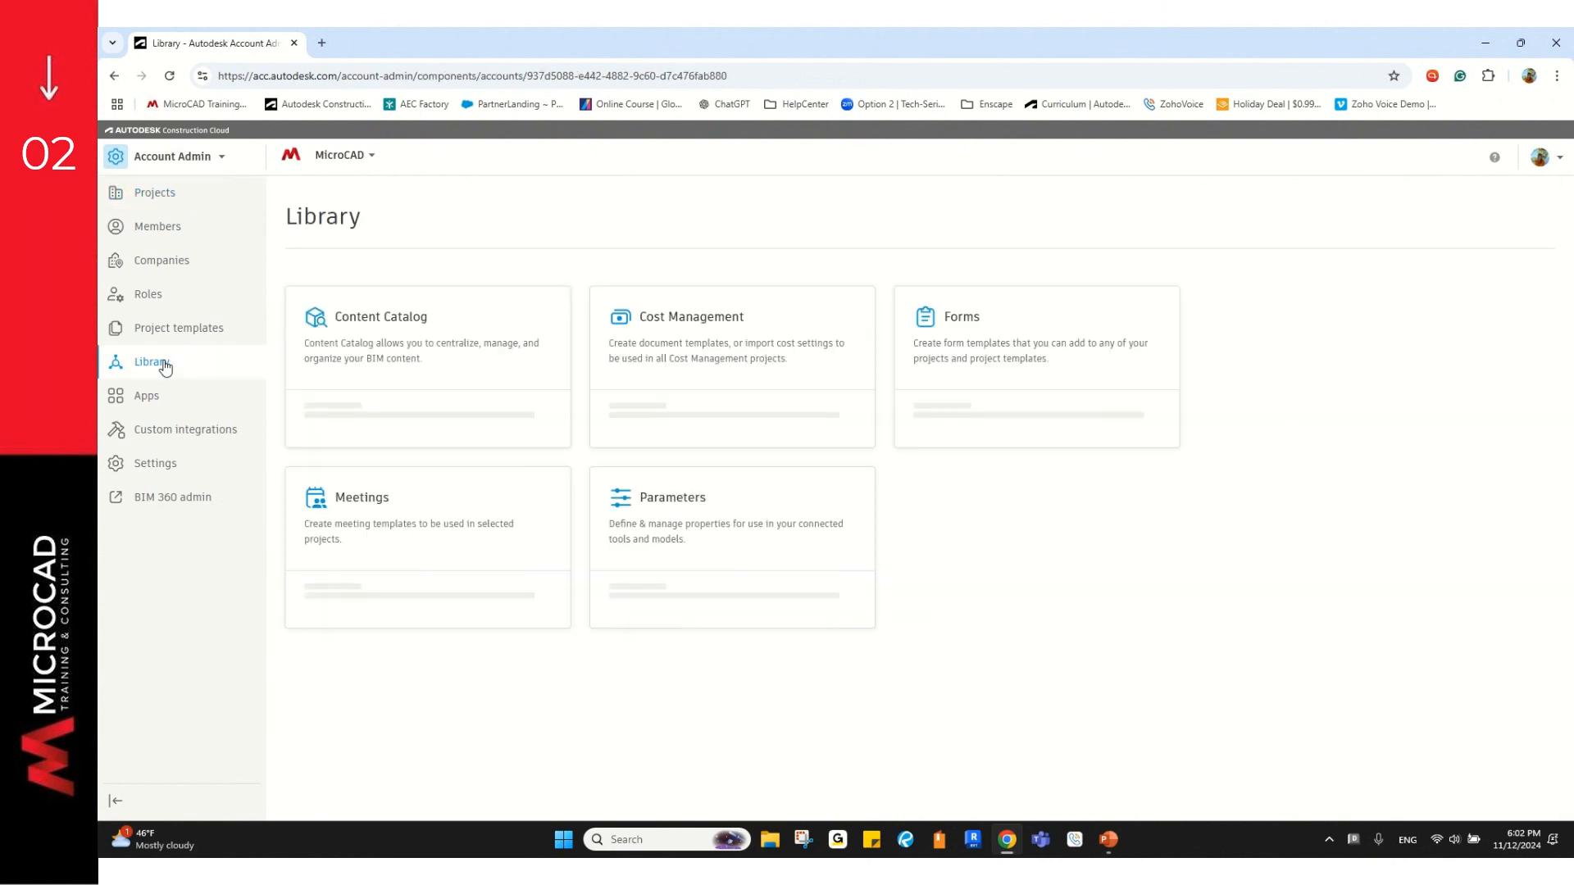
pyautogui.click(386, 328)
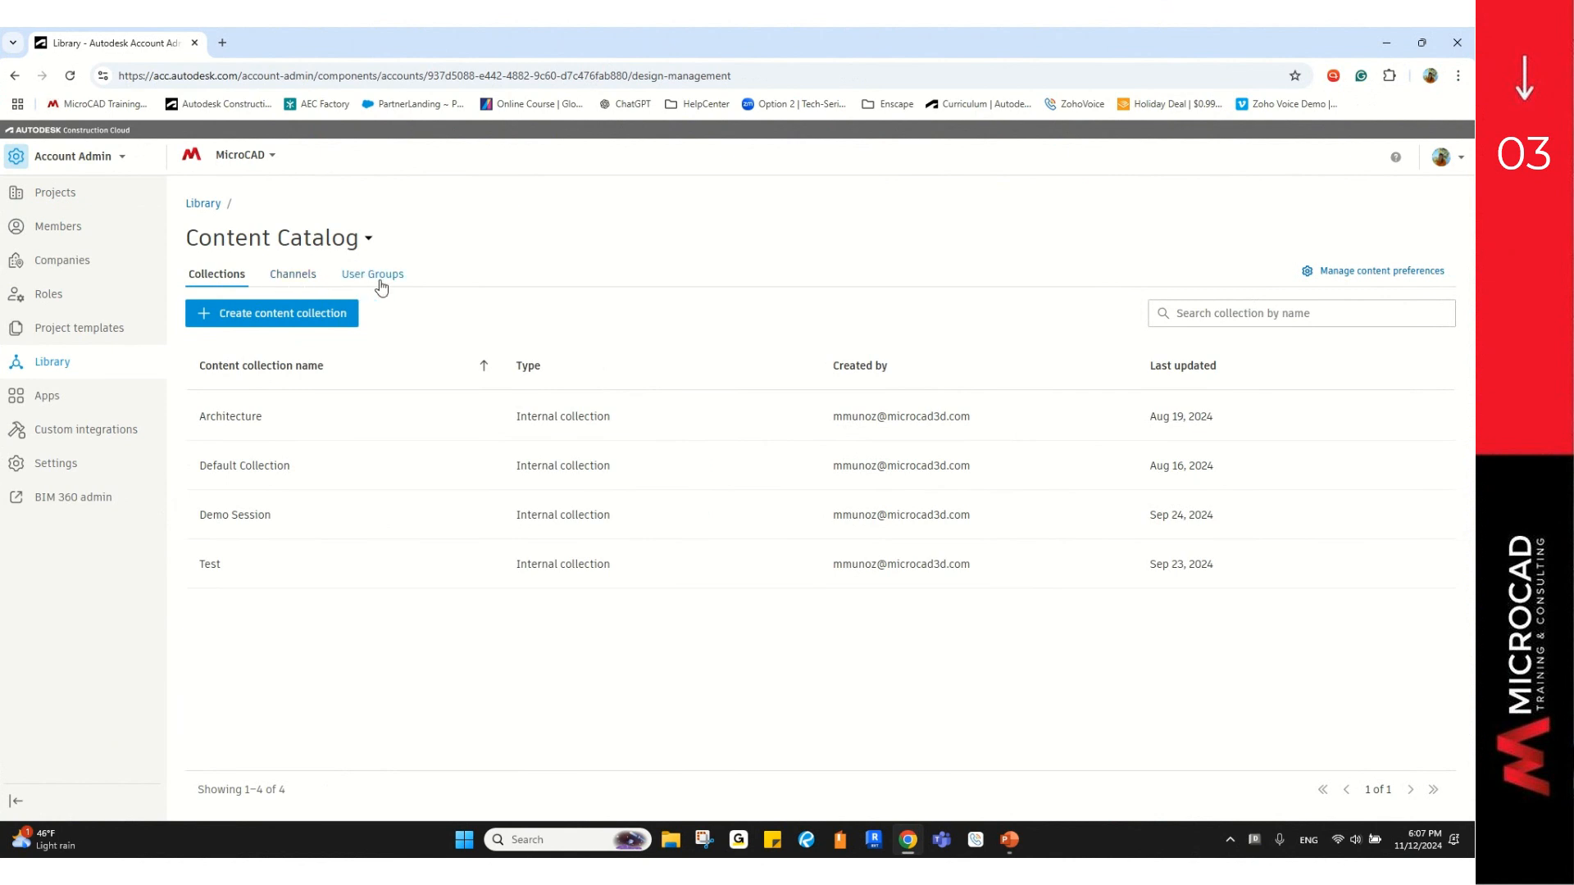
# Step: Start a new user group named Content Catalog Webinar under User Groups
pyautogui.click(226, 286)
pyautogui.press('ctrl')
pyautogui.press('ctrl')
pyautogui.press('ctrl')
pyautogui.press('ctrl')
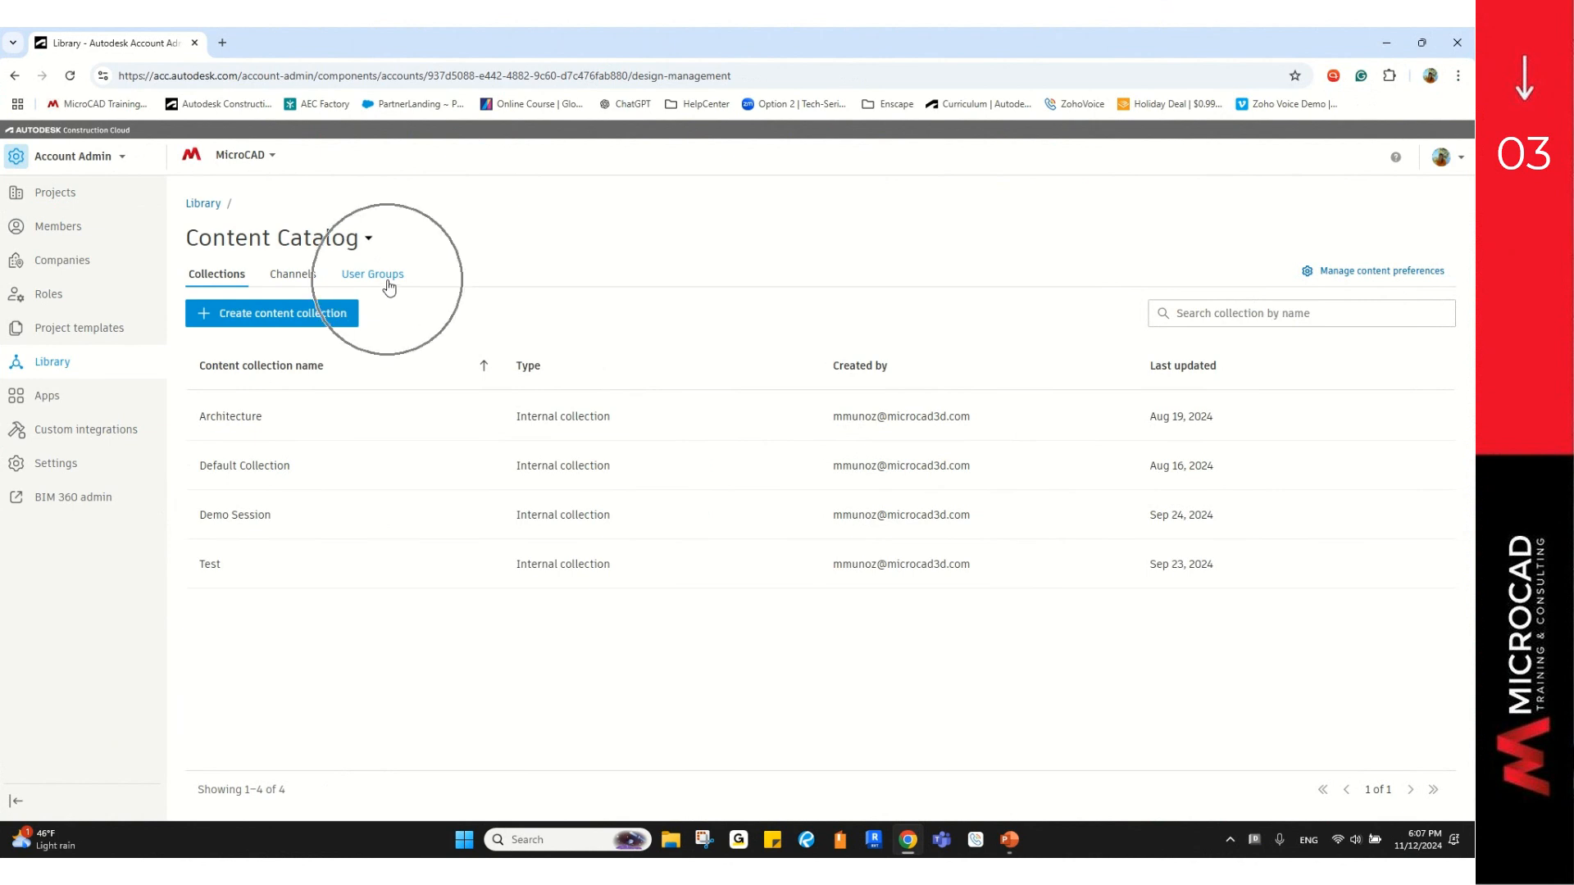
pyautogui.click(389, 283)
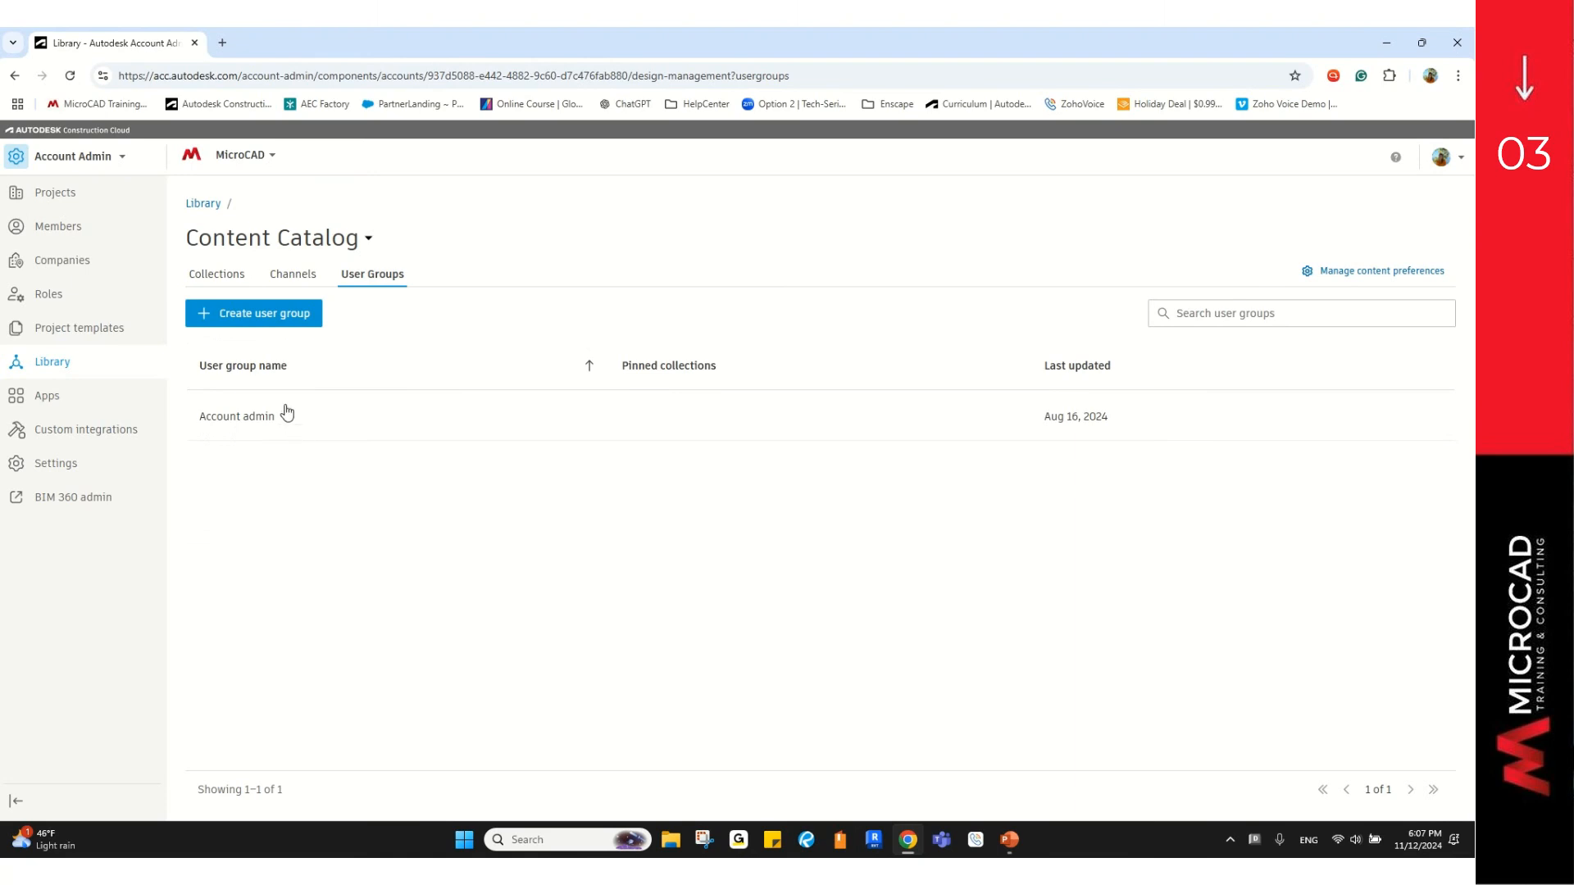
pyautogui.click(248, 316)
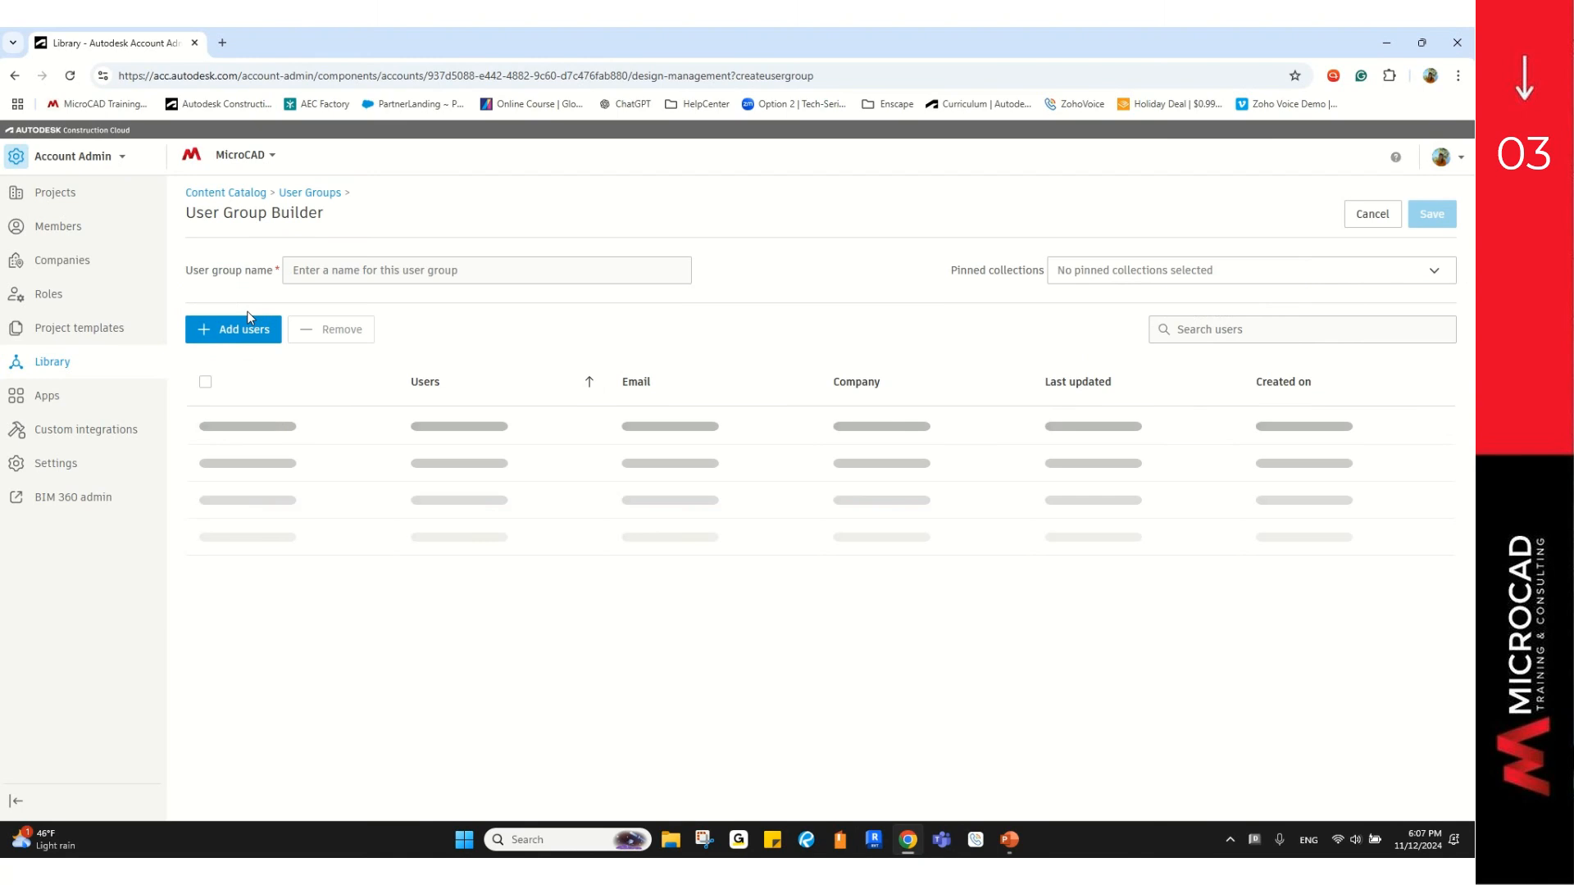
pyautogui.click(331, 271)
pyautogui.write('Content Catalog Webinar')
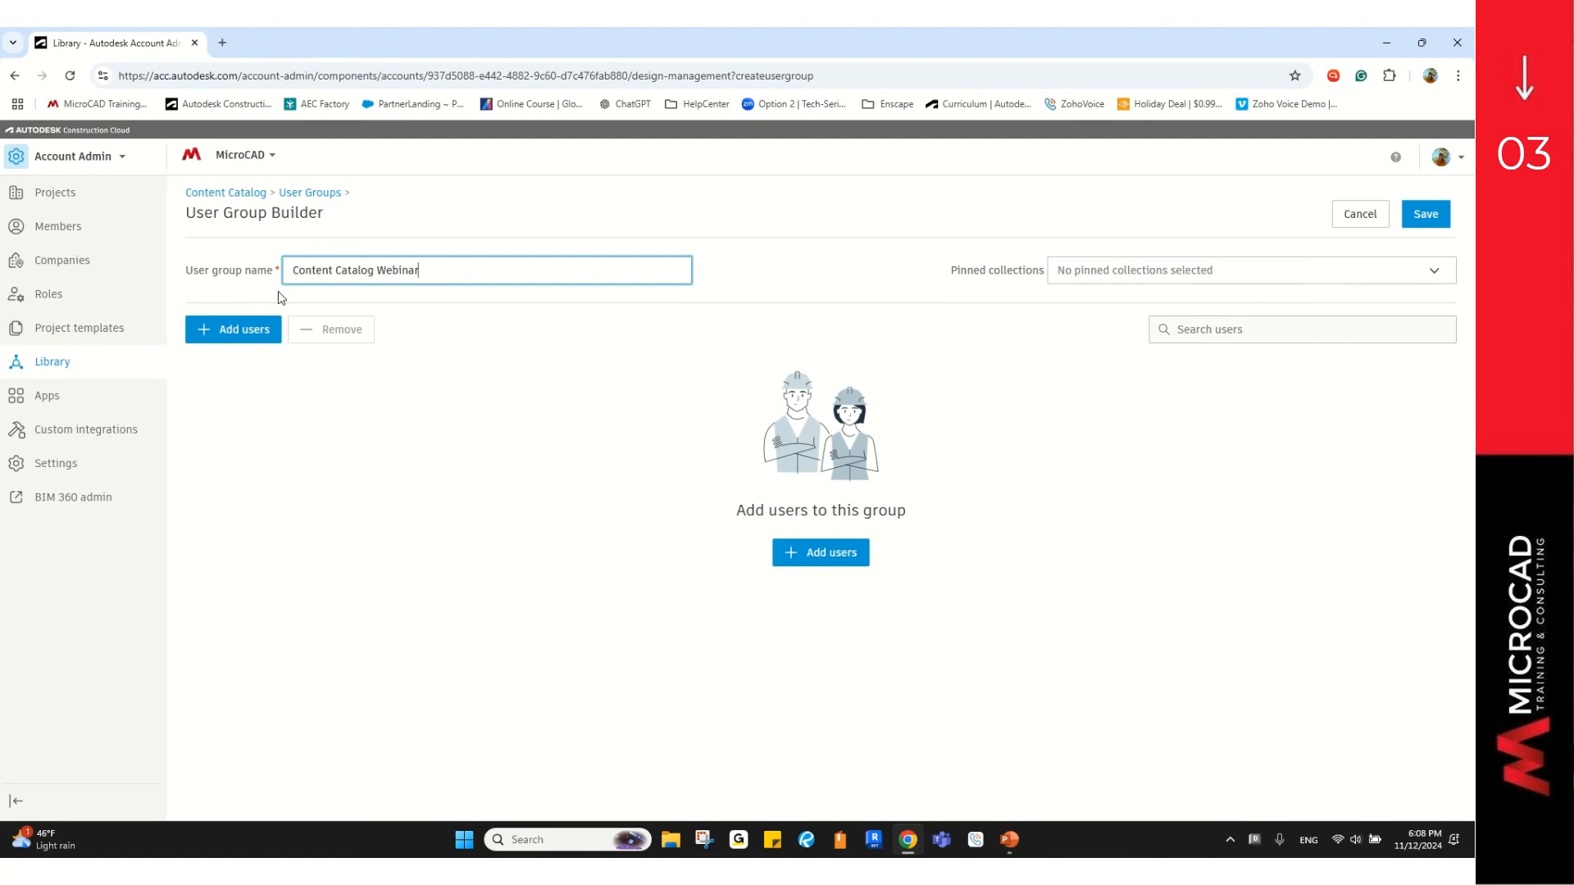
# Step: Add the account's own user as the group's member and save the group
pyautogui.click(232, 330)
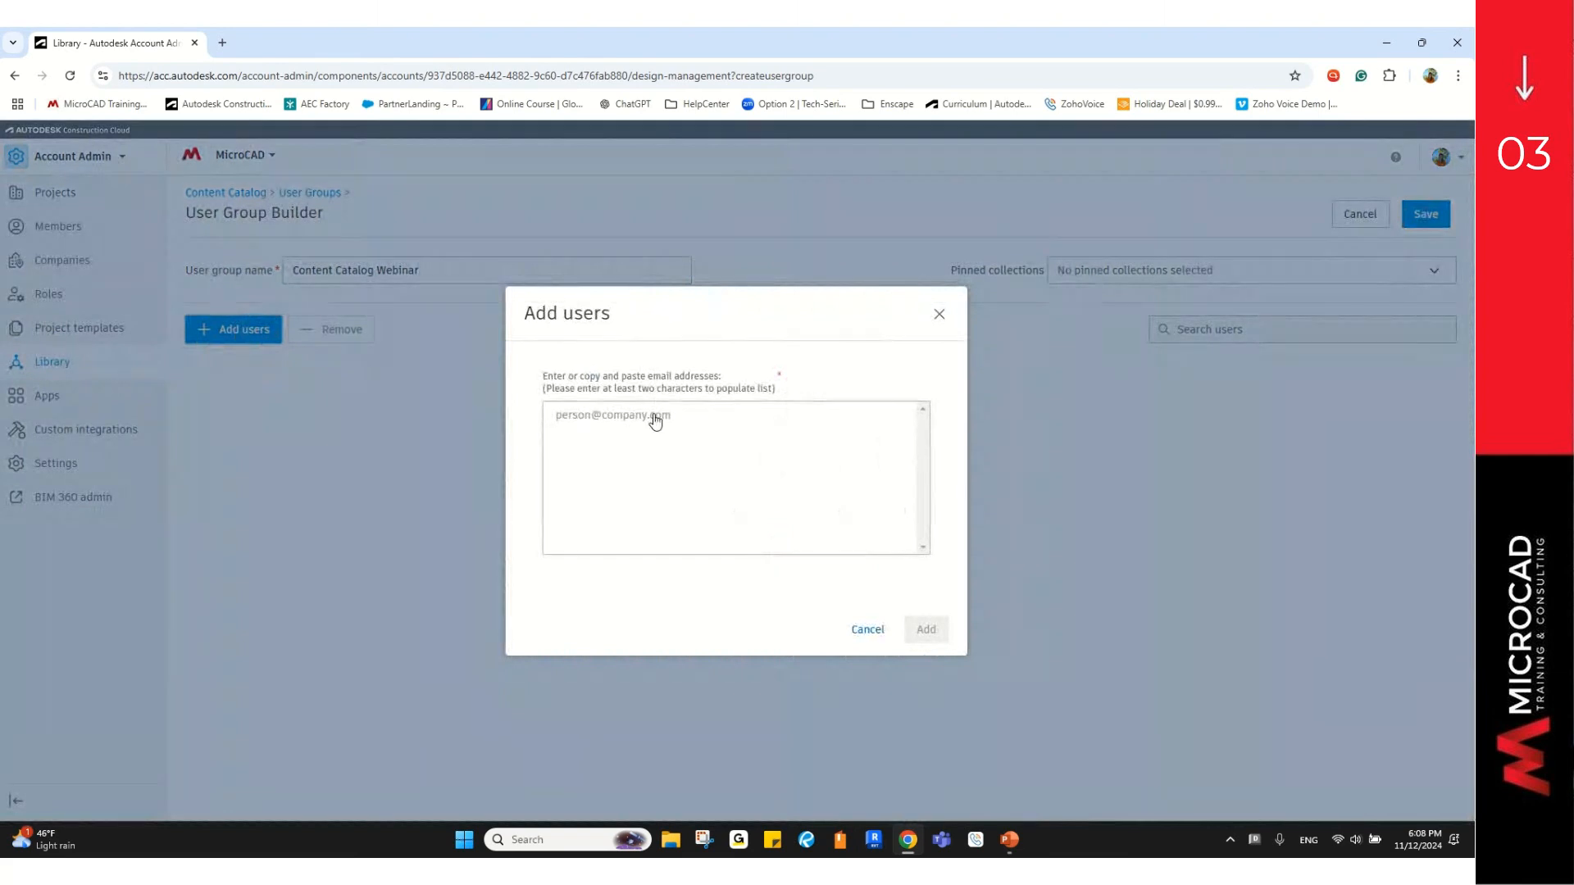
pyautogui.click(655, 418)
pyautogui.write('mmunoz')
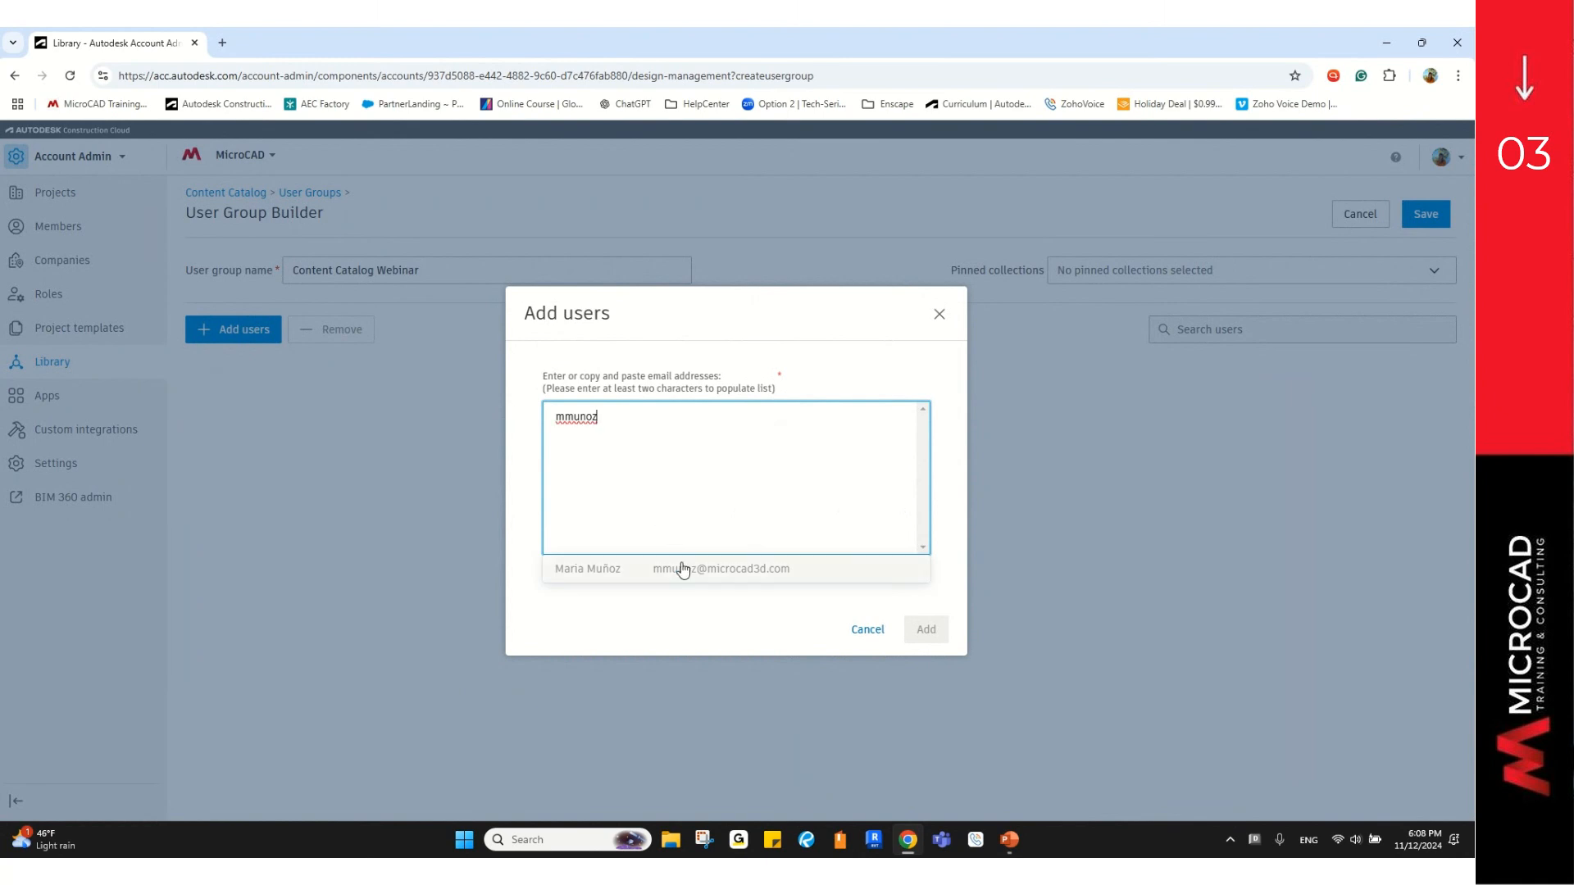
pyautogui.click(714, 581)
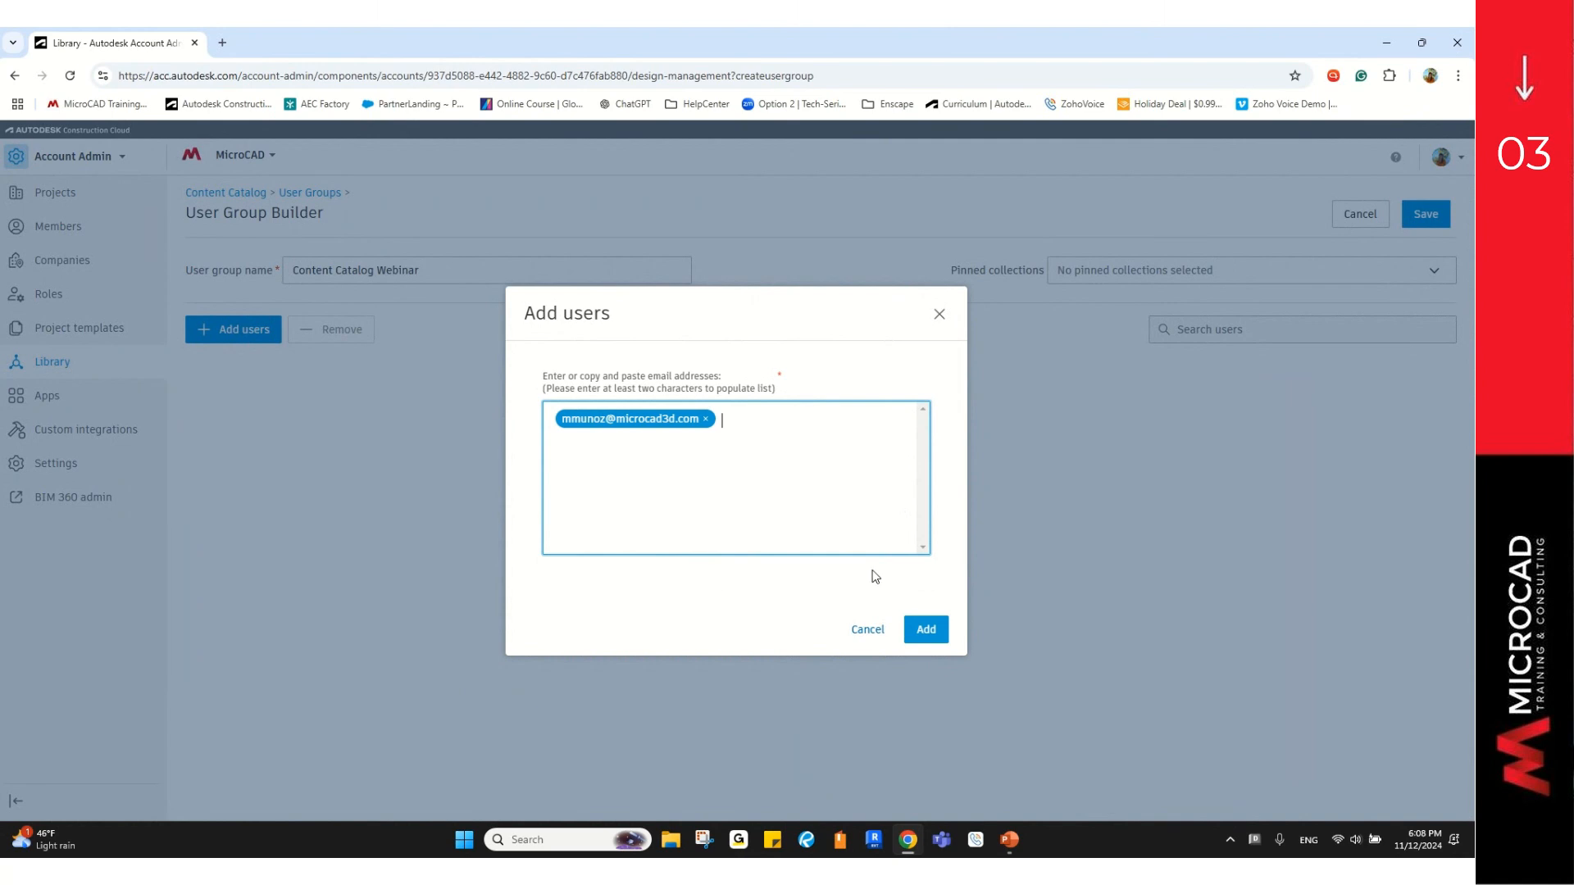
pyautogui.click(932, 642)
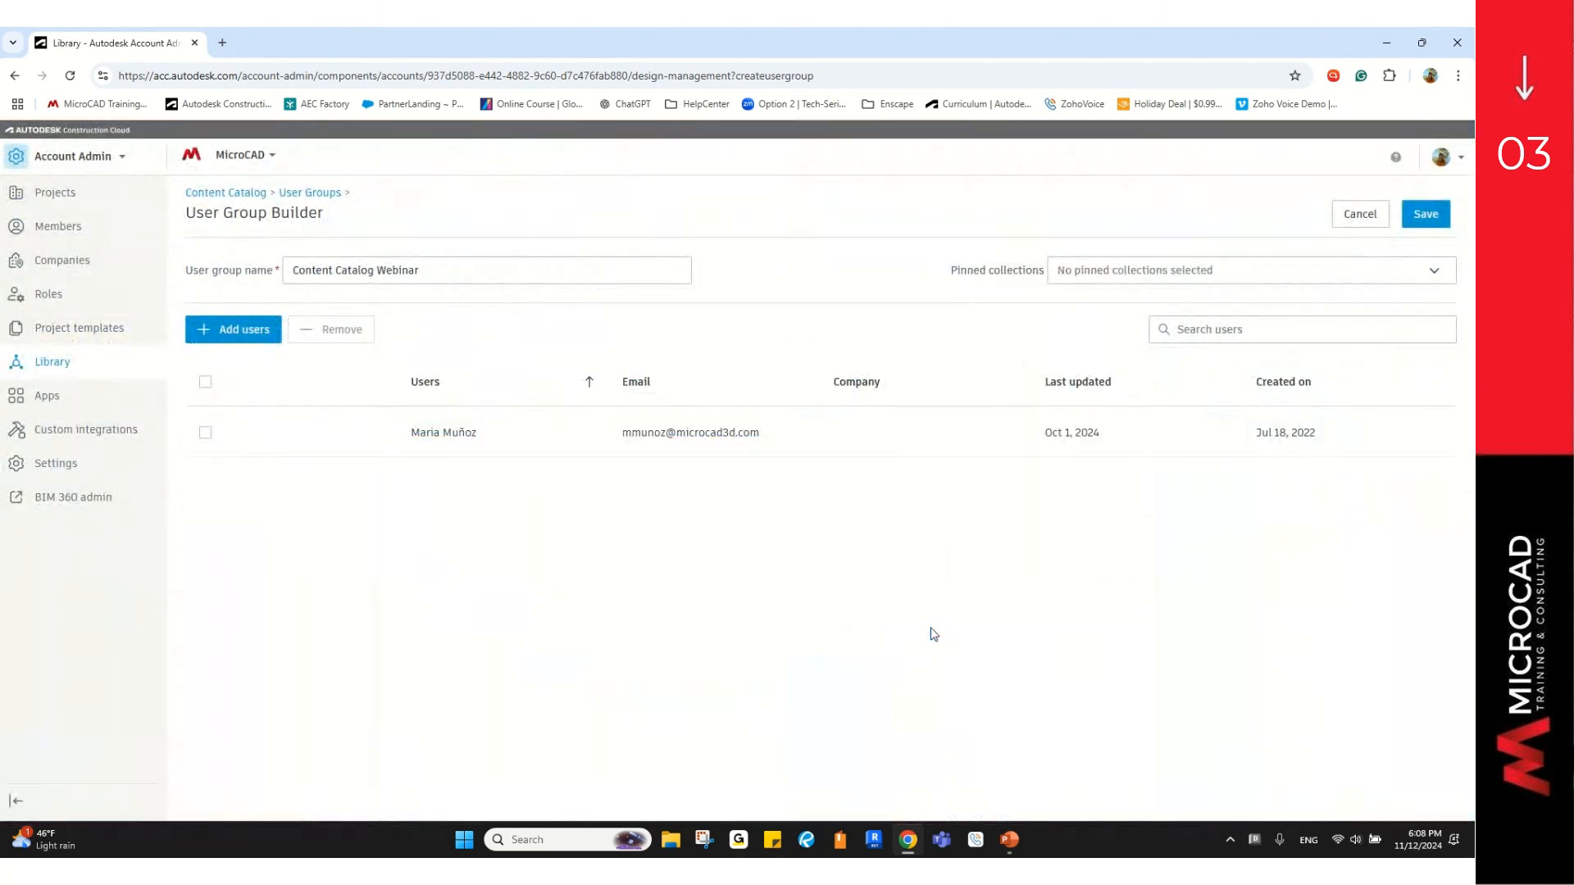
pyautogui.click(1434, 223)
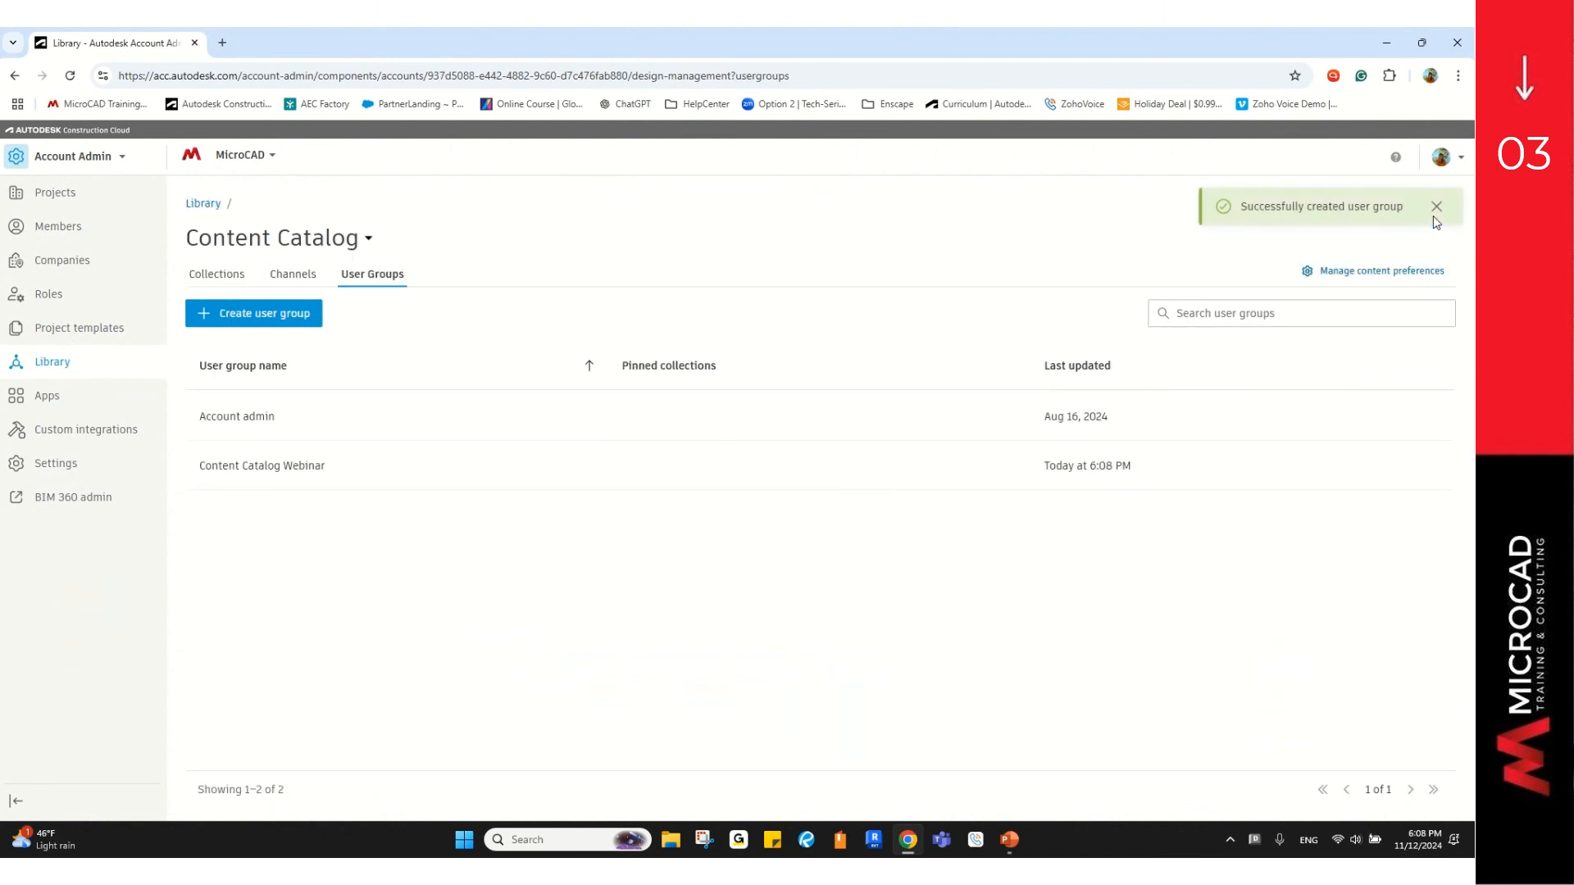
# Step: Create collection Content Catalog Webinar, described as the folder for the content catalog webinar
pyautogui.click(253, 479)
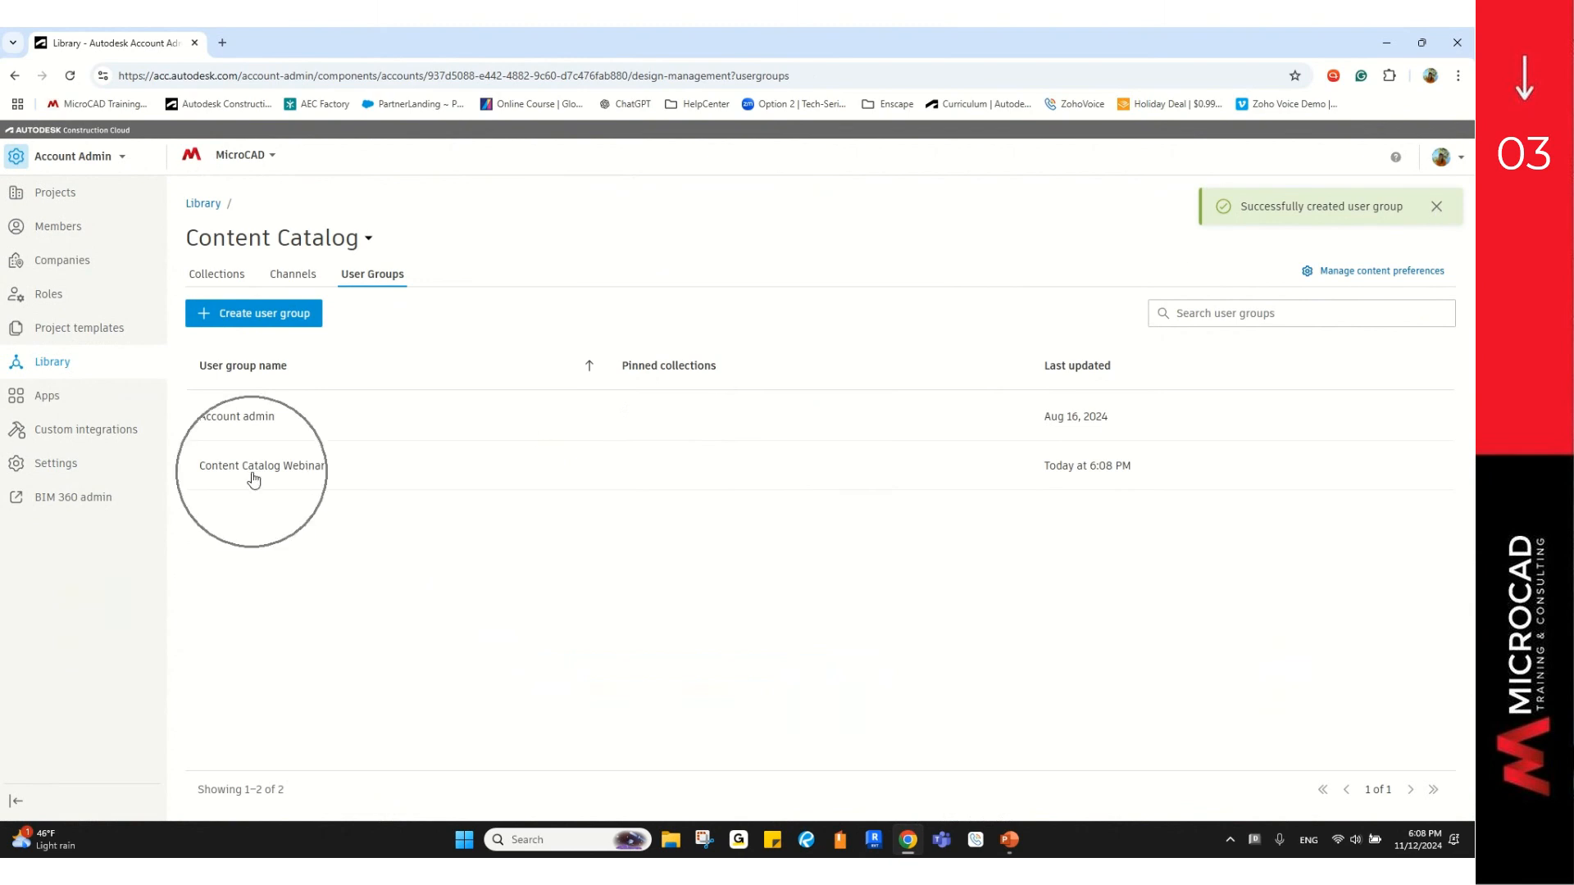
pyautogui.click(253, 478)
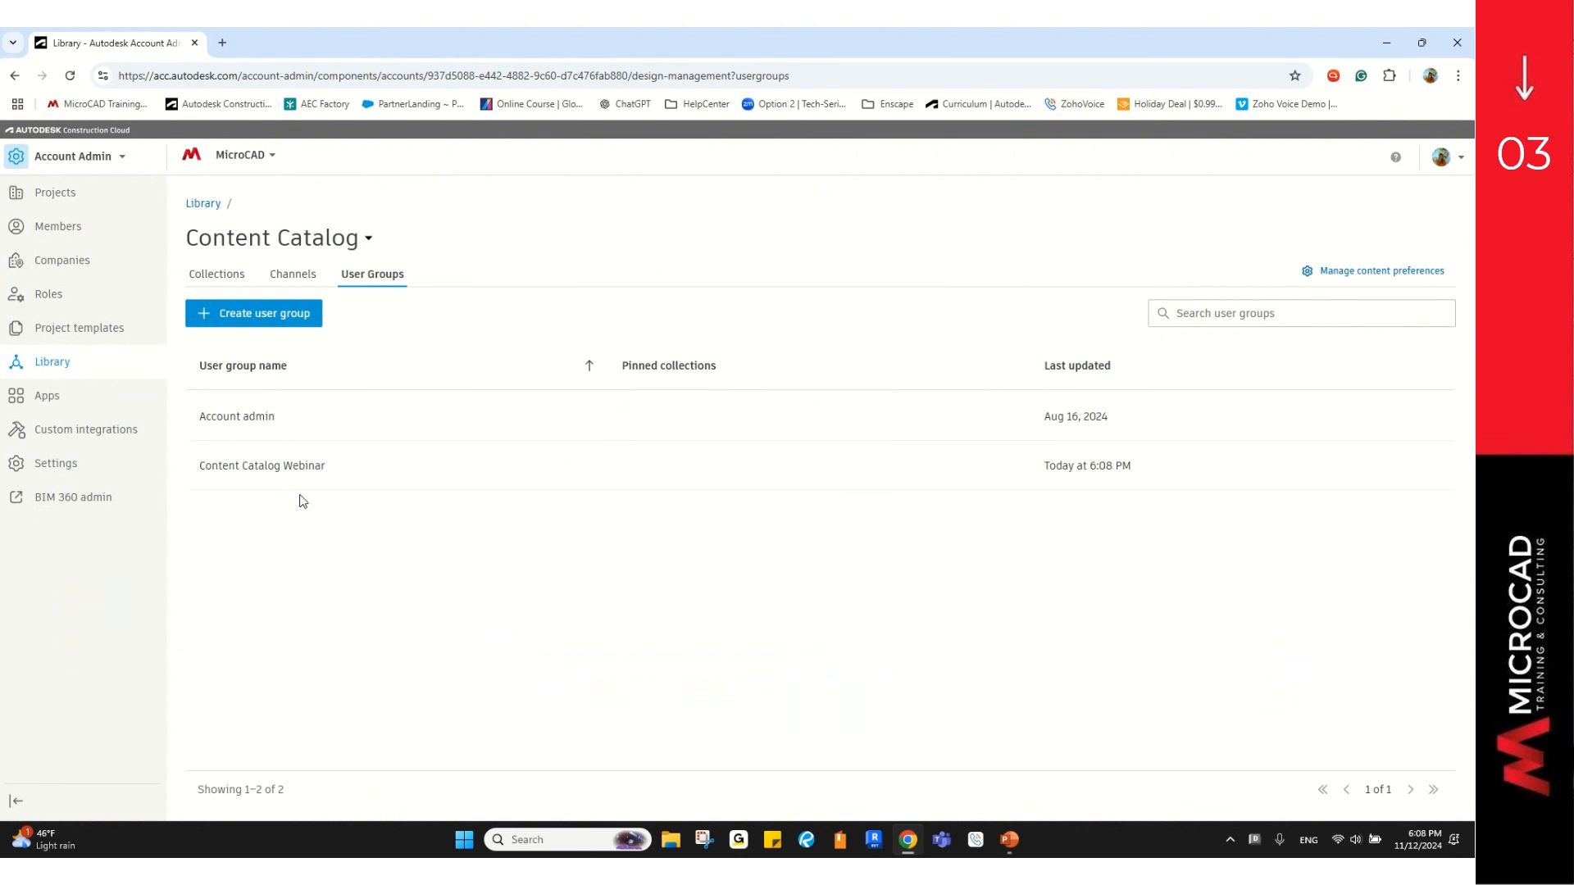
pyautogui.click(236, 277)
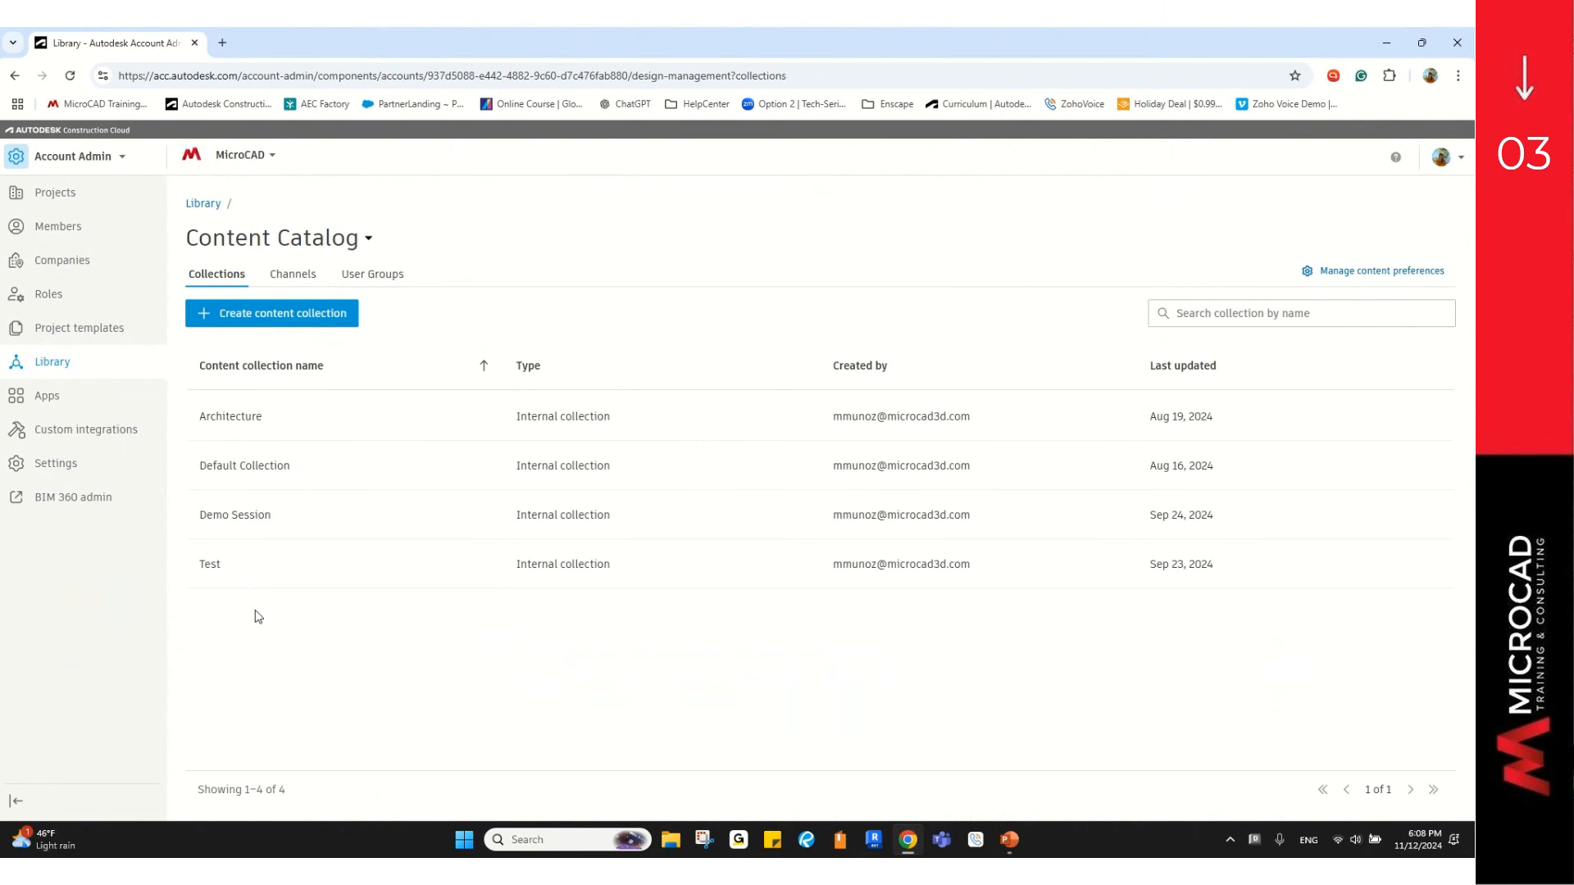
pyautogui.click(303, 324)
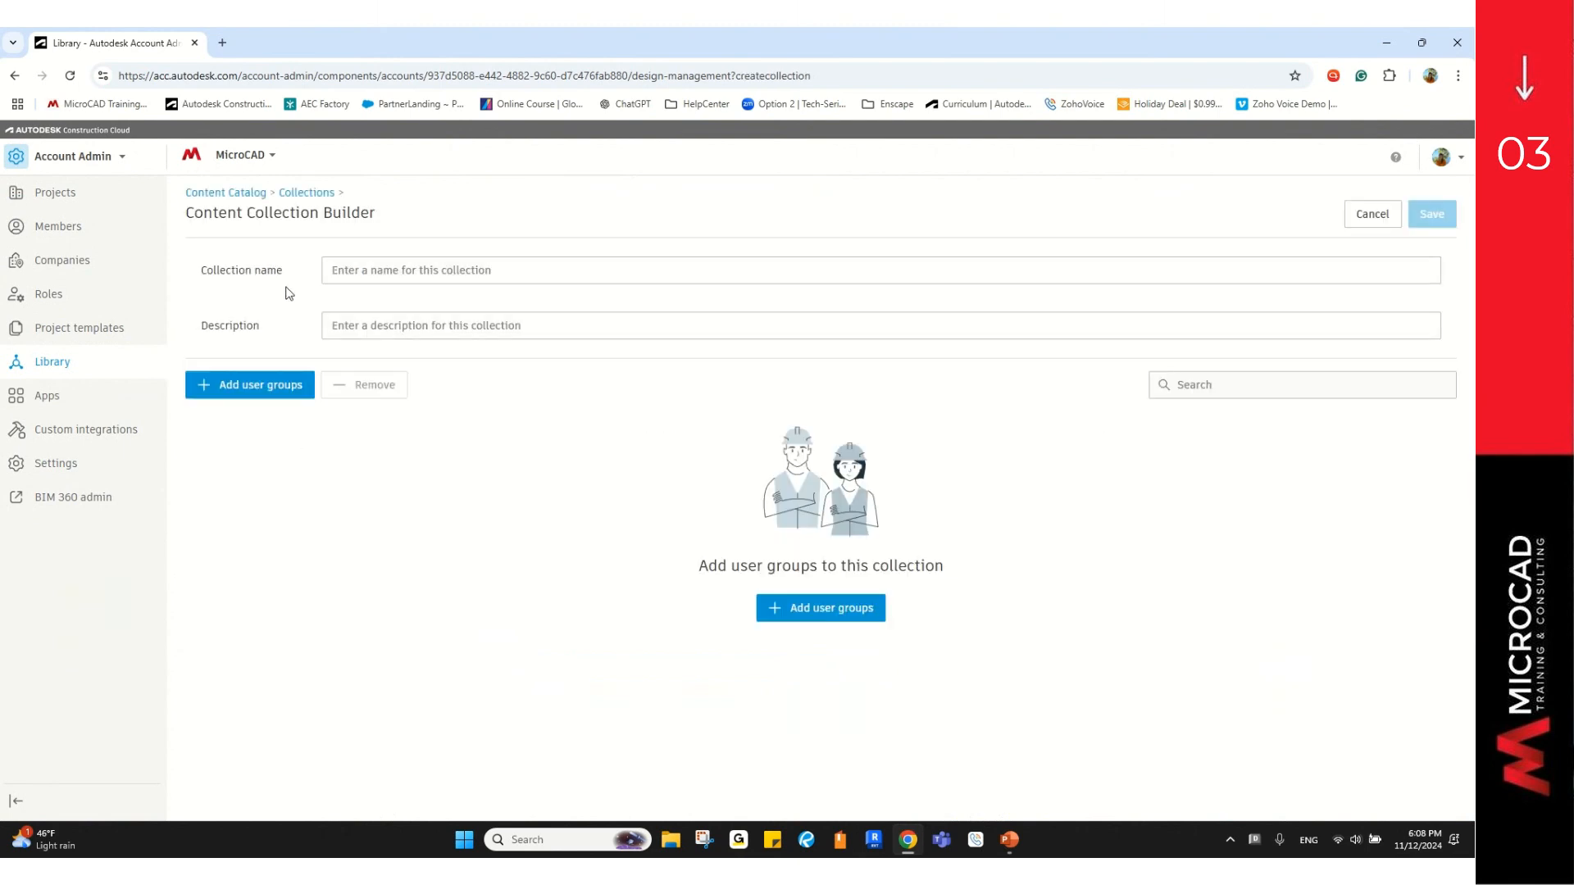
pyautogui.press('ctrl')
pyautogui.click(358, 271)
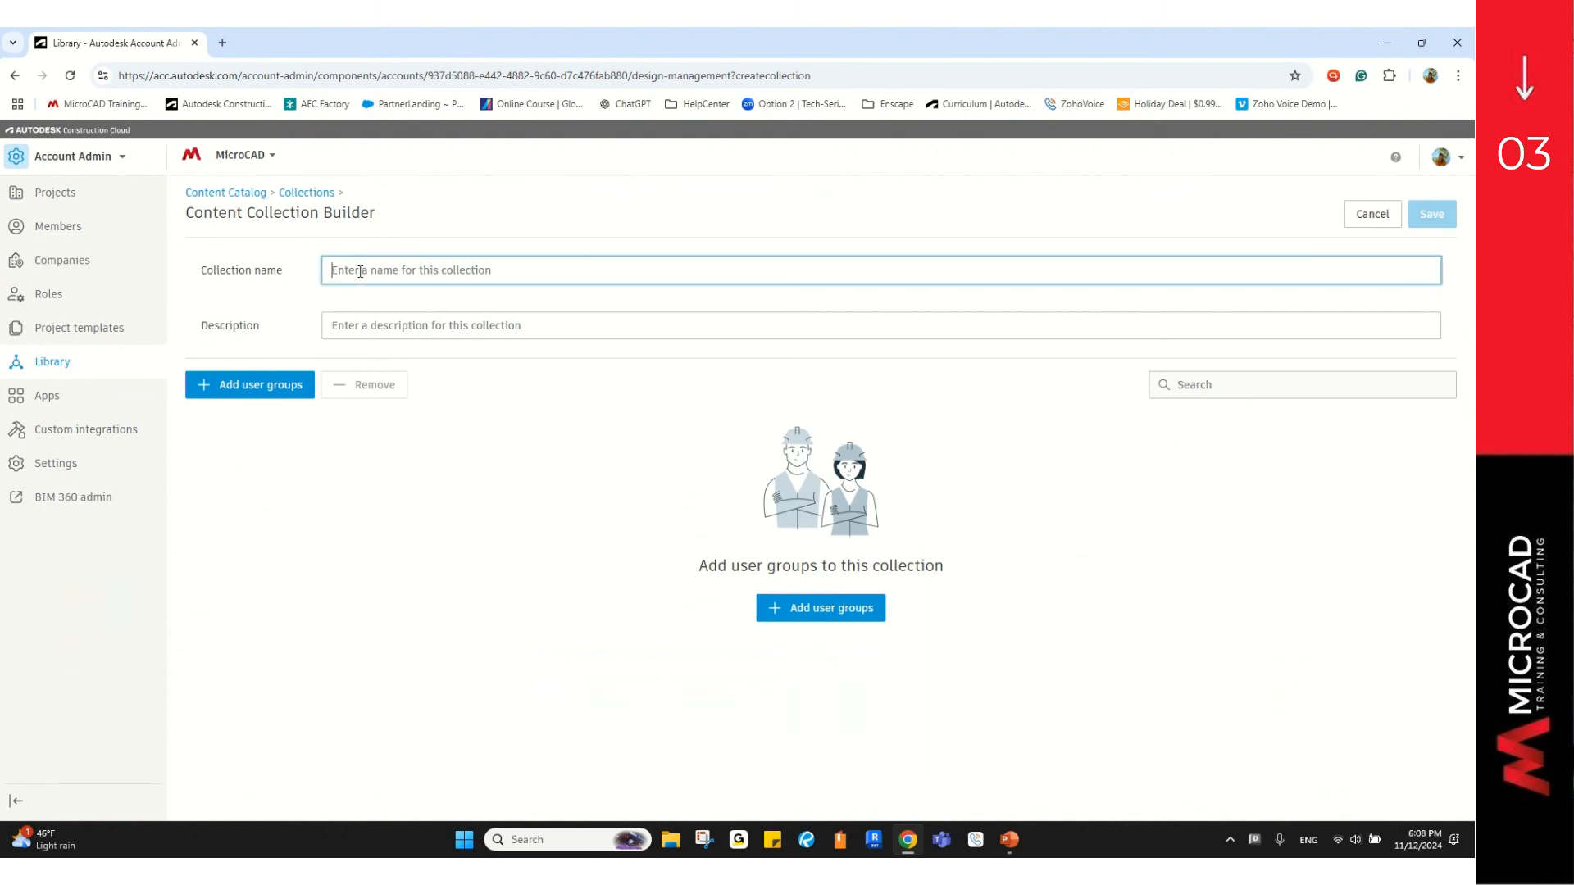
pyautogui.write('Content Catalog Webinar')
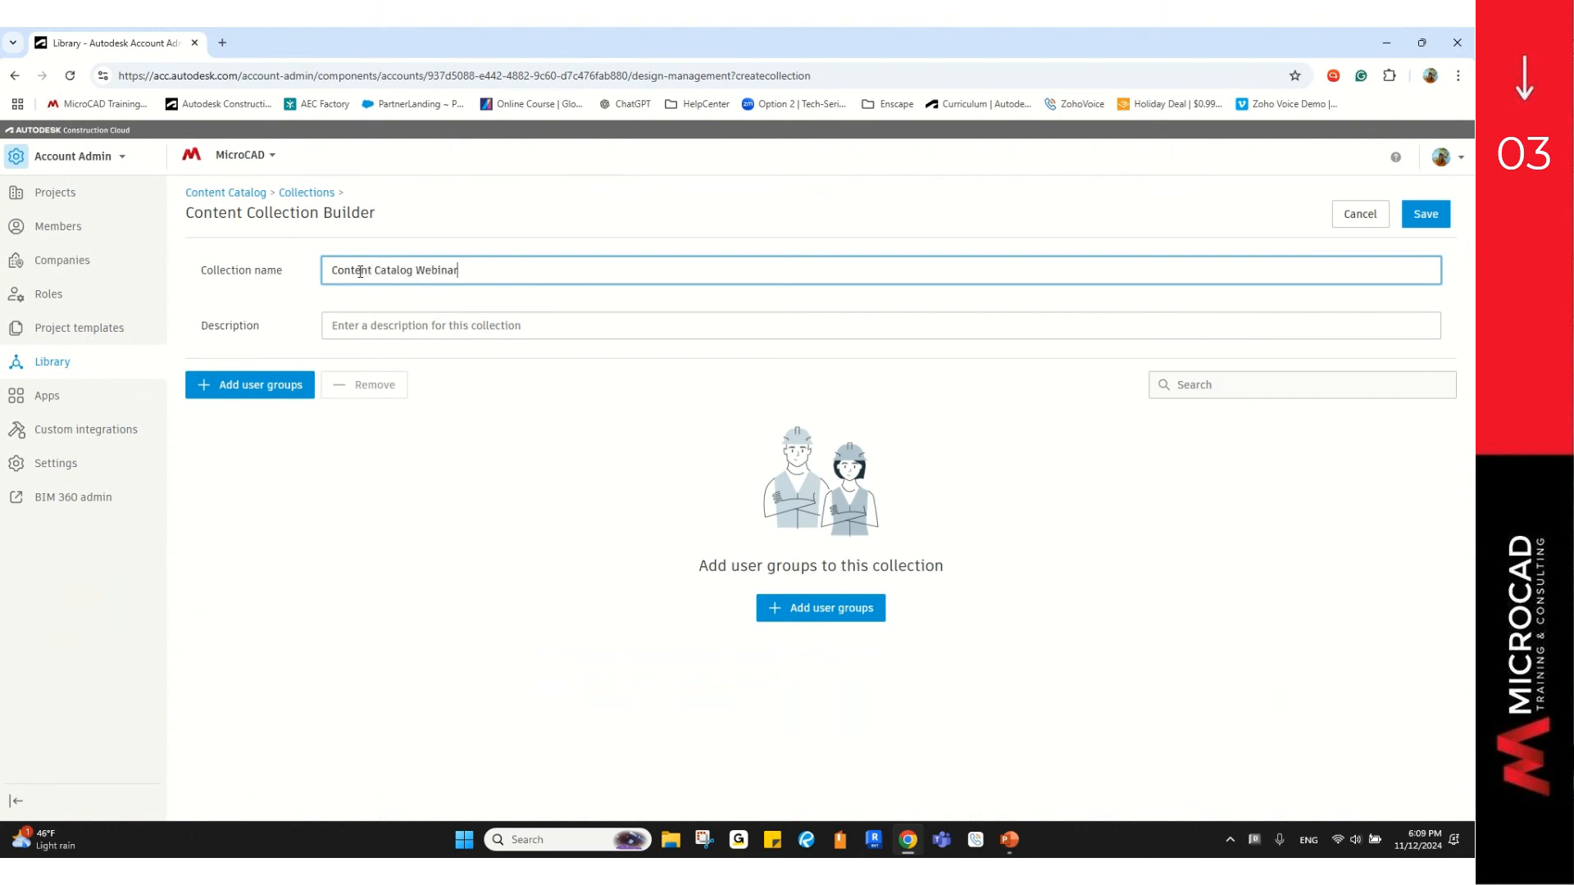
pyautogui.click(375, 323)
pyautogui.write('T')
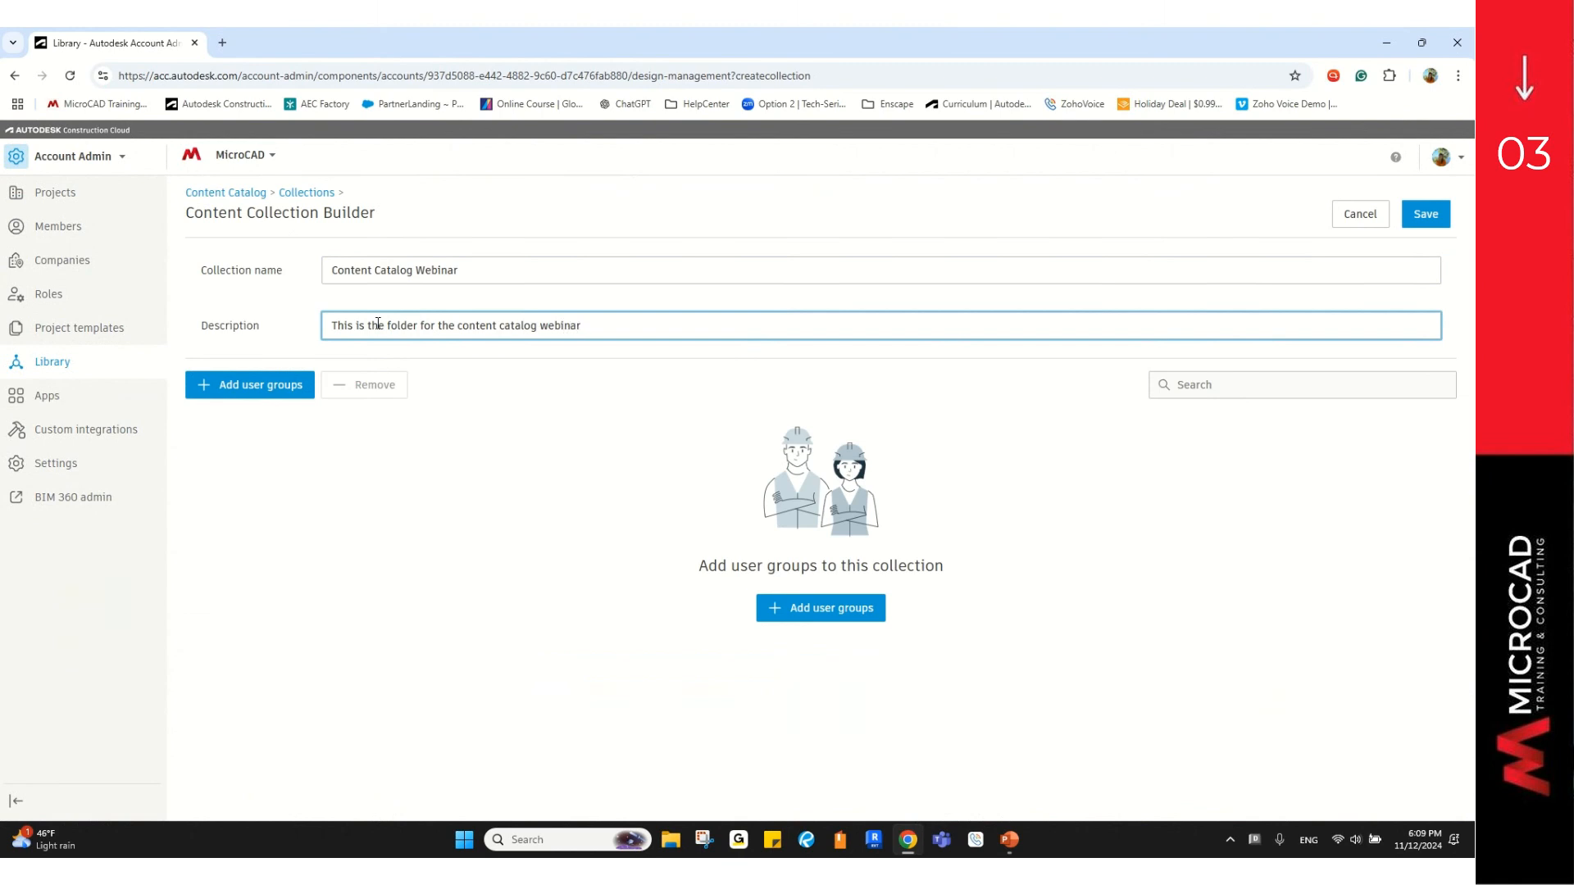
pyautogui.click(247, 397)
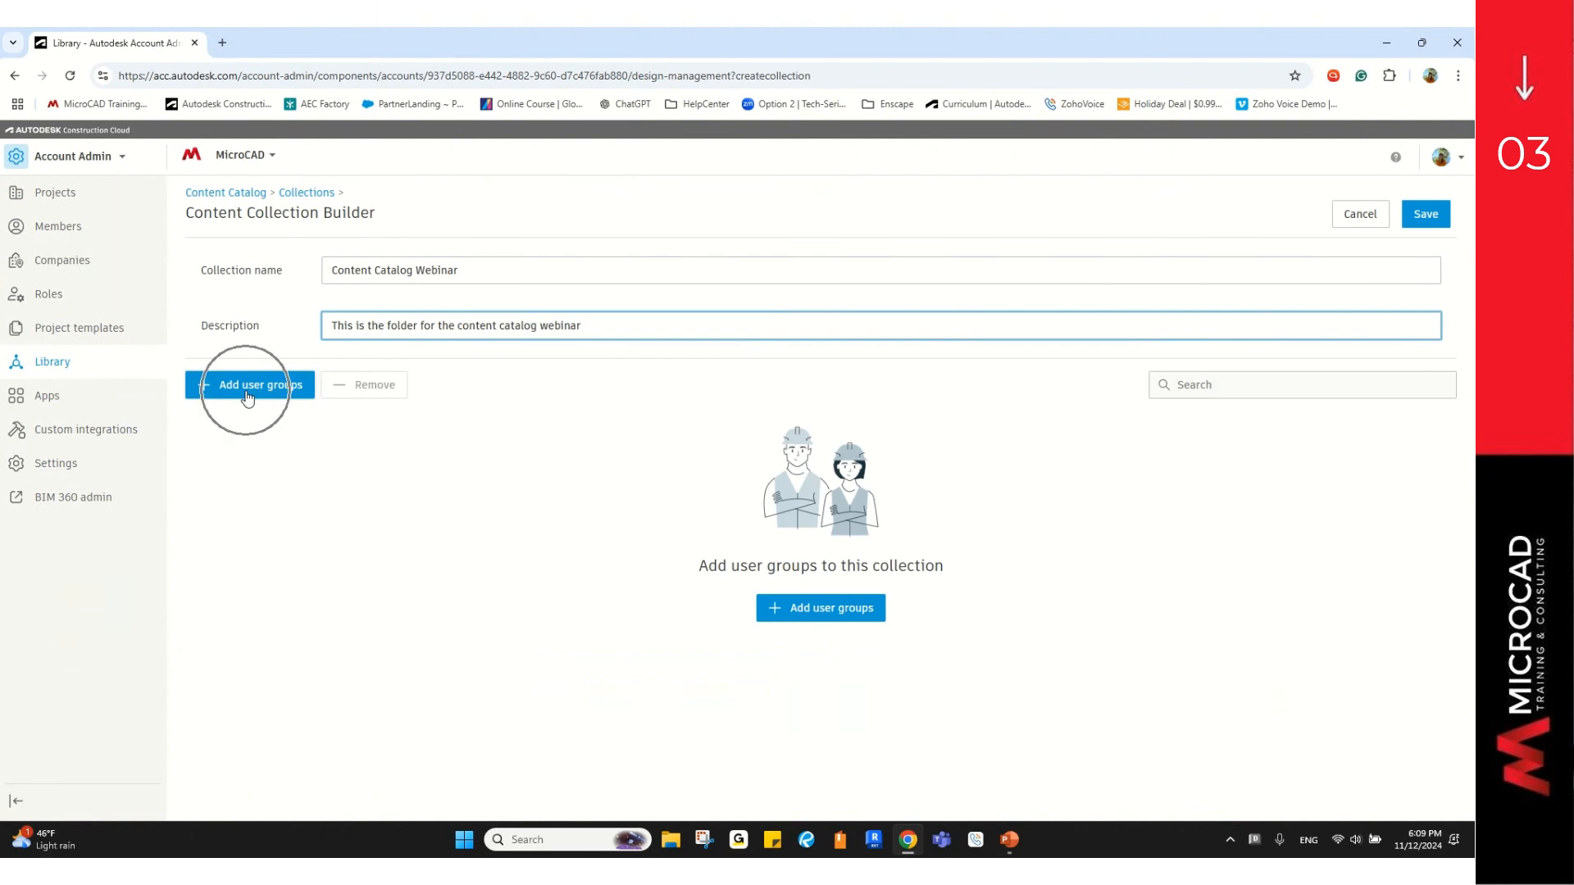
# Step: Add the Content Catalog Webinar user group to the new collection
pyautogui.click(247, 397)
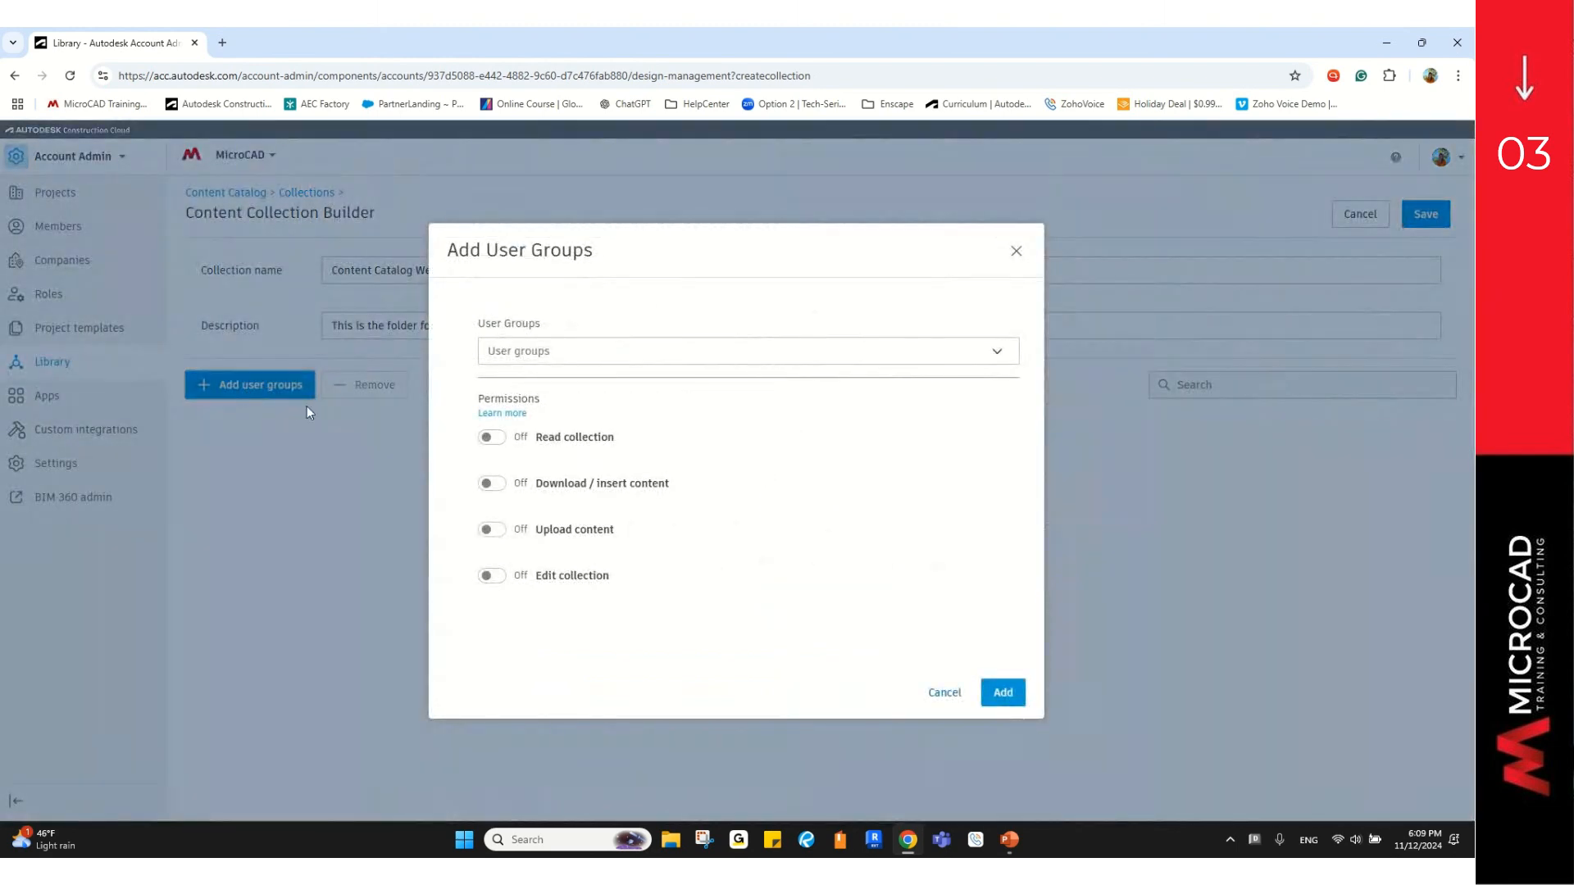
pyautogui.click(544, 355)
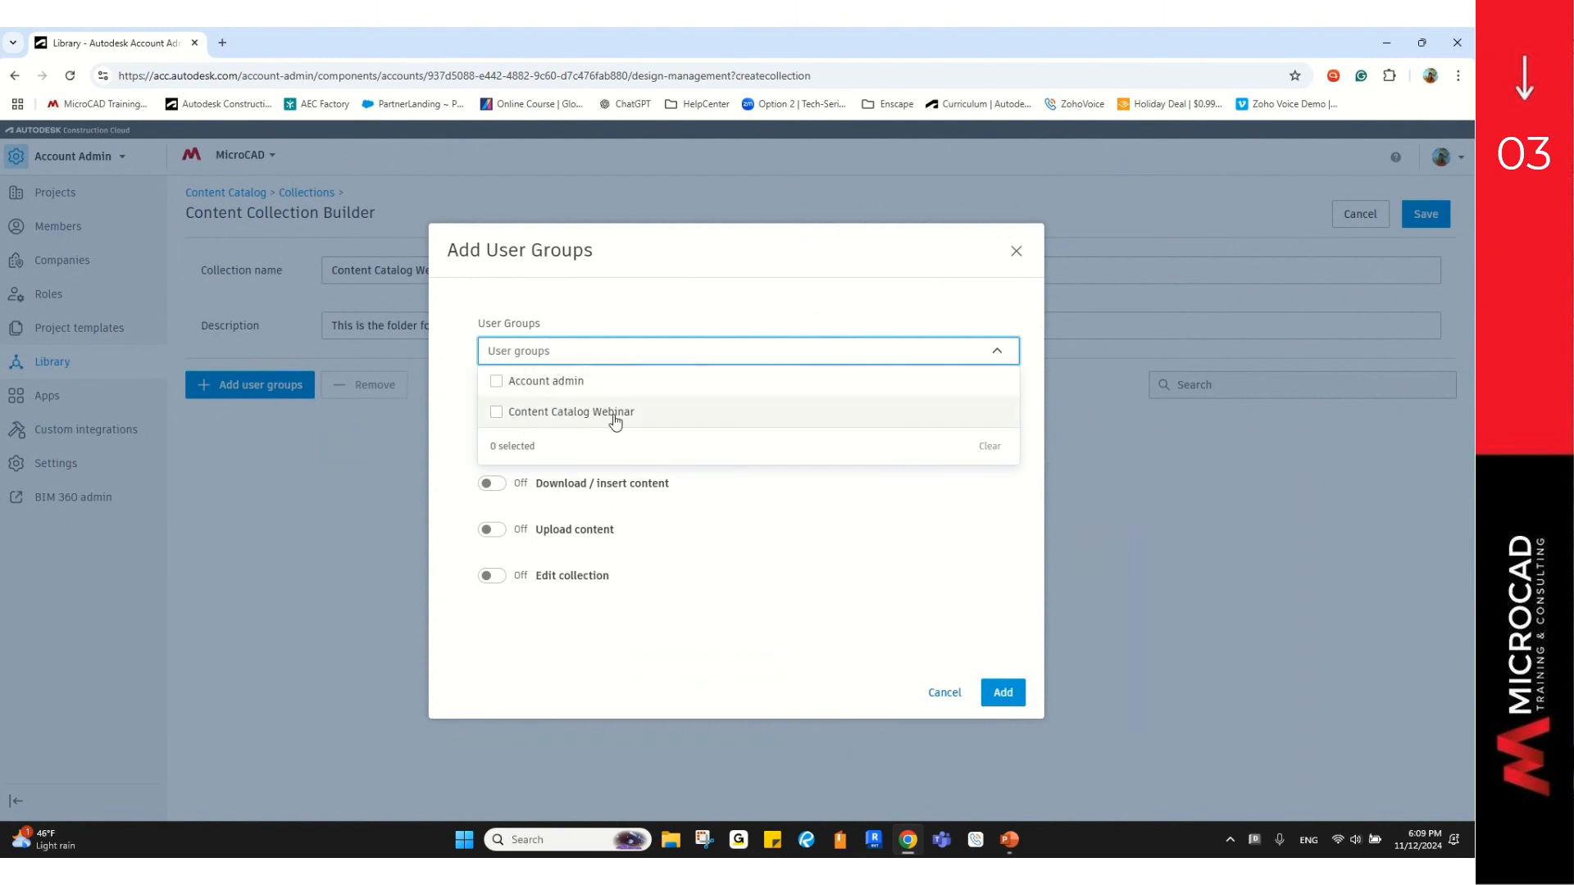
pyautogui.click(497, 412)
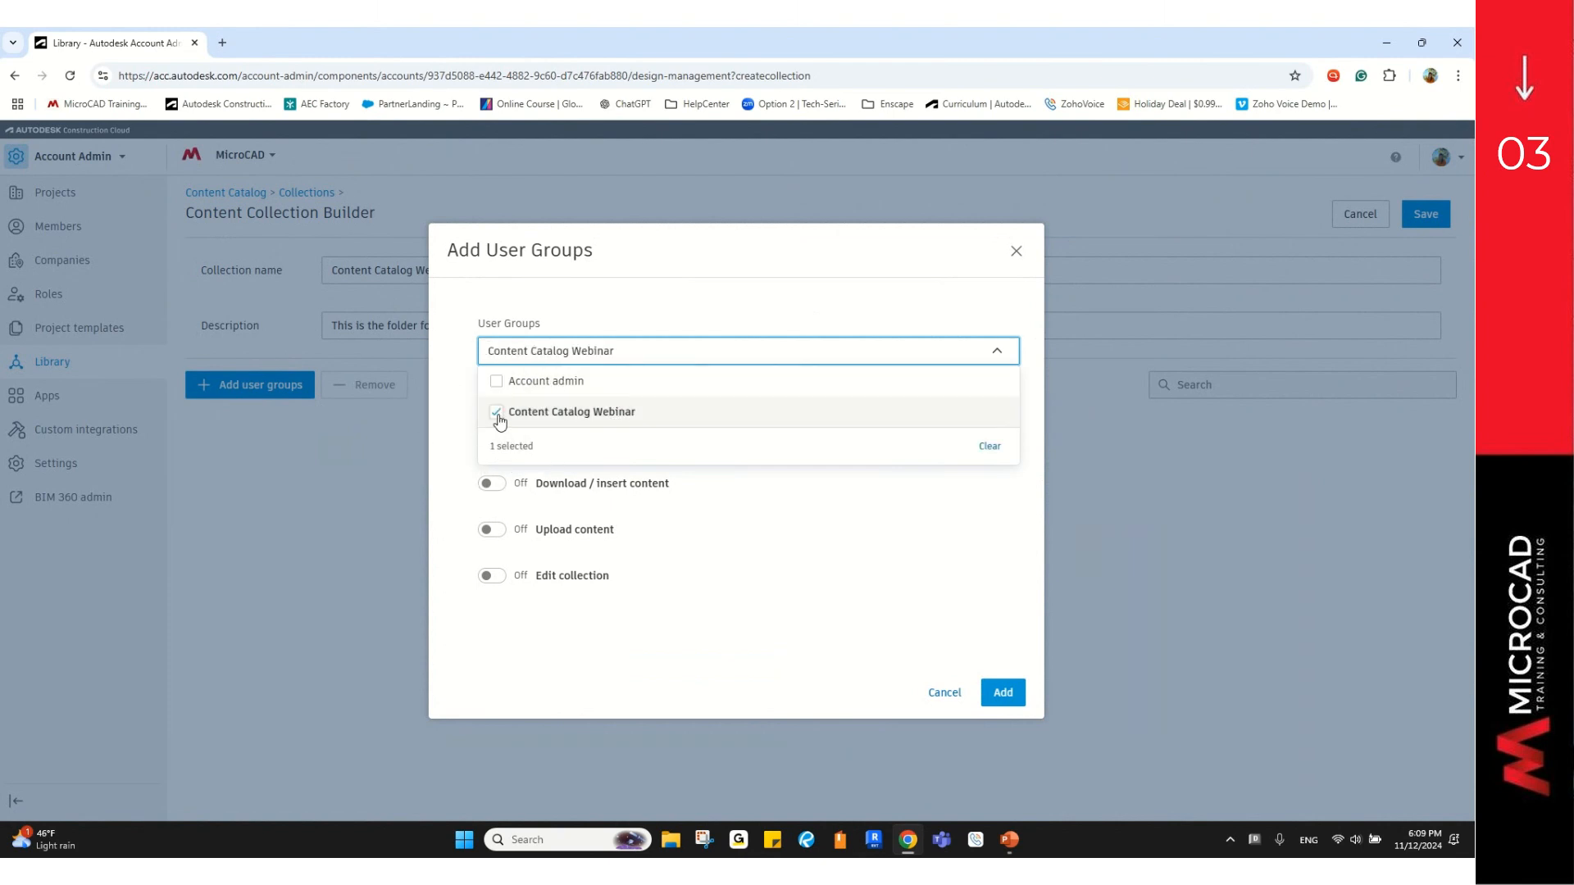
pyautogui.click(734, 621)
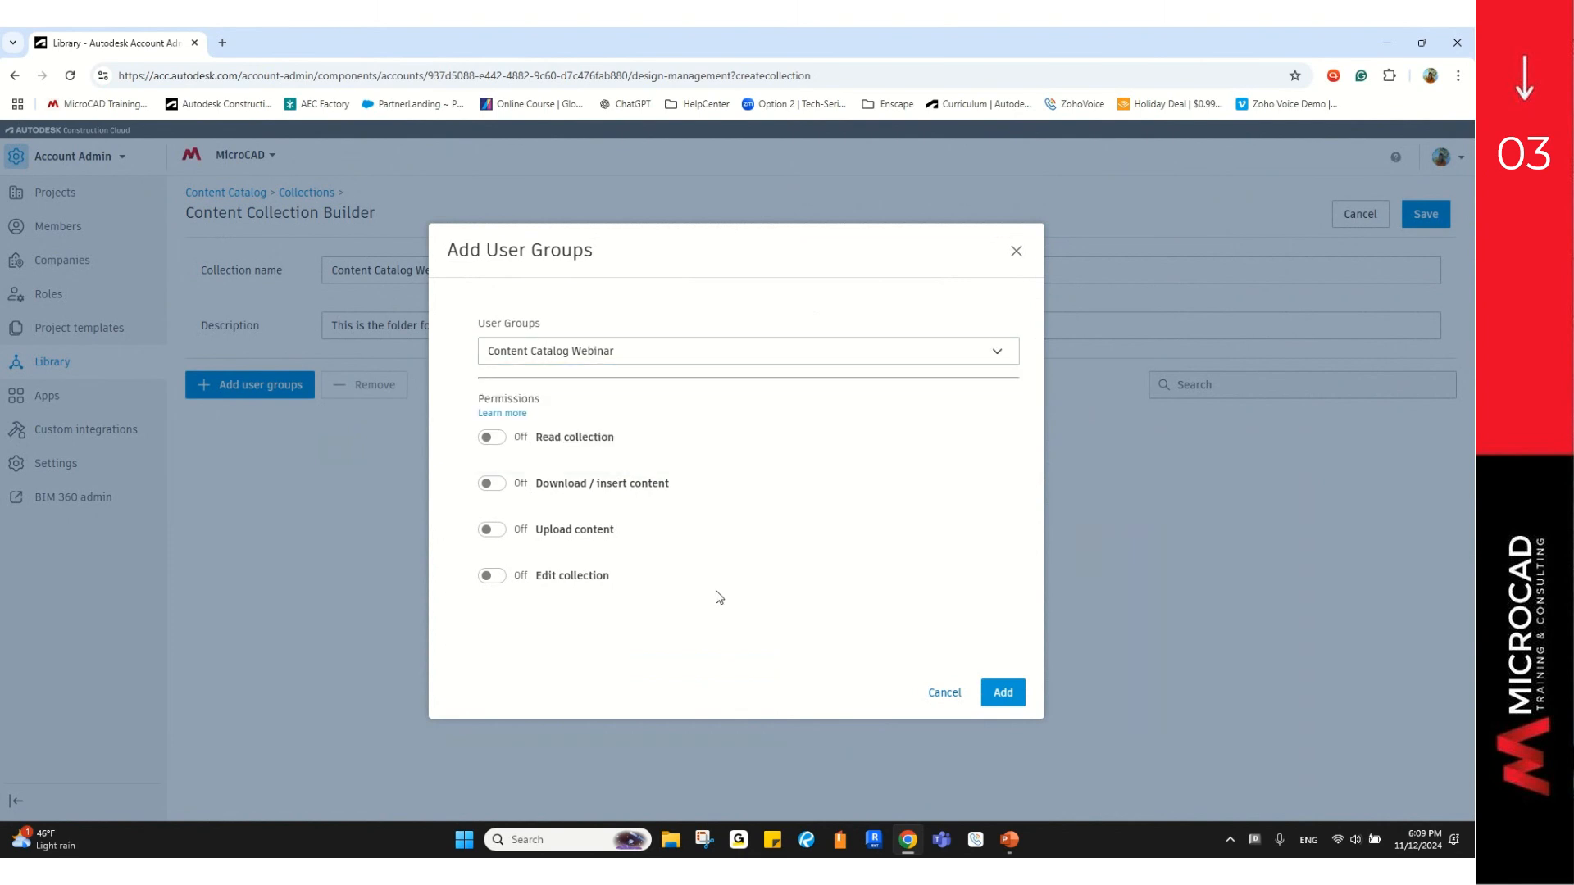
# Step: Turn on all four permissions for the group, then add it and save the collection
pyautogui.click(581, 441)
pyautogui.click(576, 488)
pyautogui.click(568, 527)
pyautogui.click(570, 584)
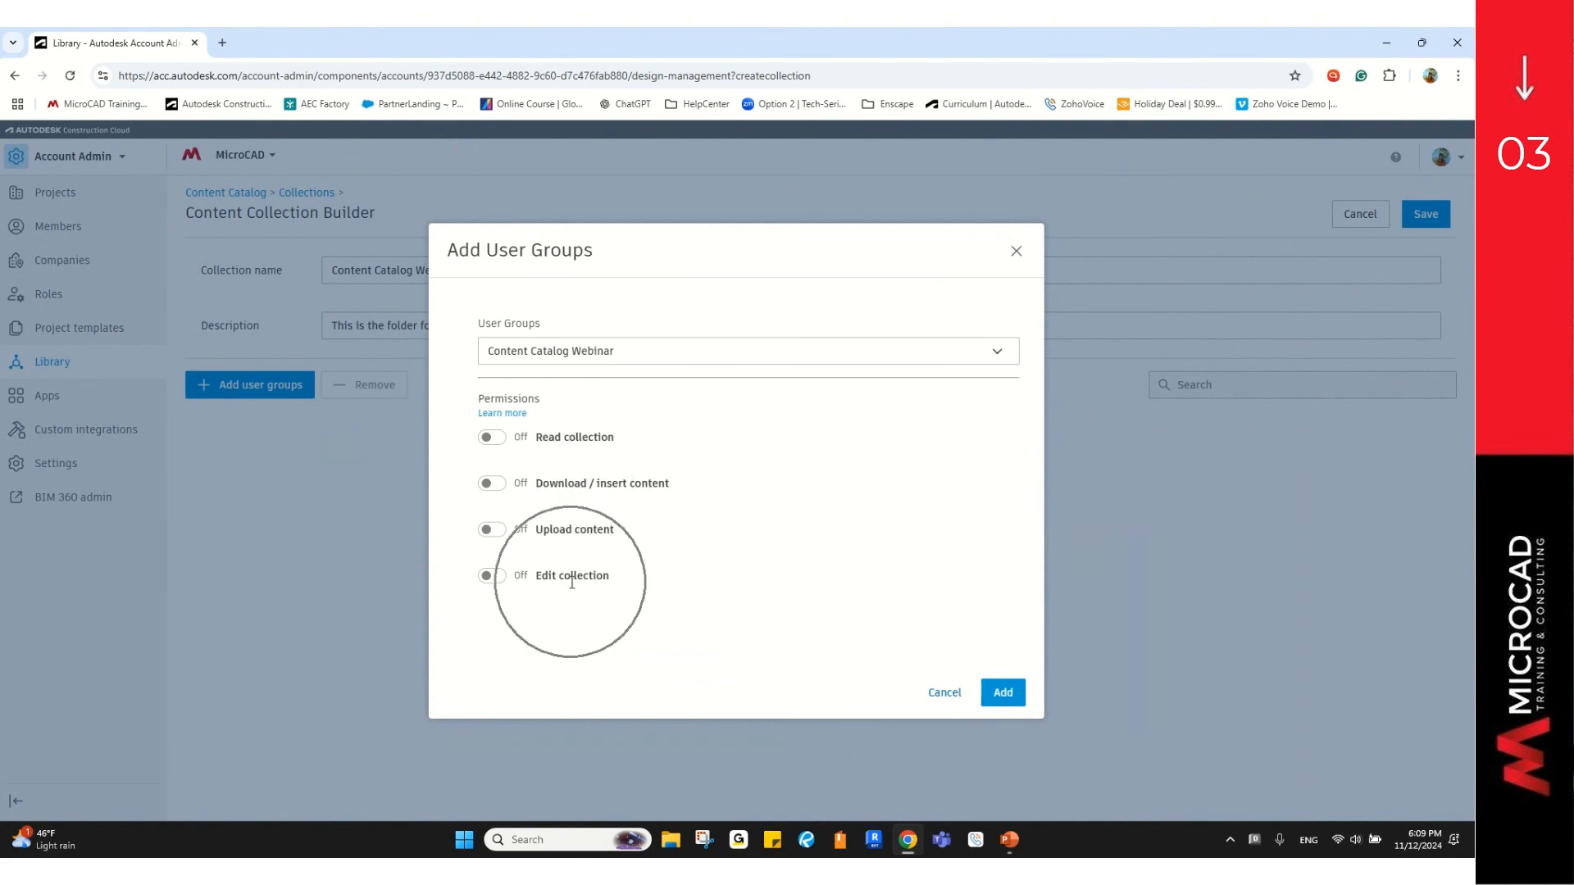
pyautogui.click(495, 579)
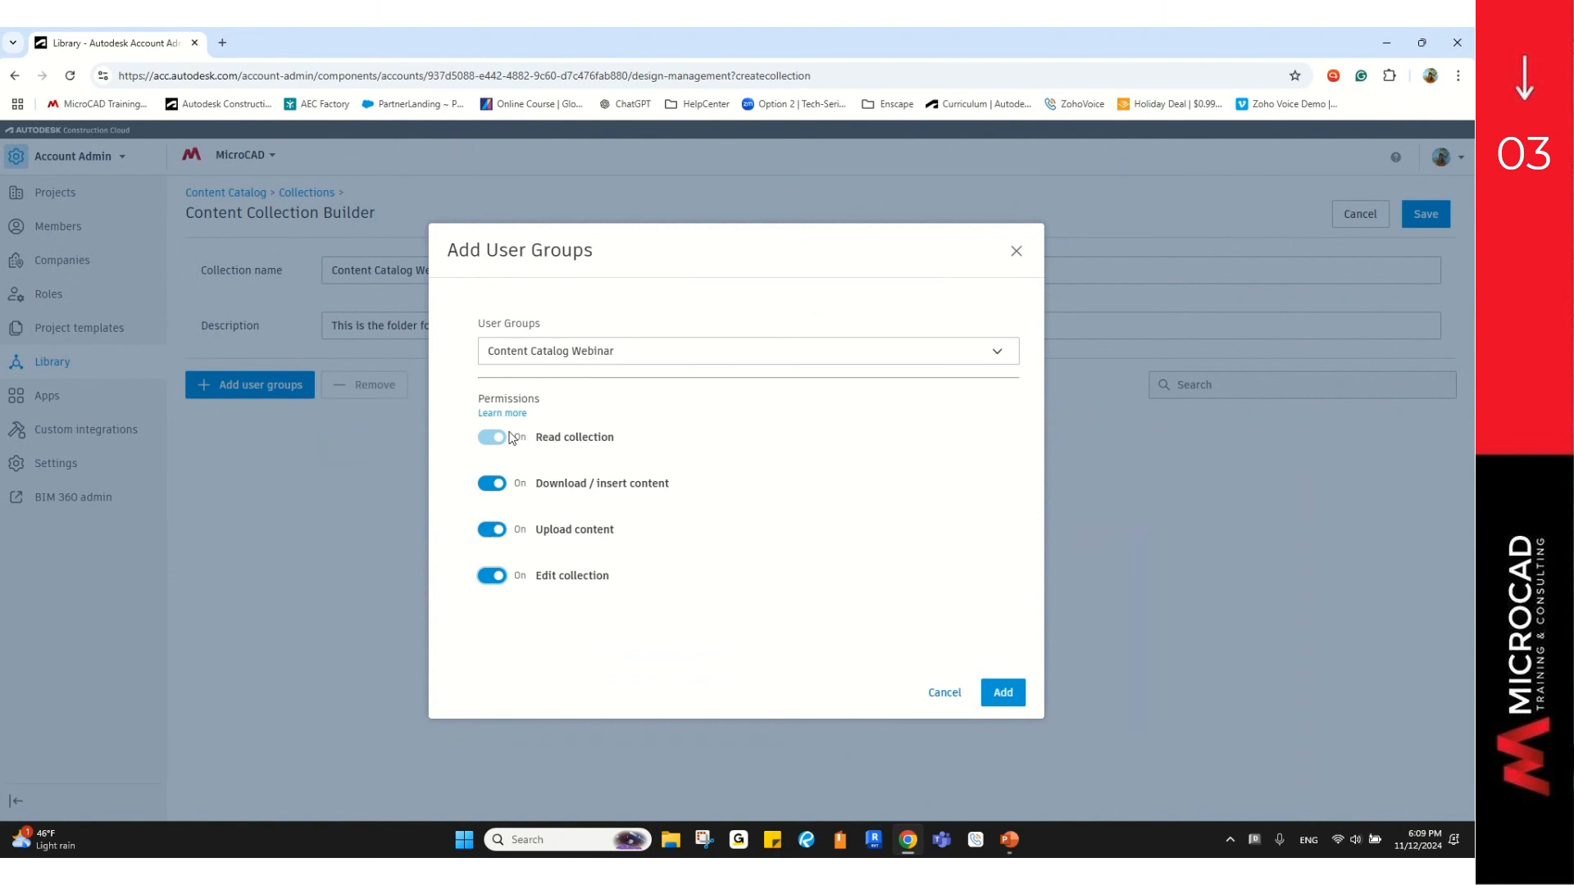
pyautogui.click(492, 530)
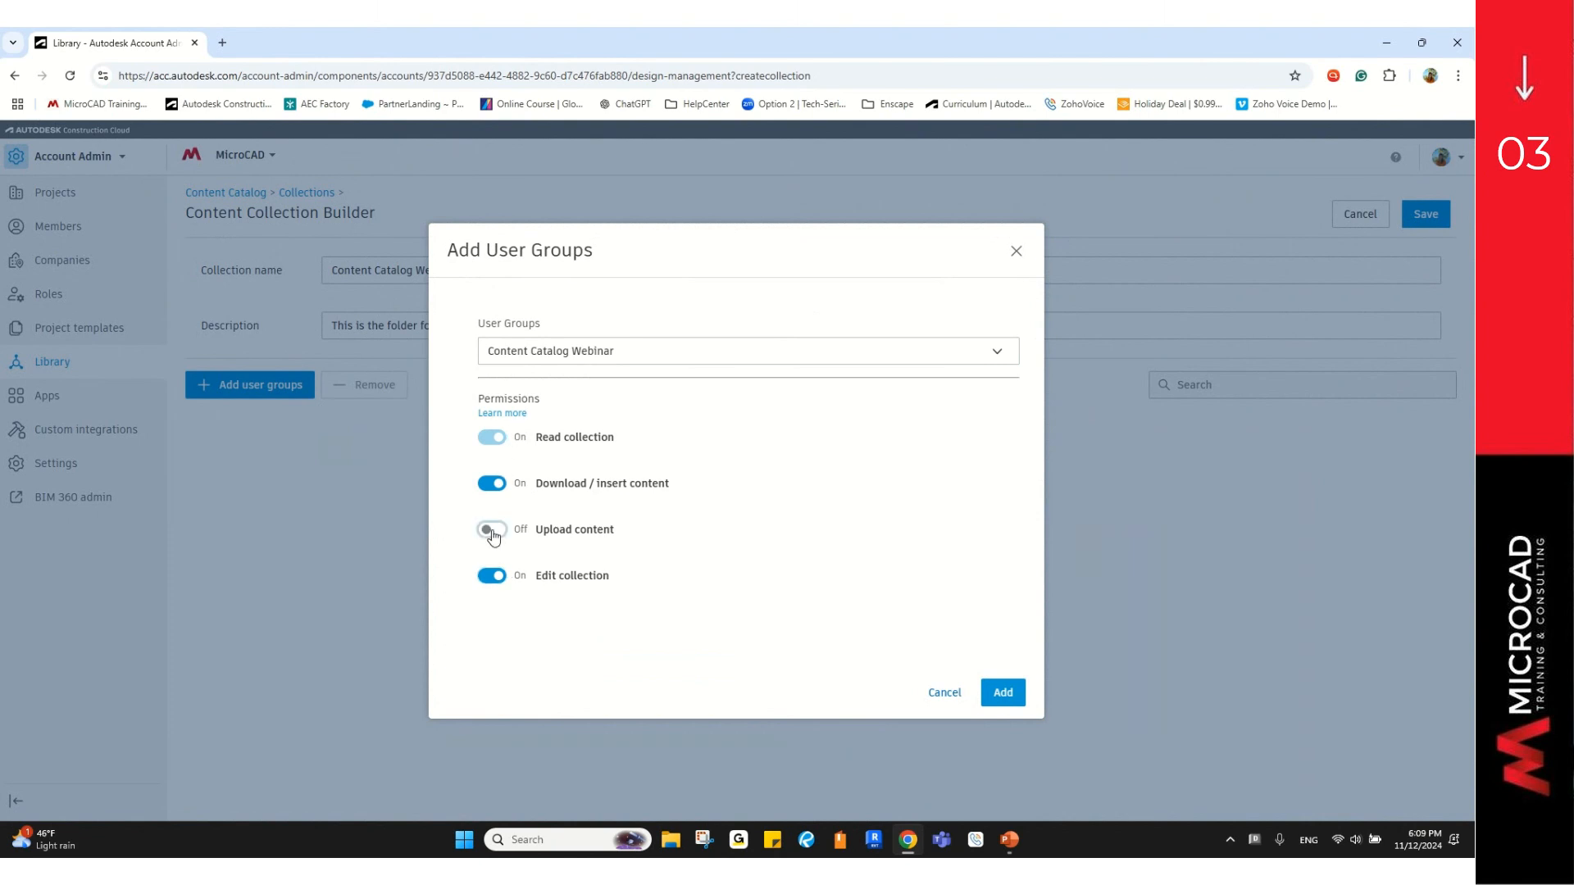
pyautogui.click(494, 579)
pyautogui.click(494, 486)
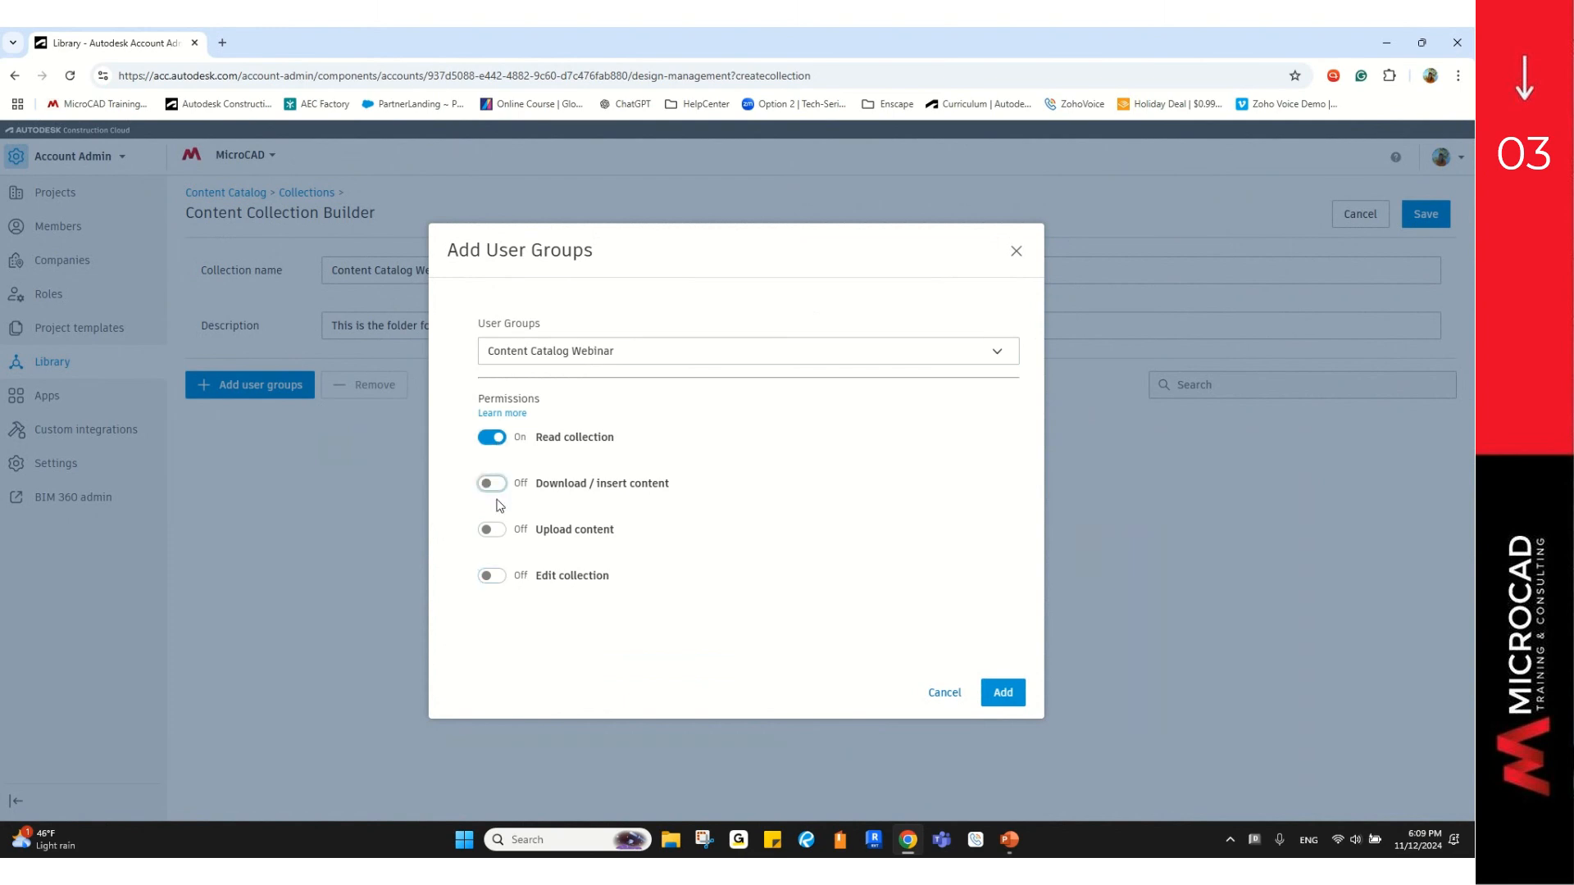
pyautogui.click(489, 576)
pyautogui.click(490, 533)
pyautogui.click(489, 532)
pyautogui.click(1005, 696)
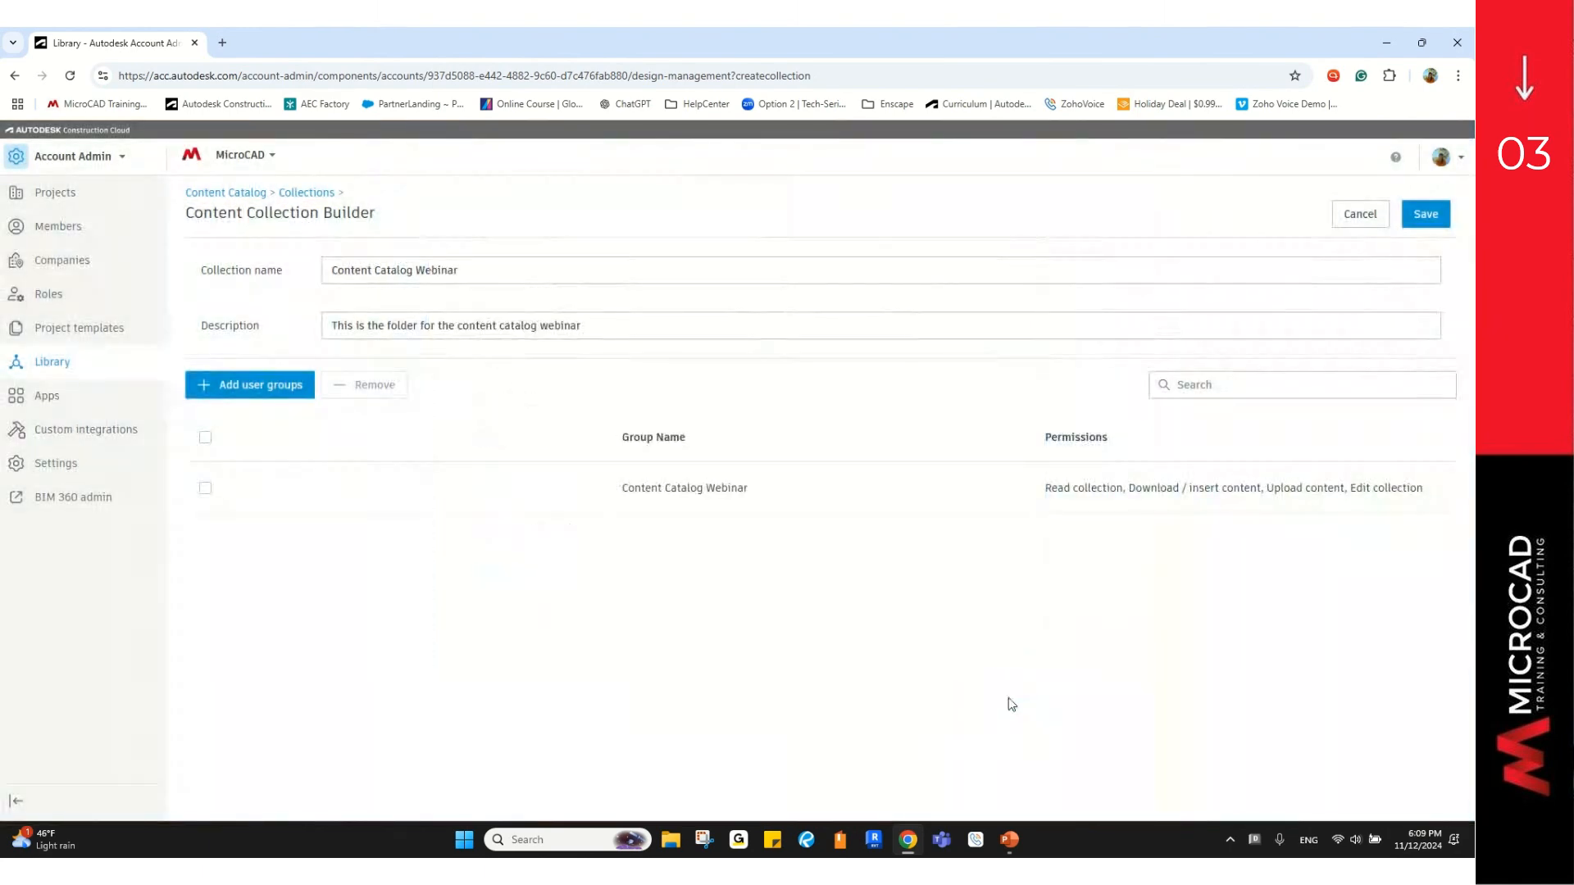
pyautogui.click(1427, 215)
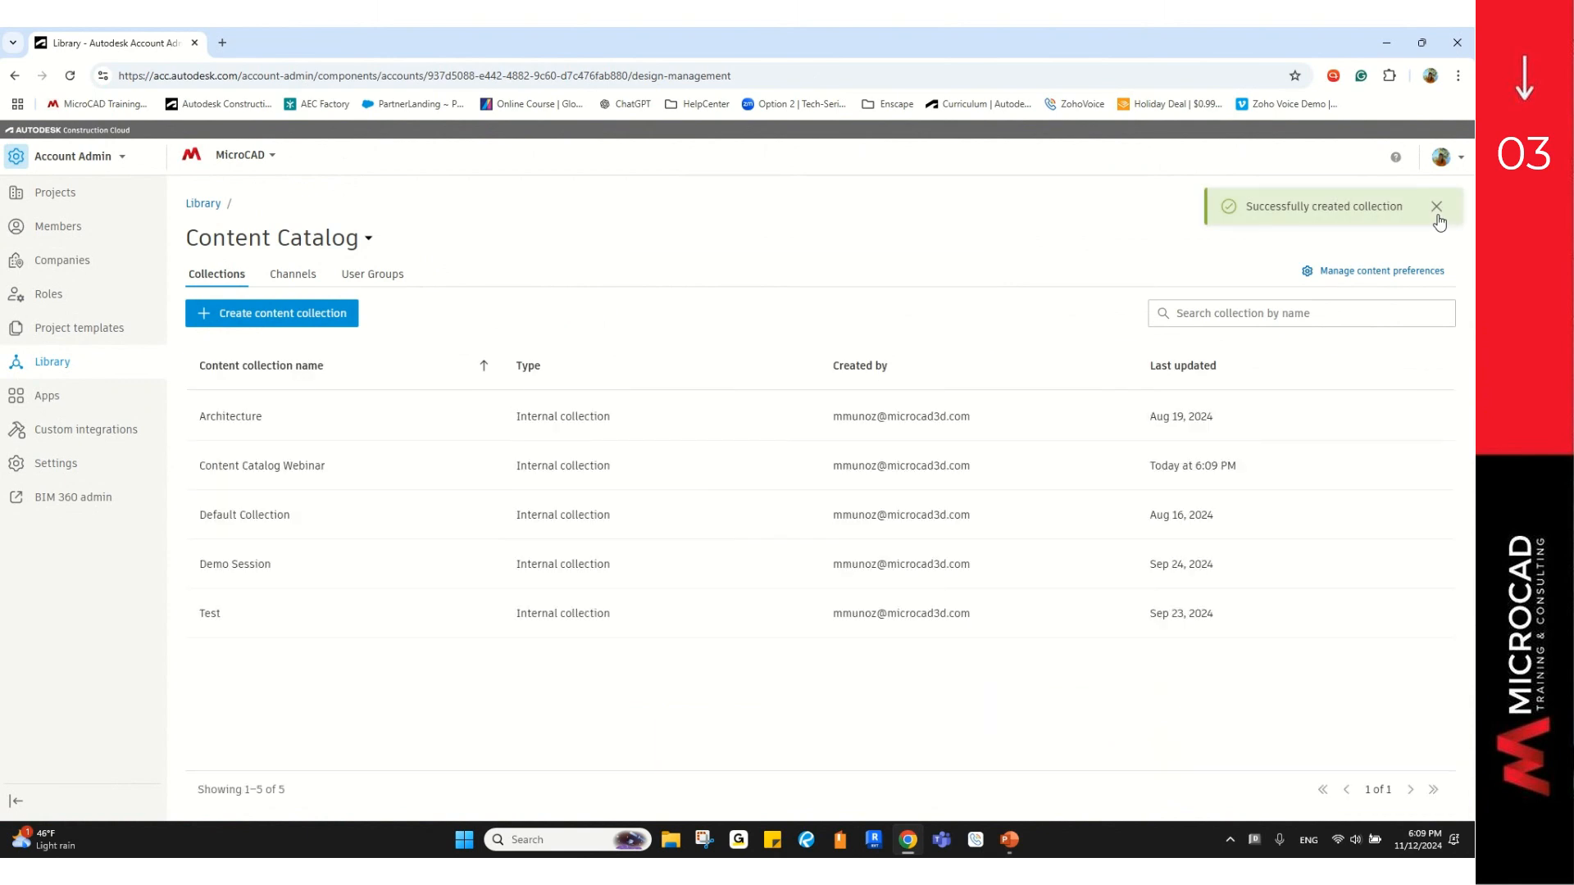
# Step: Sort collections by Last updated to confirm Content Catalog Webinar shows today at 6:09 PM
pyautogui.click(1438, 216)
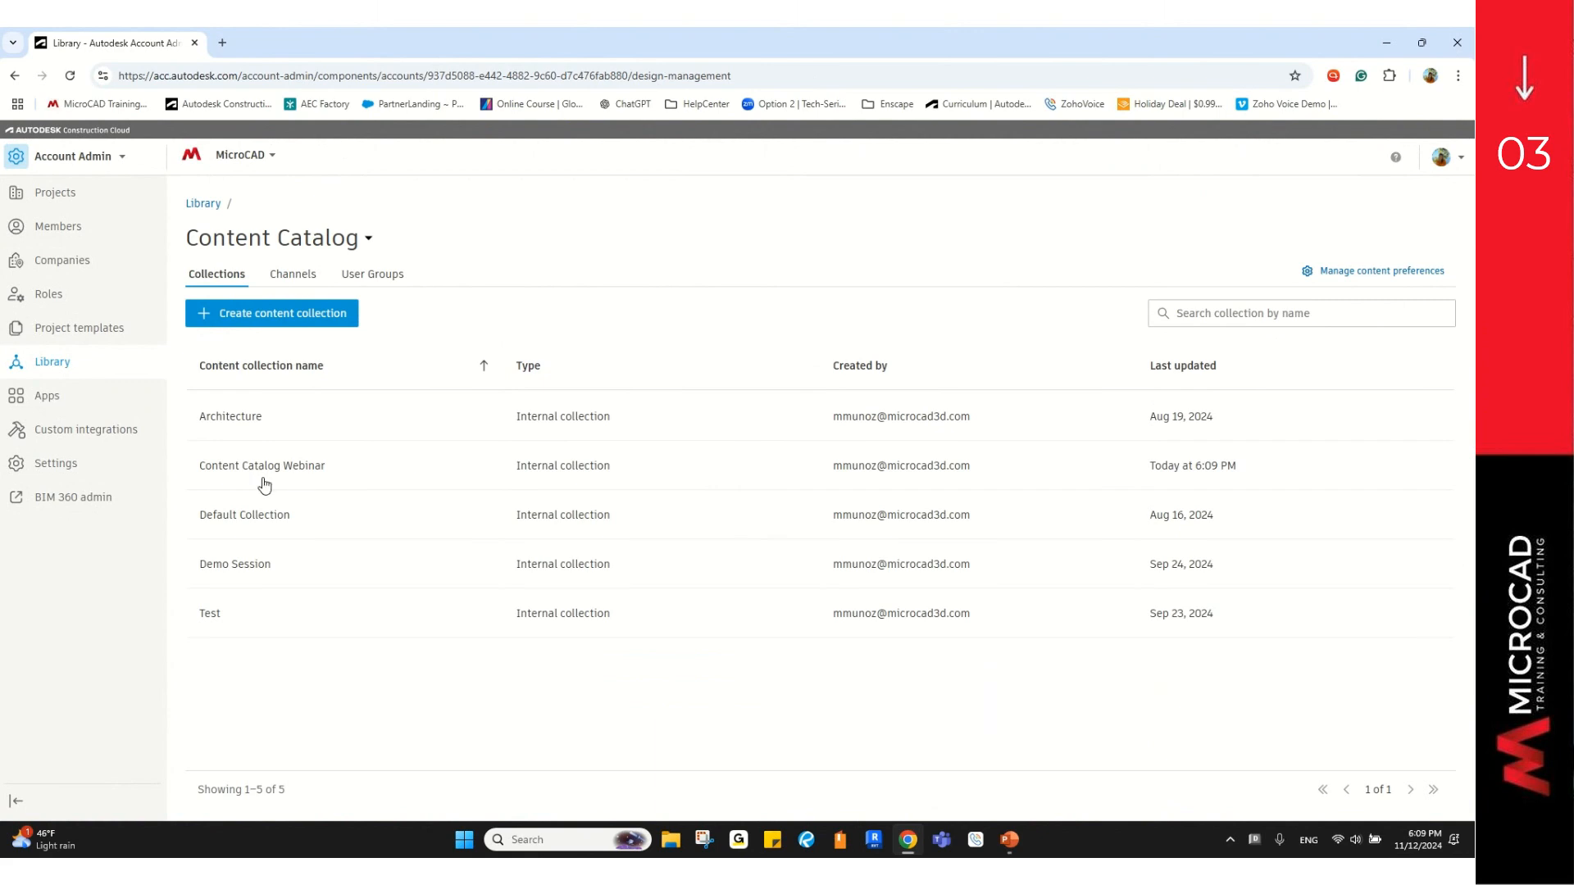
pyautogui.press('ctrl')
pyautogui.press('ctrl')
pyautogui.press('ctrl')
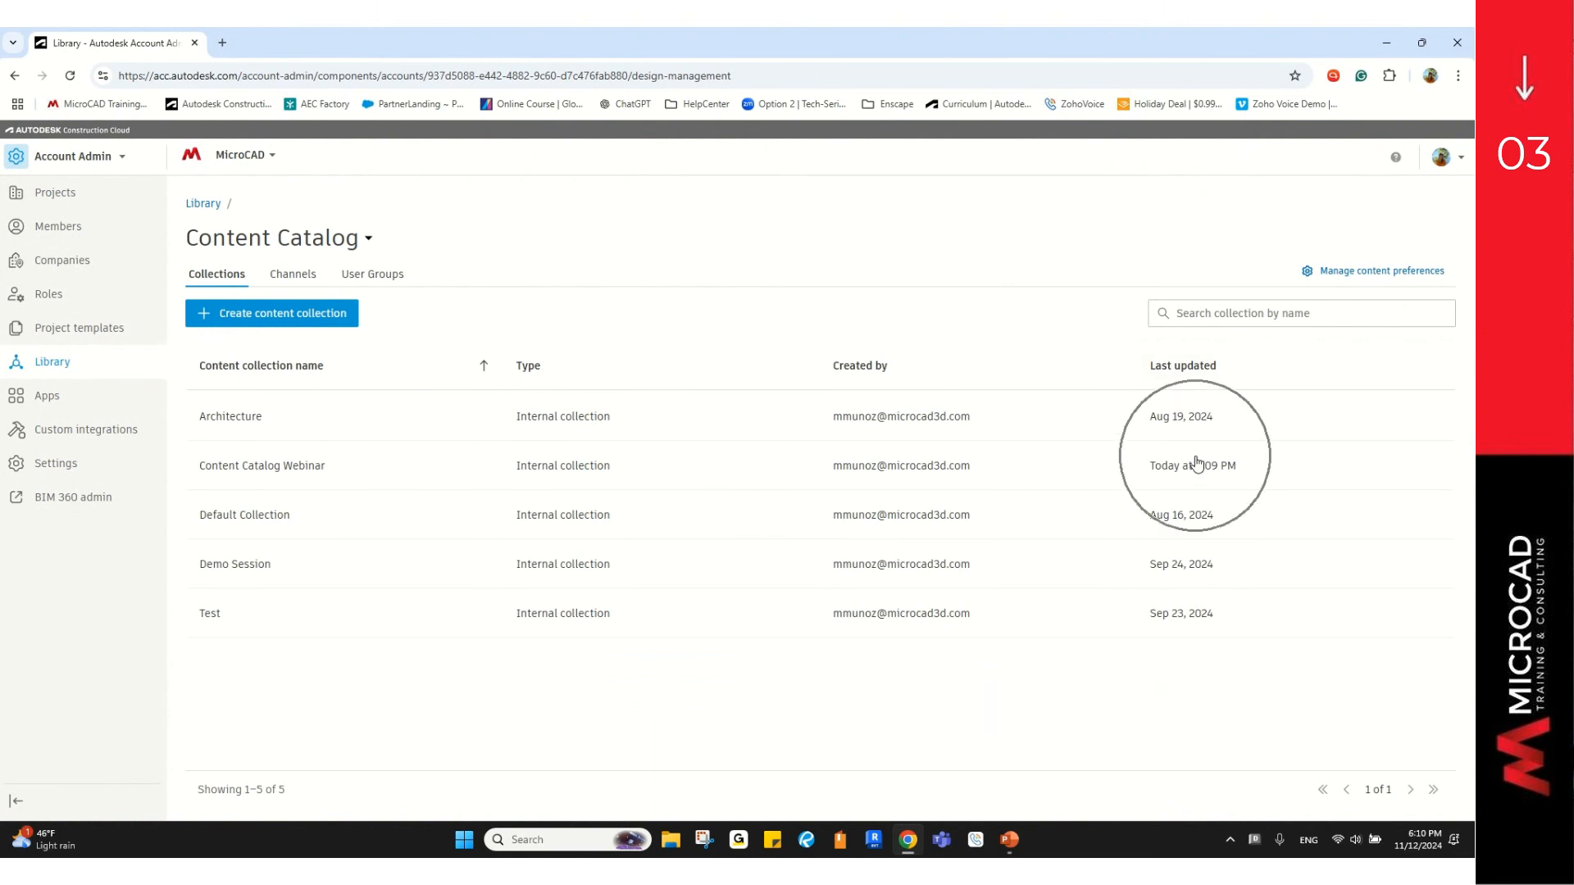
pyautogui.press('ctrl')
pyautogui.press('ctrl')
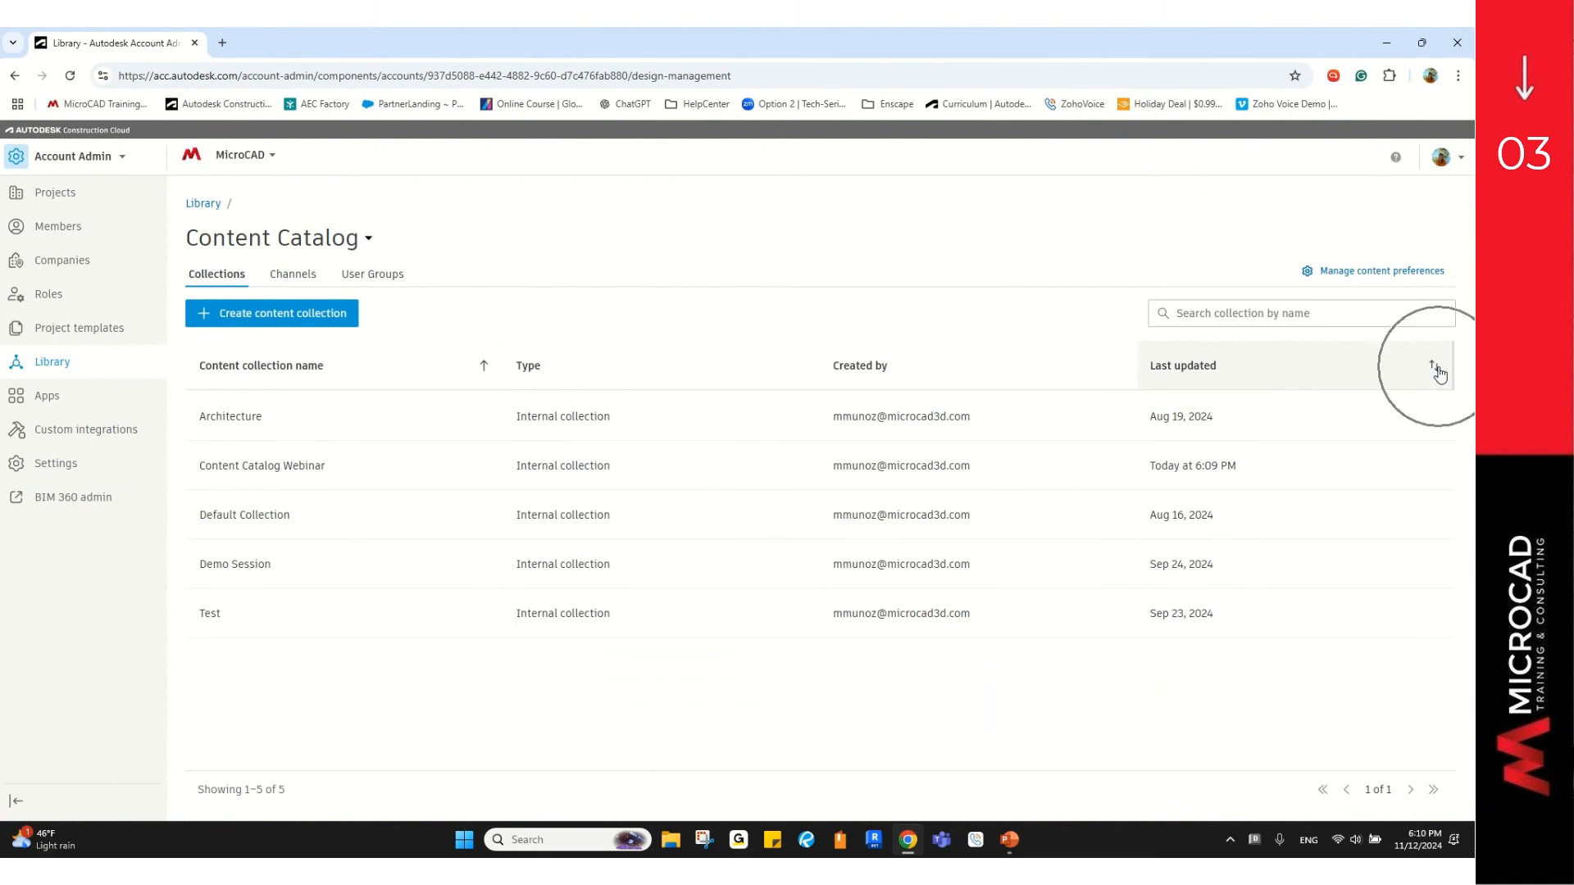
pyautogui.click(1439, 374)
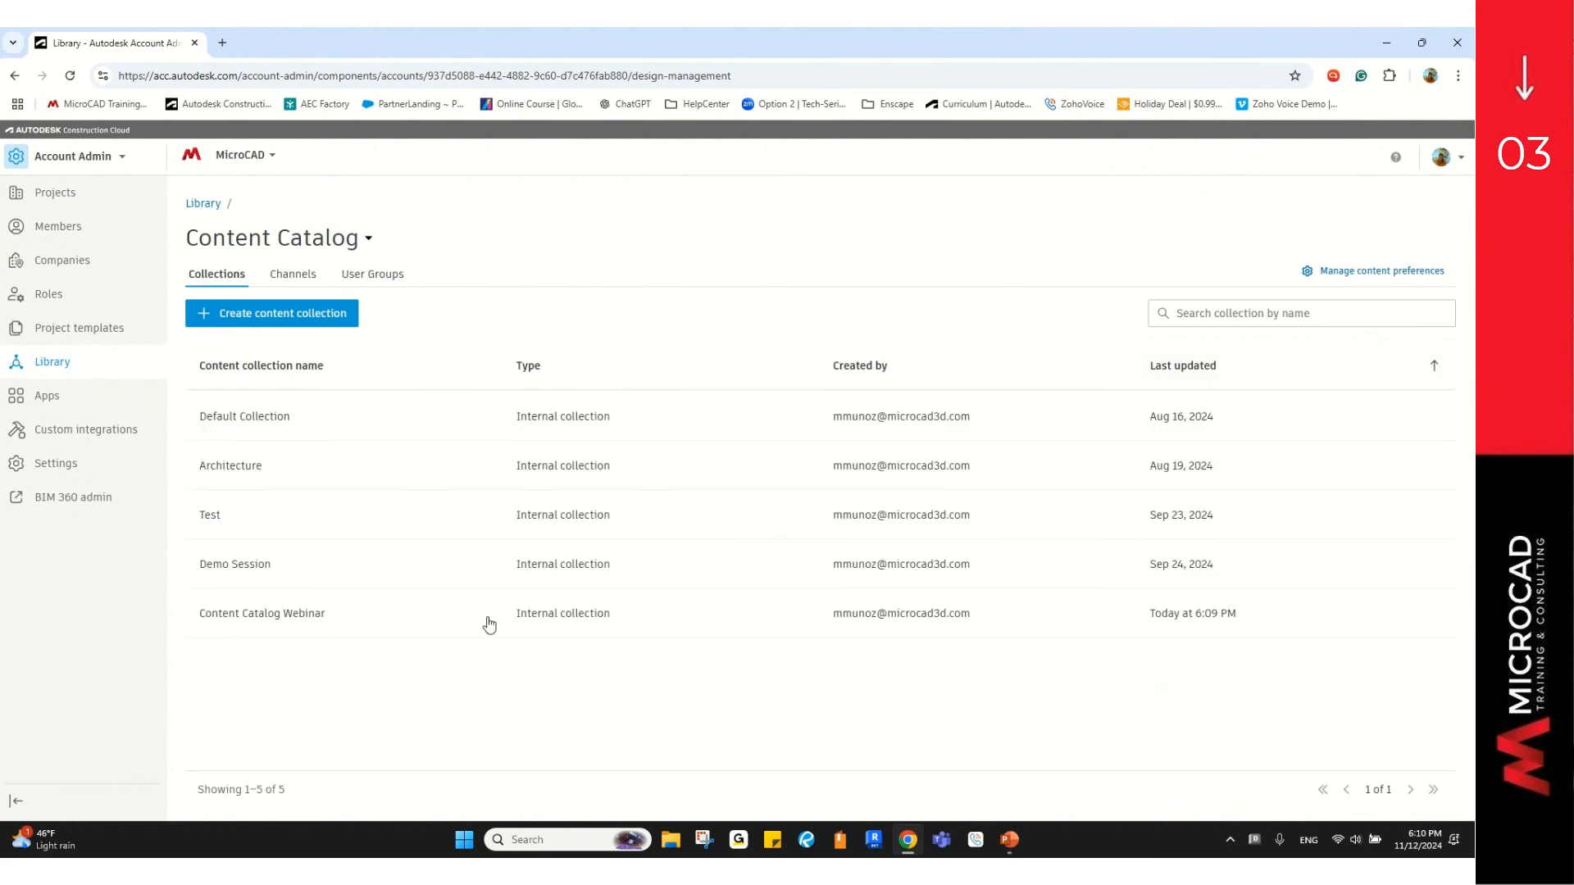
pyautogui.click(1436, 371)
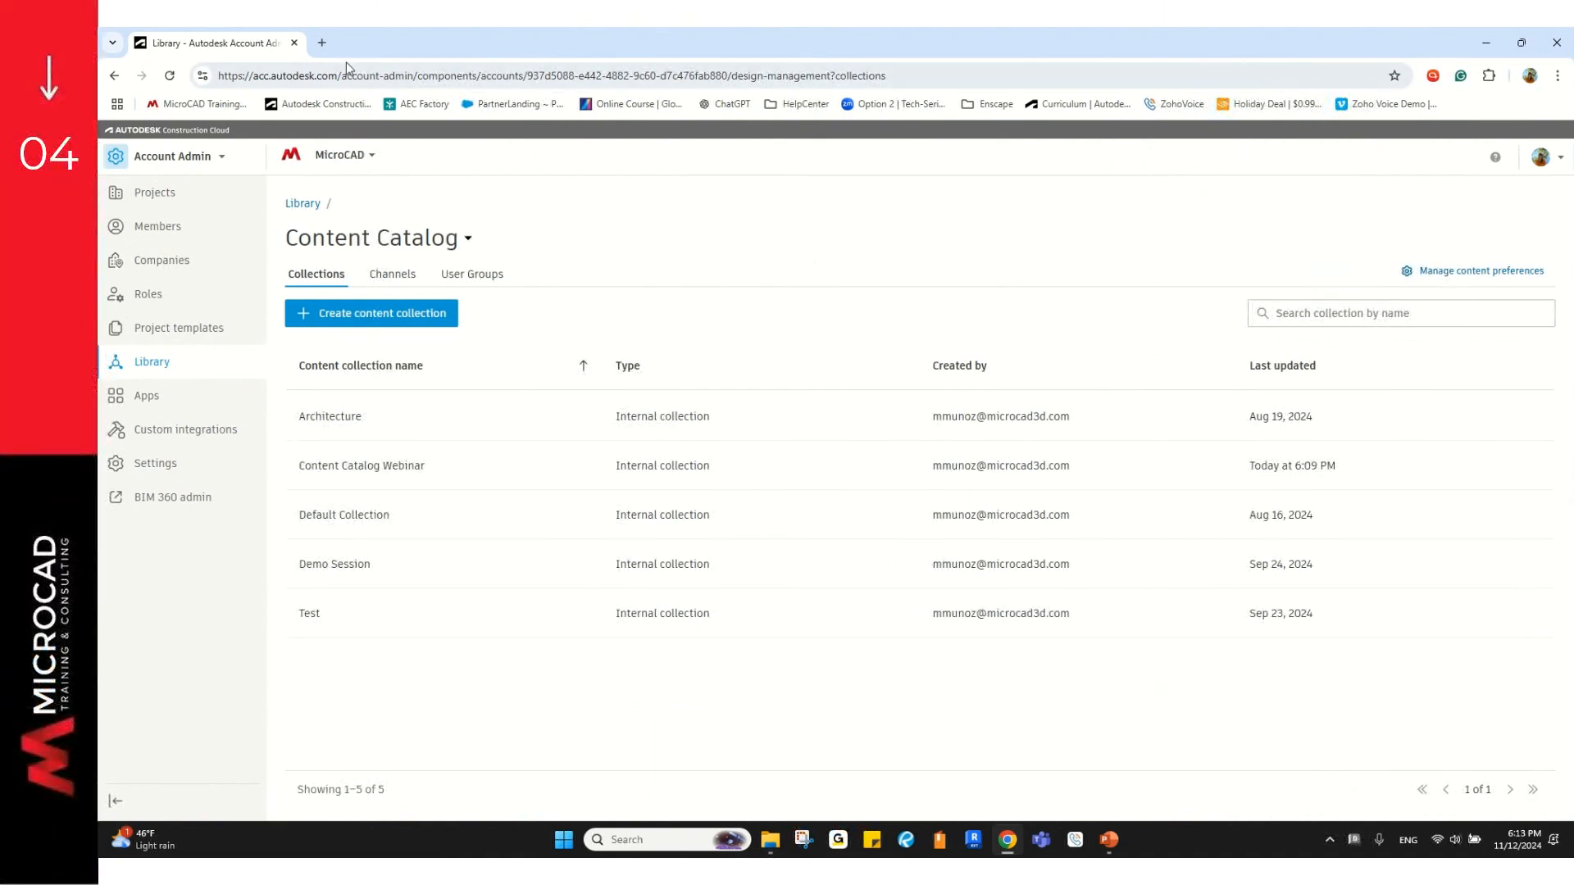
# Step: In a new tab, go to manage.autodesk.com and open Product Updates
pyautogui.click(321, 43)
pyautogui.write('manage.autodesk.com')
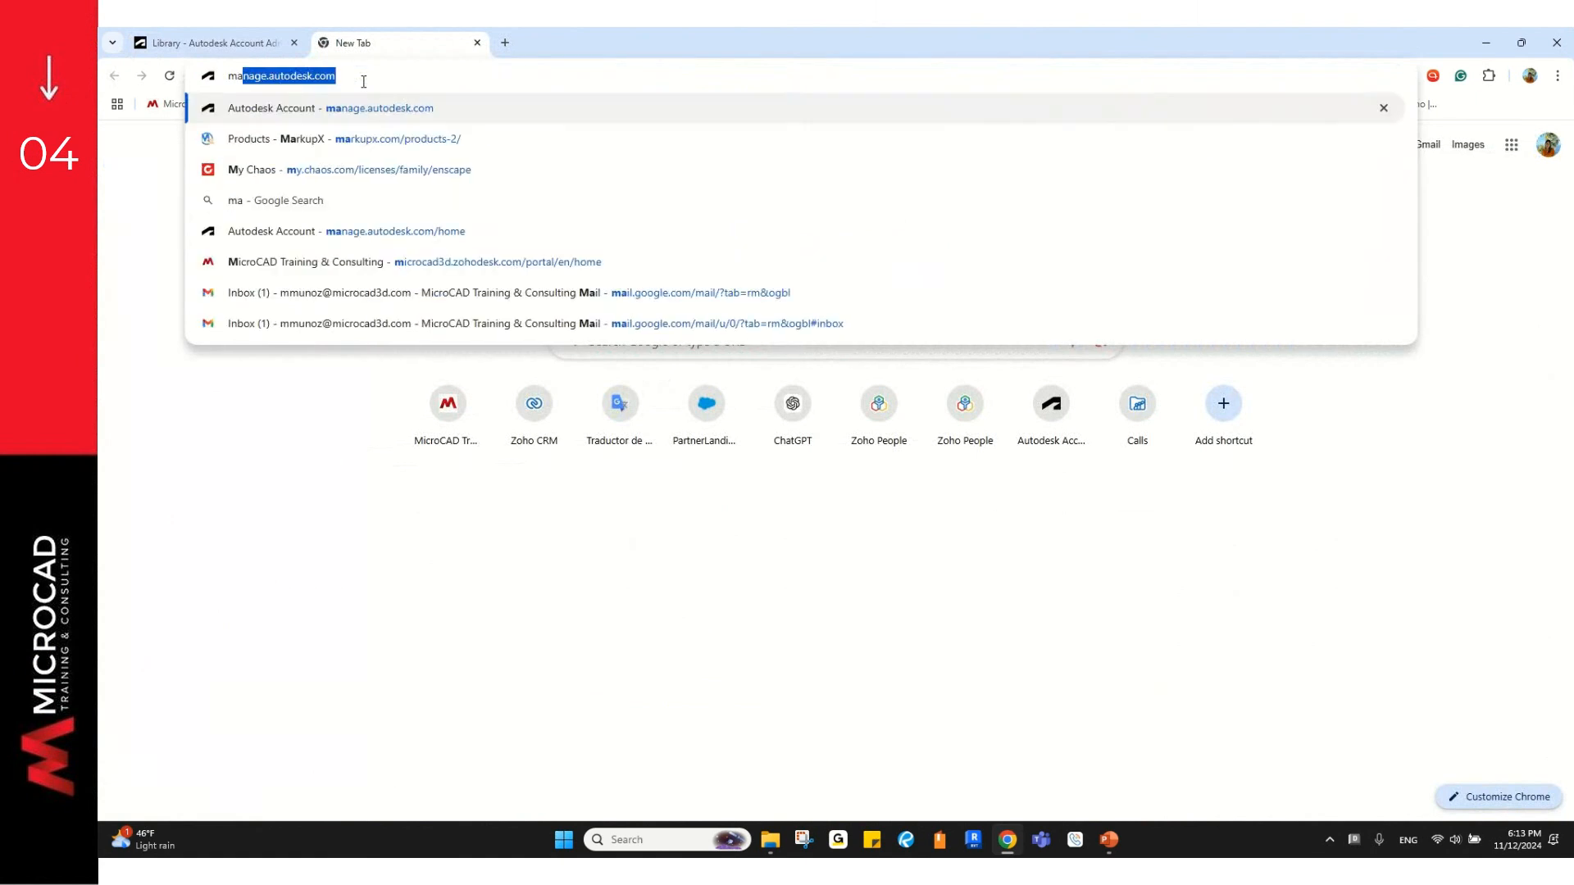
pyautogui.press('Return')
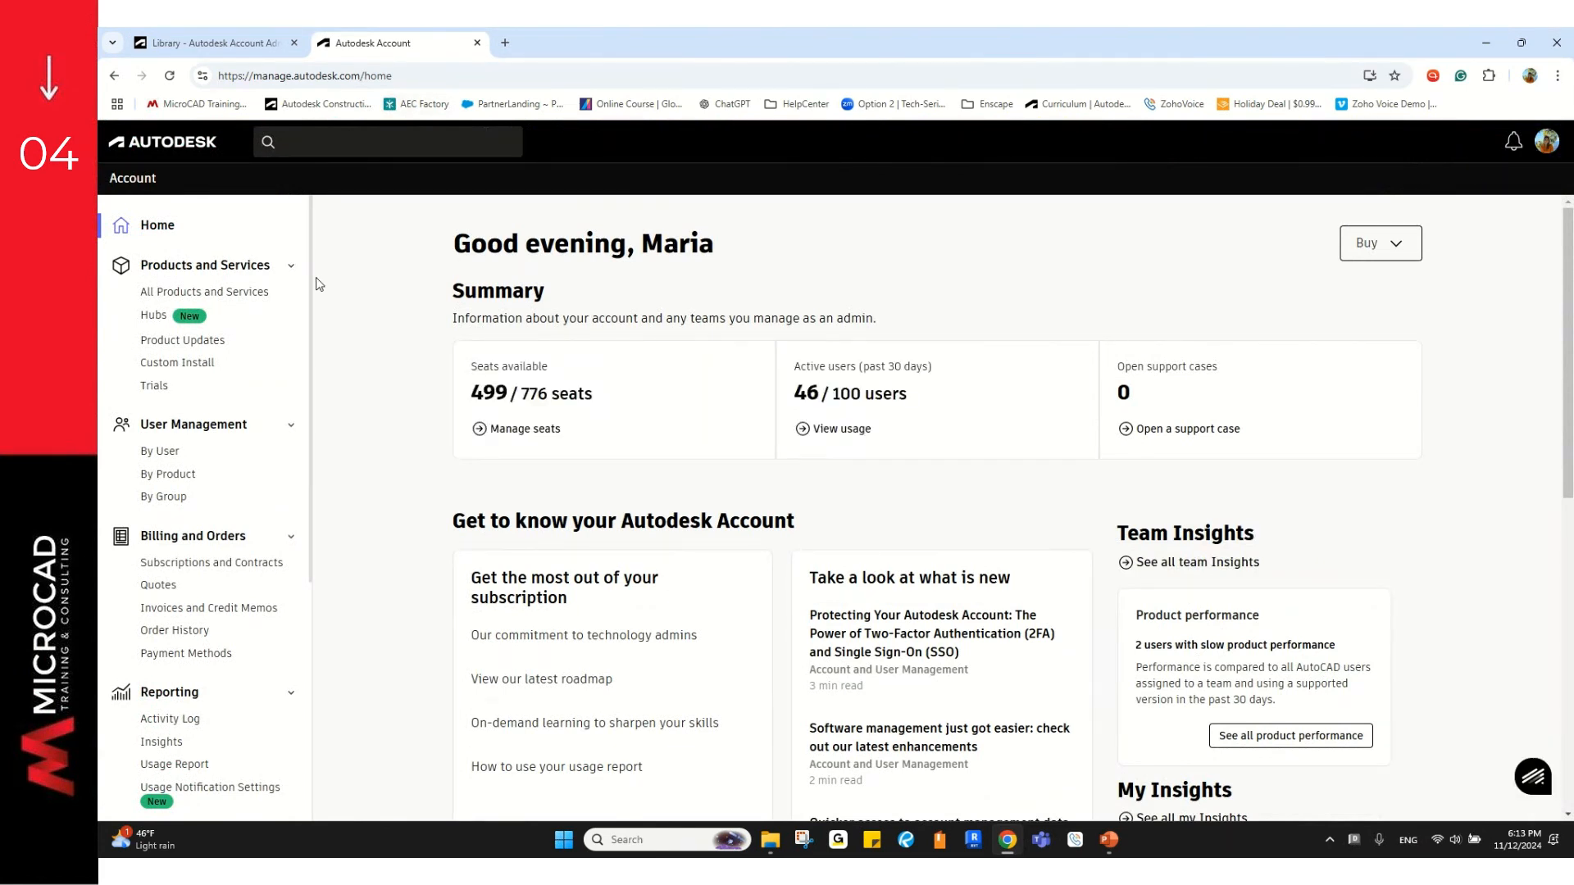
pyautogui.click(212, 345)
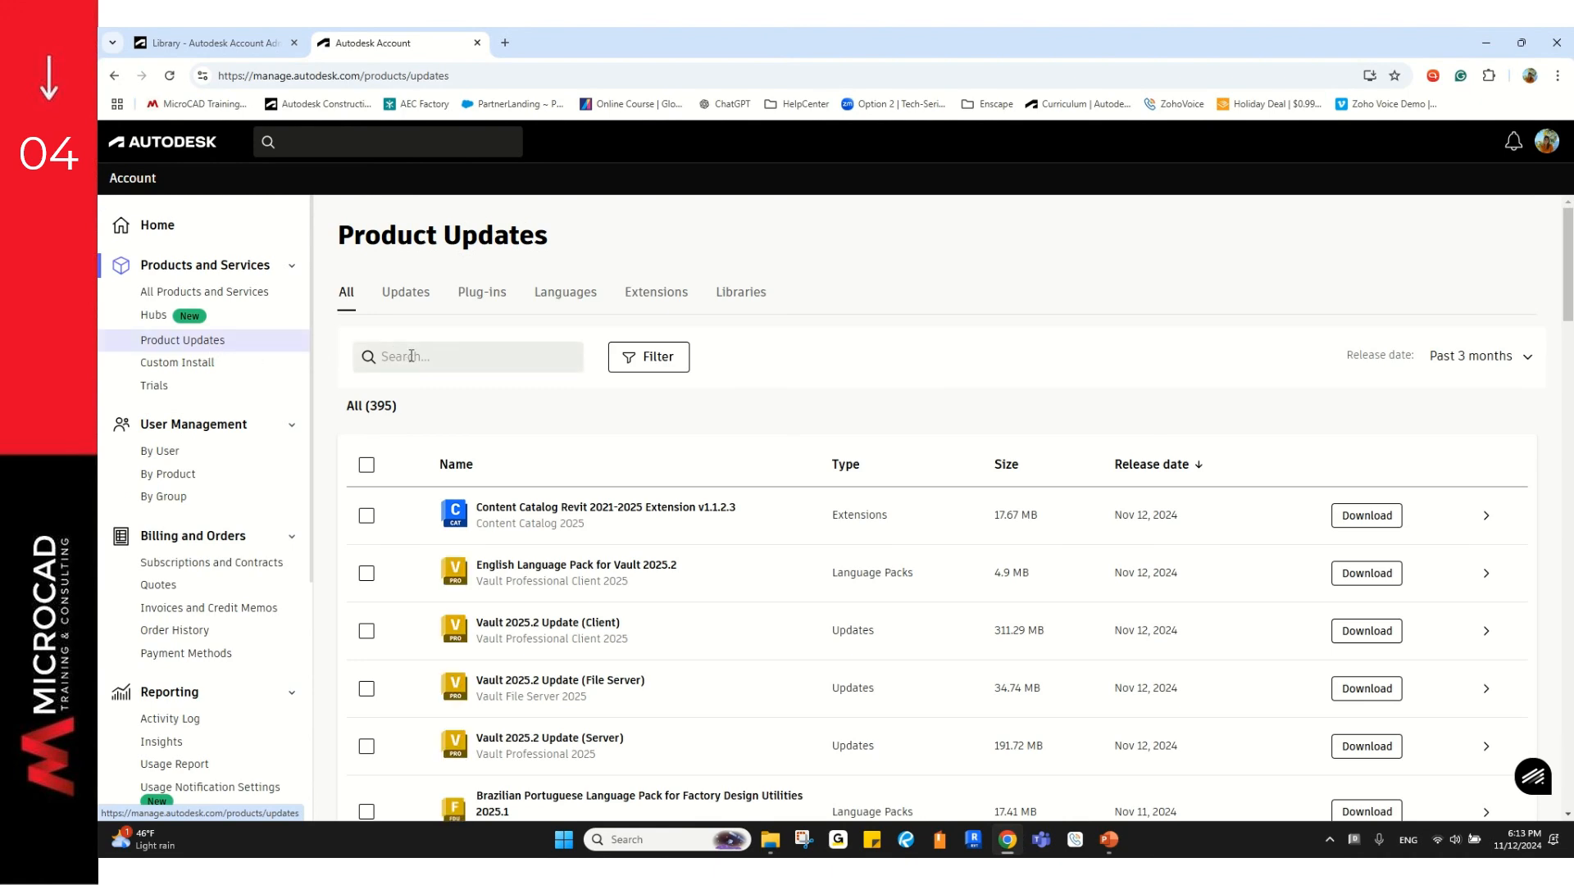
# Step: Search Product Updates for 'content catalog'
pyautogui.click(412, 356)
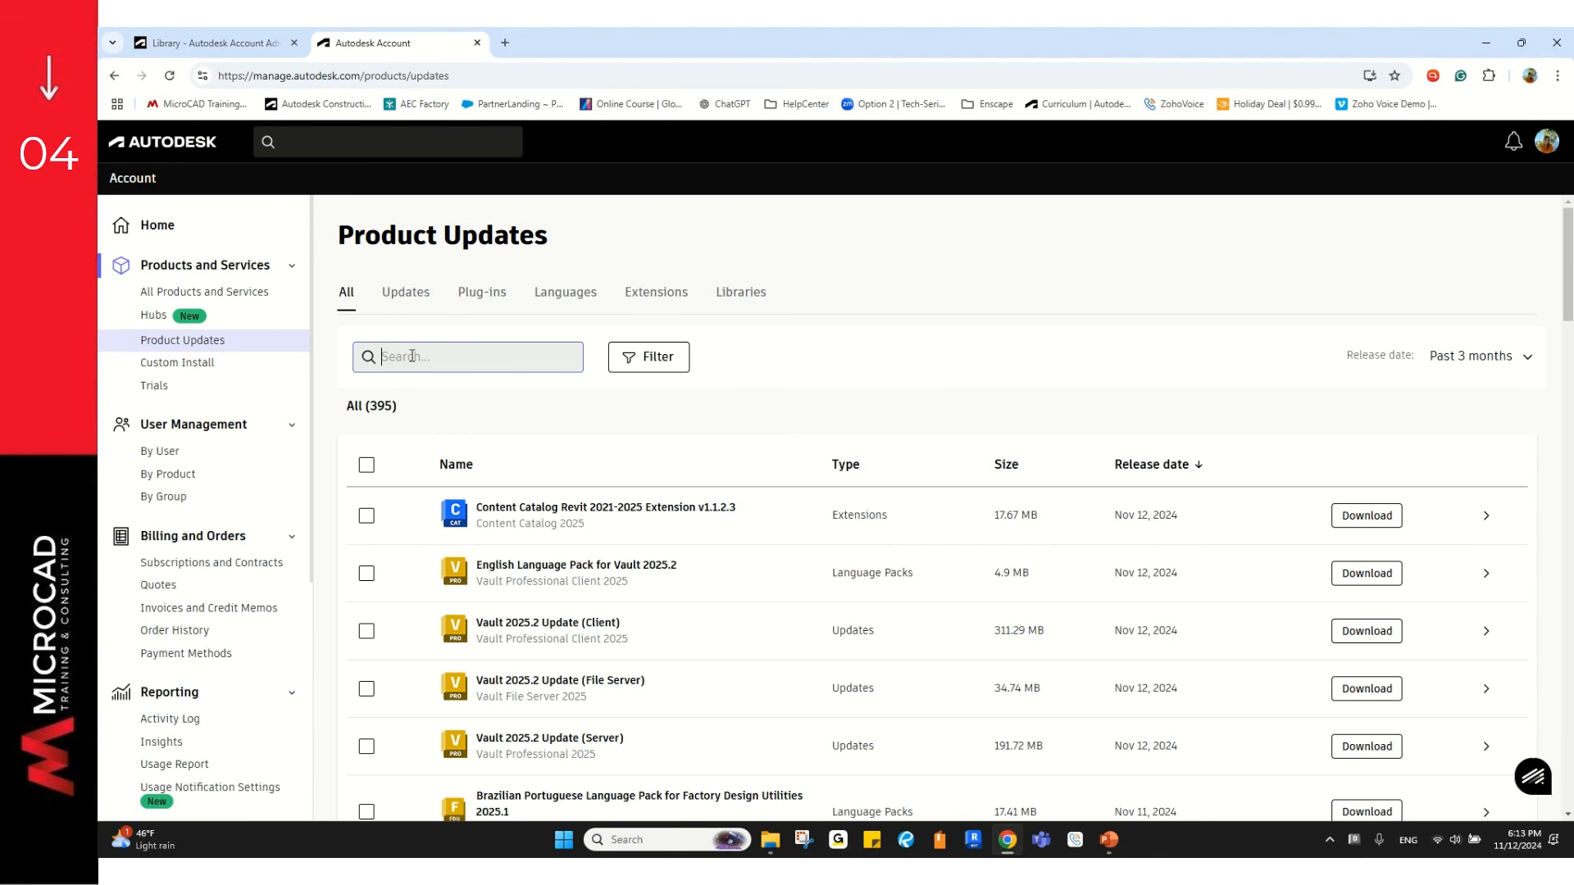
pyautogui.write('cont')
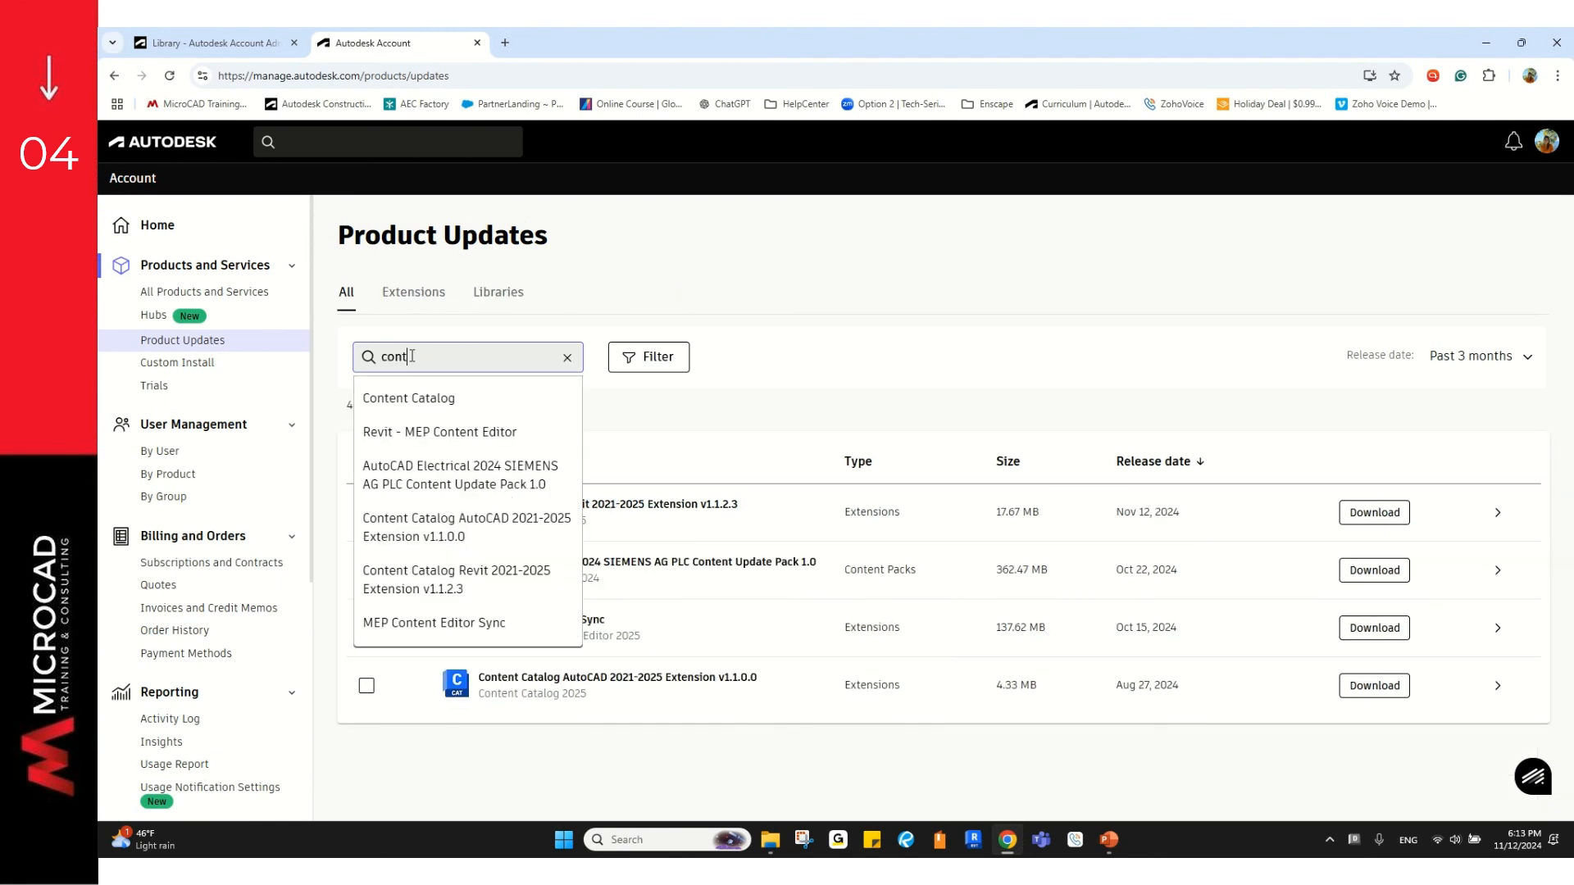
pyautogui.write('ent catalog')
pyautogui.press('Return')
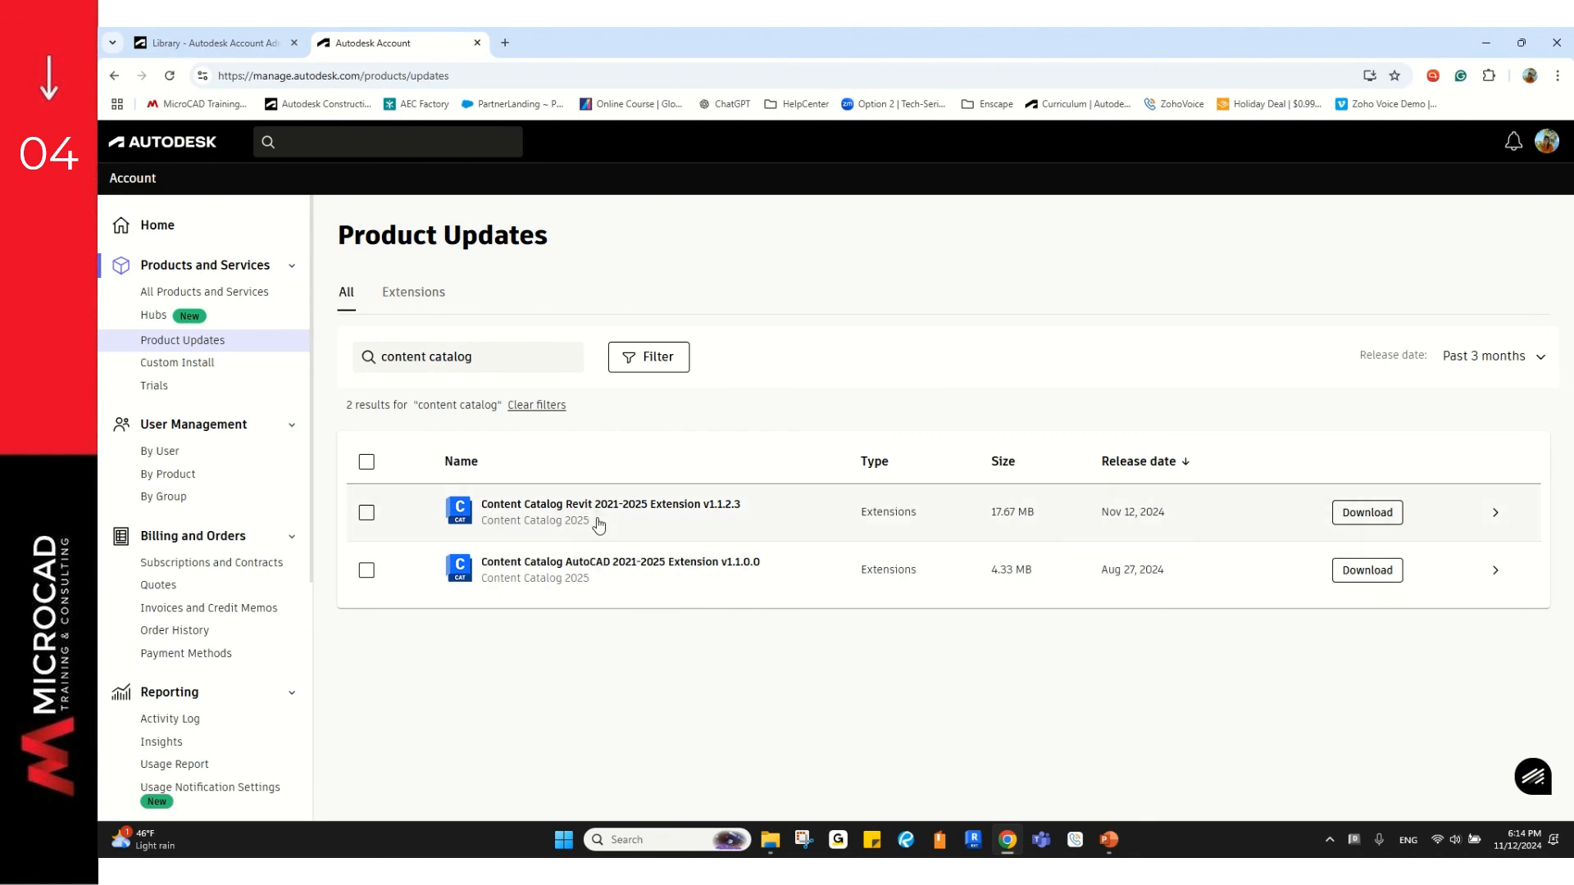
# Step: Download the Content Catalog Revit 2021-2025 Extension v1.1.2.3 and view the Downloads folder
pyautogui.click(578, 588)
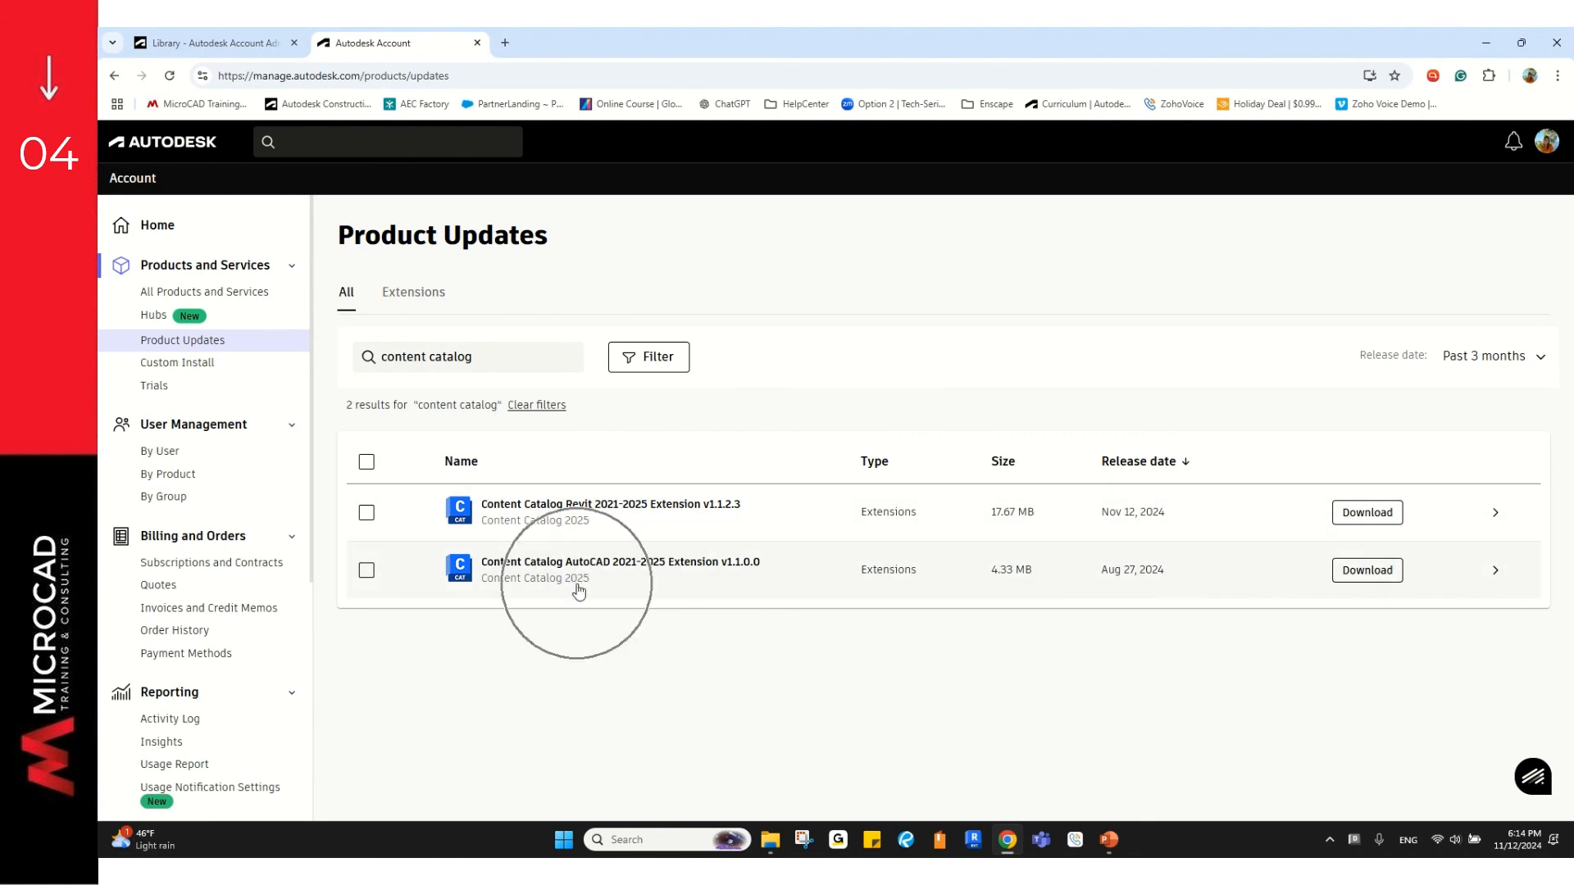
pyautogui.click(644, 571)
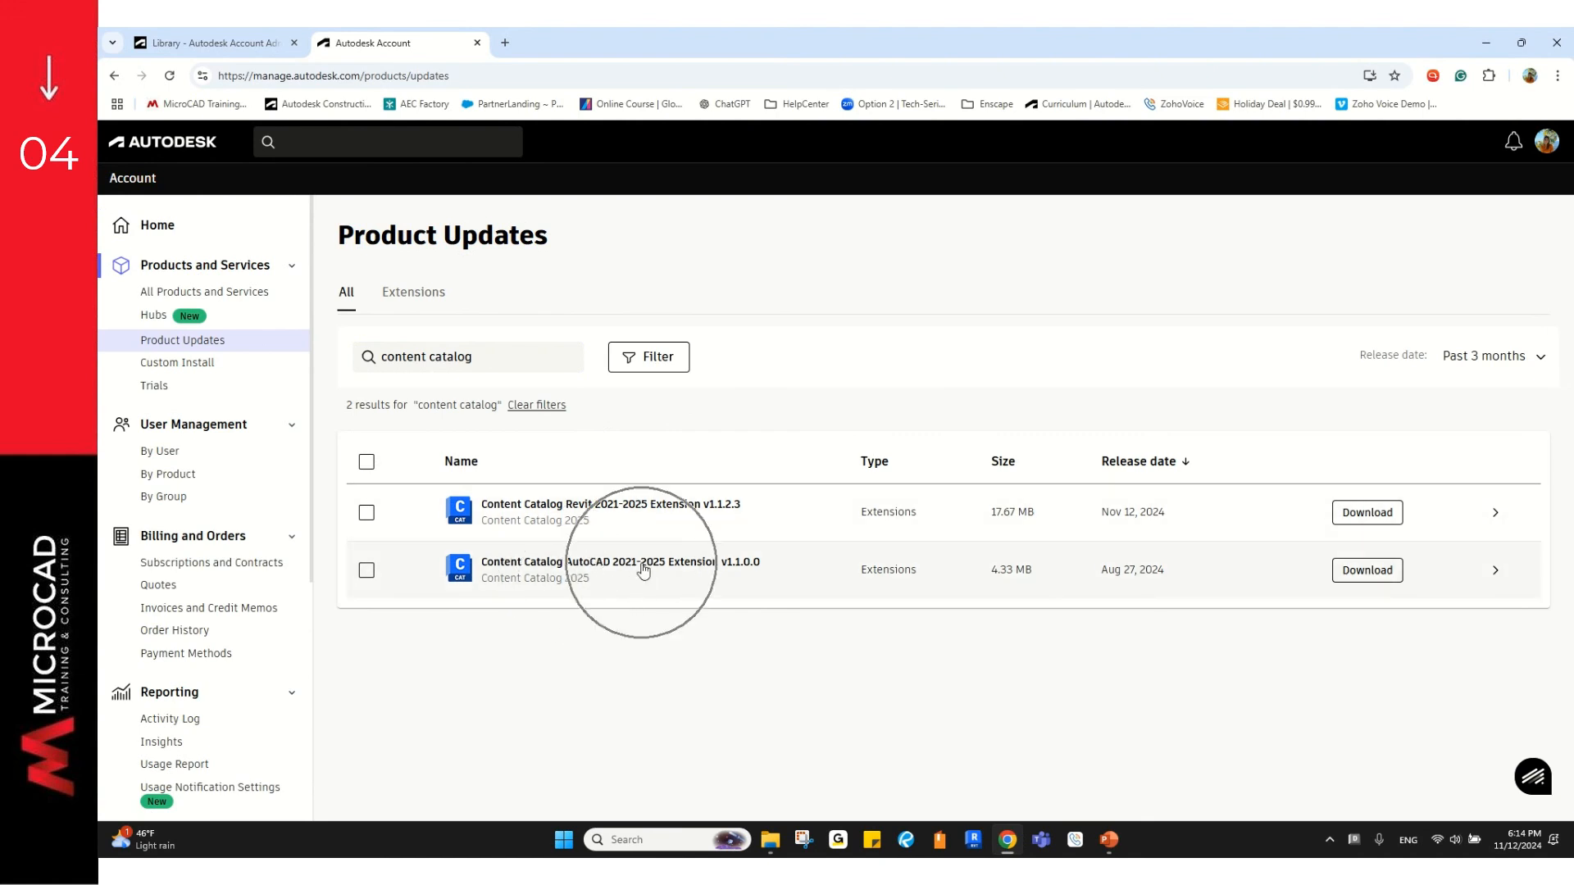
pyautogui.click(633, 508)
pyautogui.click(633, 508)
pyautogui.click(633, 508)
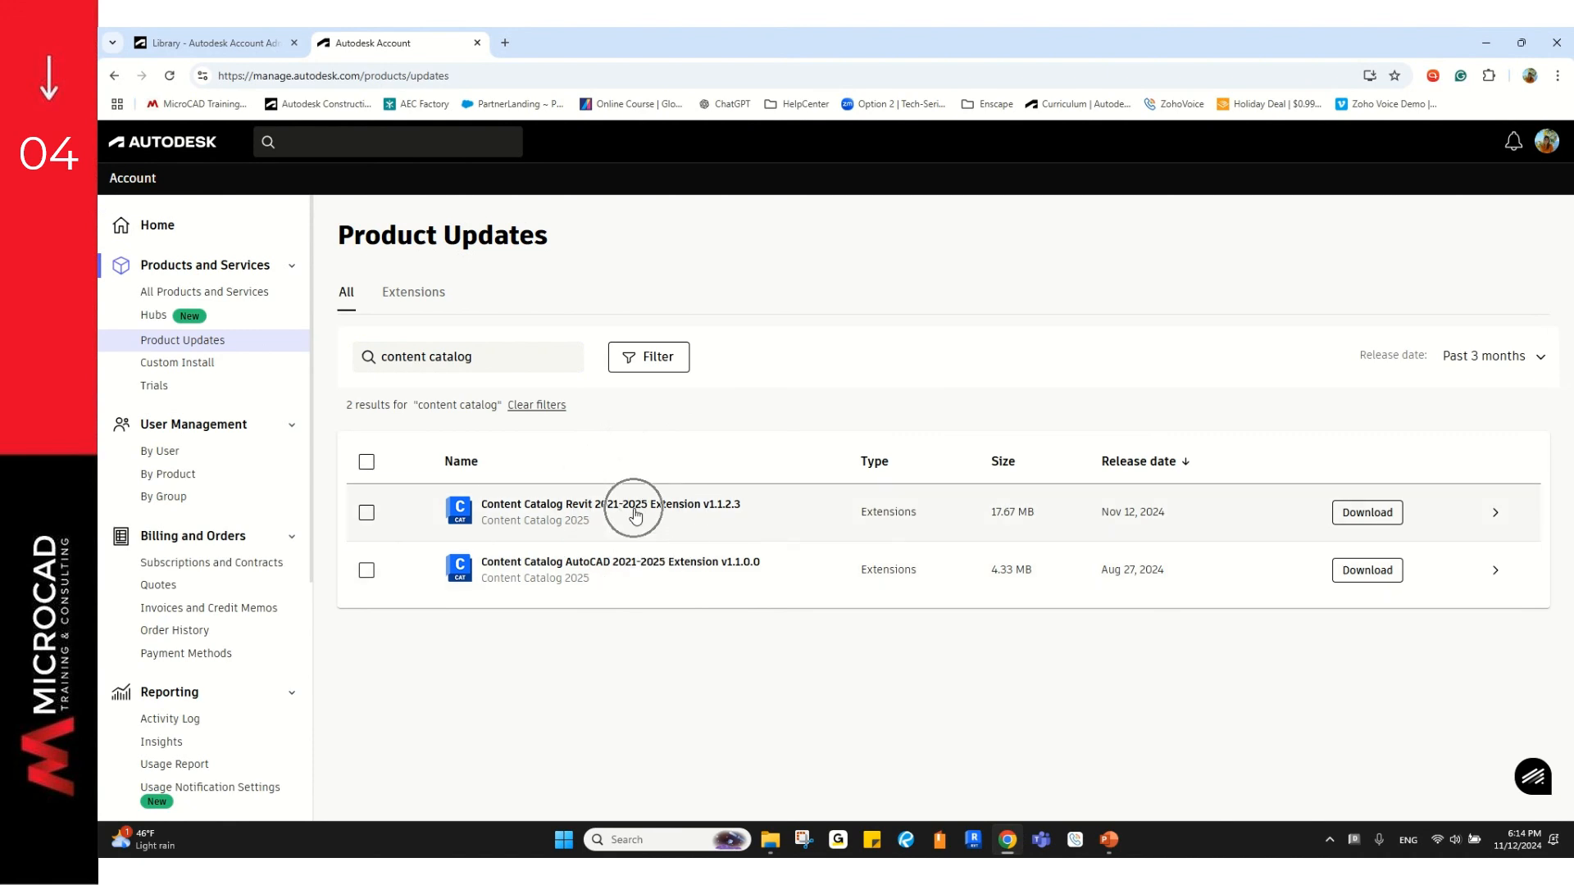
pyautogui.click(574, 514)
pyautogui.click(574, 514)
pyautogui.click(574, 566)
pyautogui.click(574, 565)
pyautogui.click(577, 514)
pyautogui.click(1375, 513)
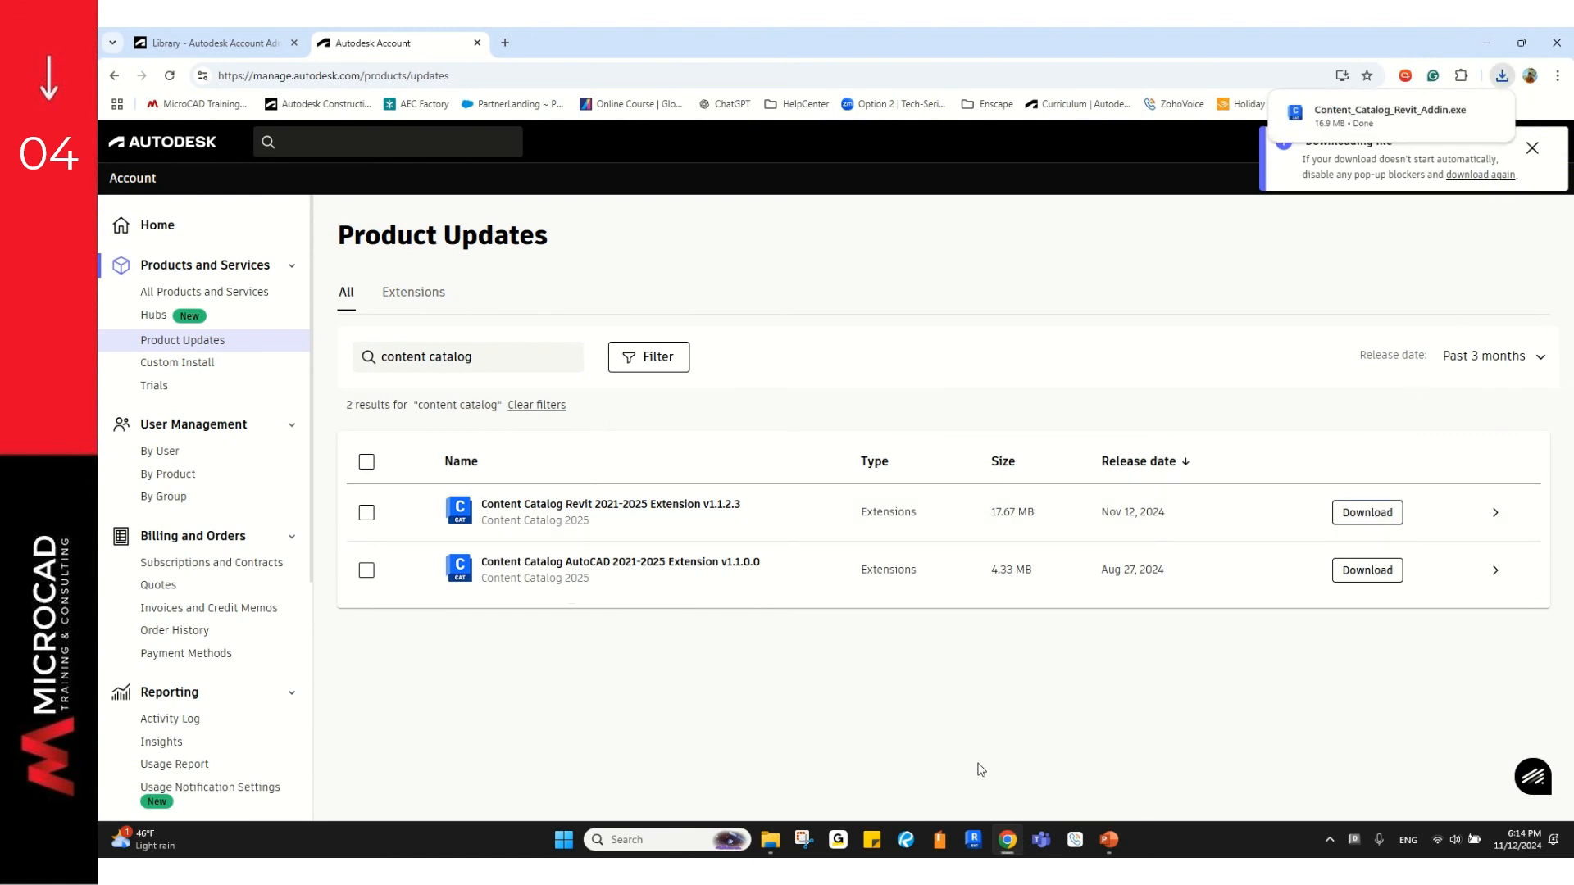
pyautogui.click(770, 840)
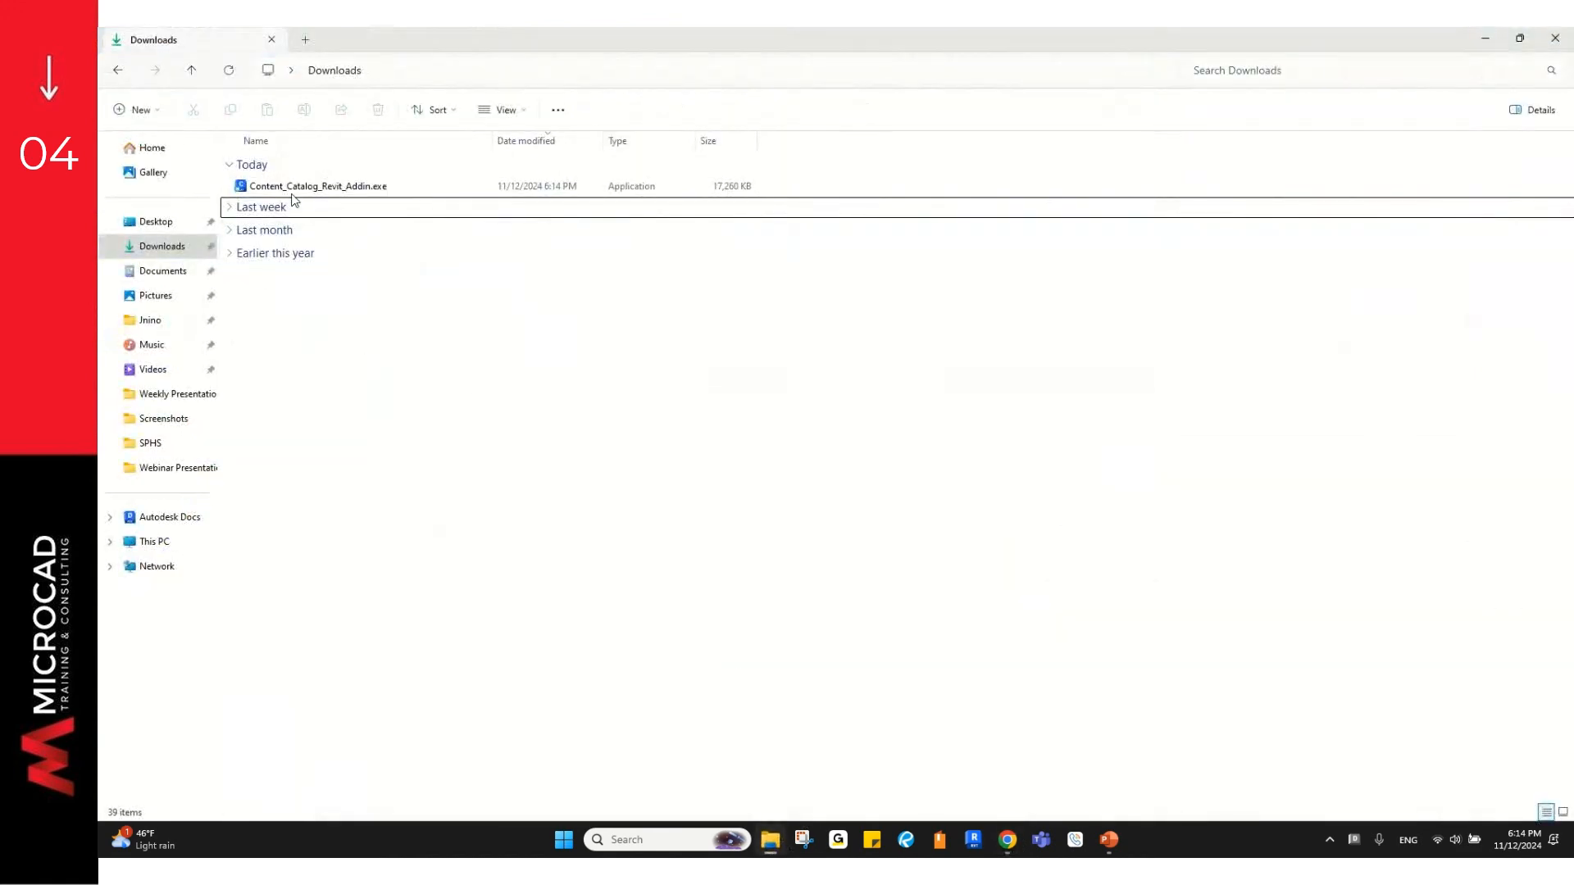
# Step: Run Content_Catalog_Revit_Addin.exe without protection and install the Content Catalog extension
pyautogui.click(298, 192)
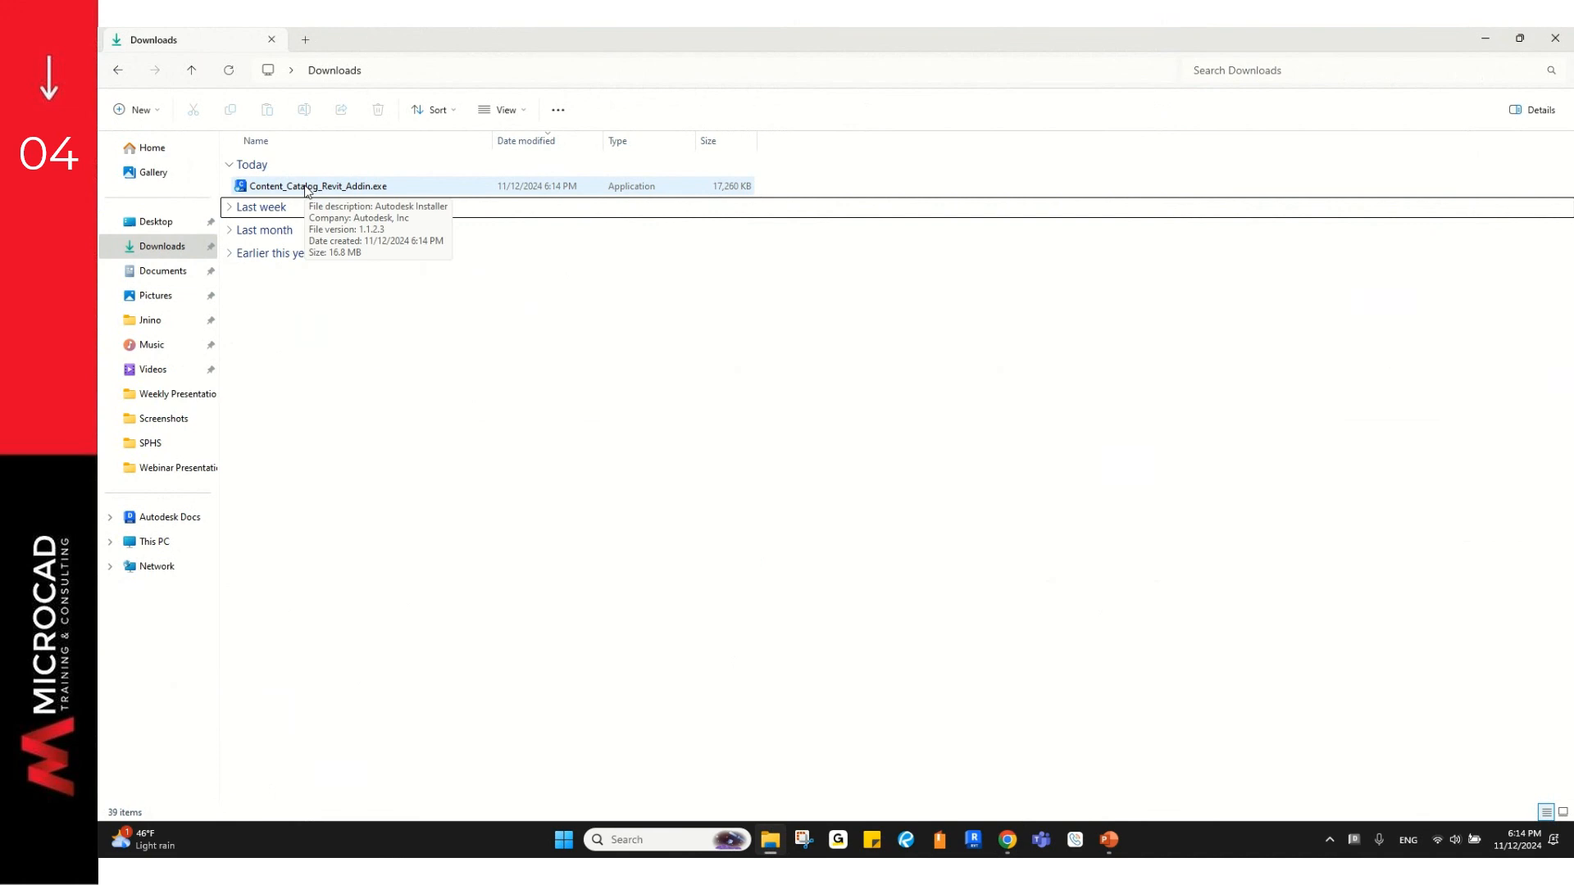
pyautogui.doubleClick(305, 188)
pyautogui.click(824, 505)
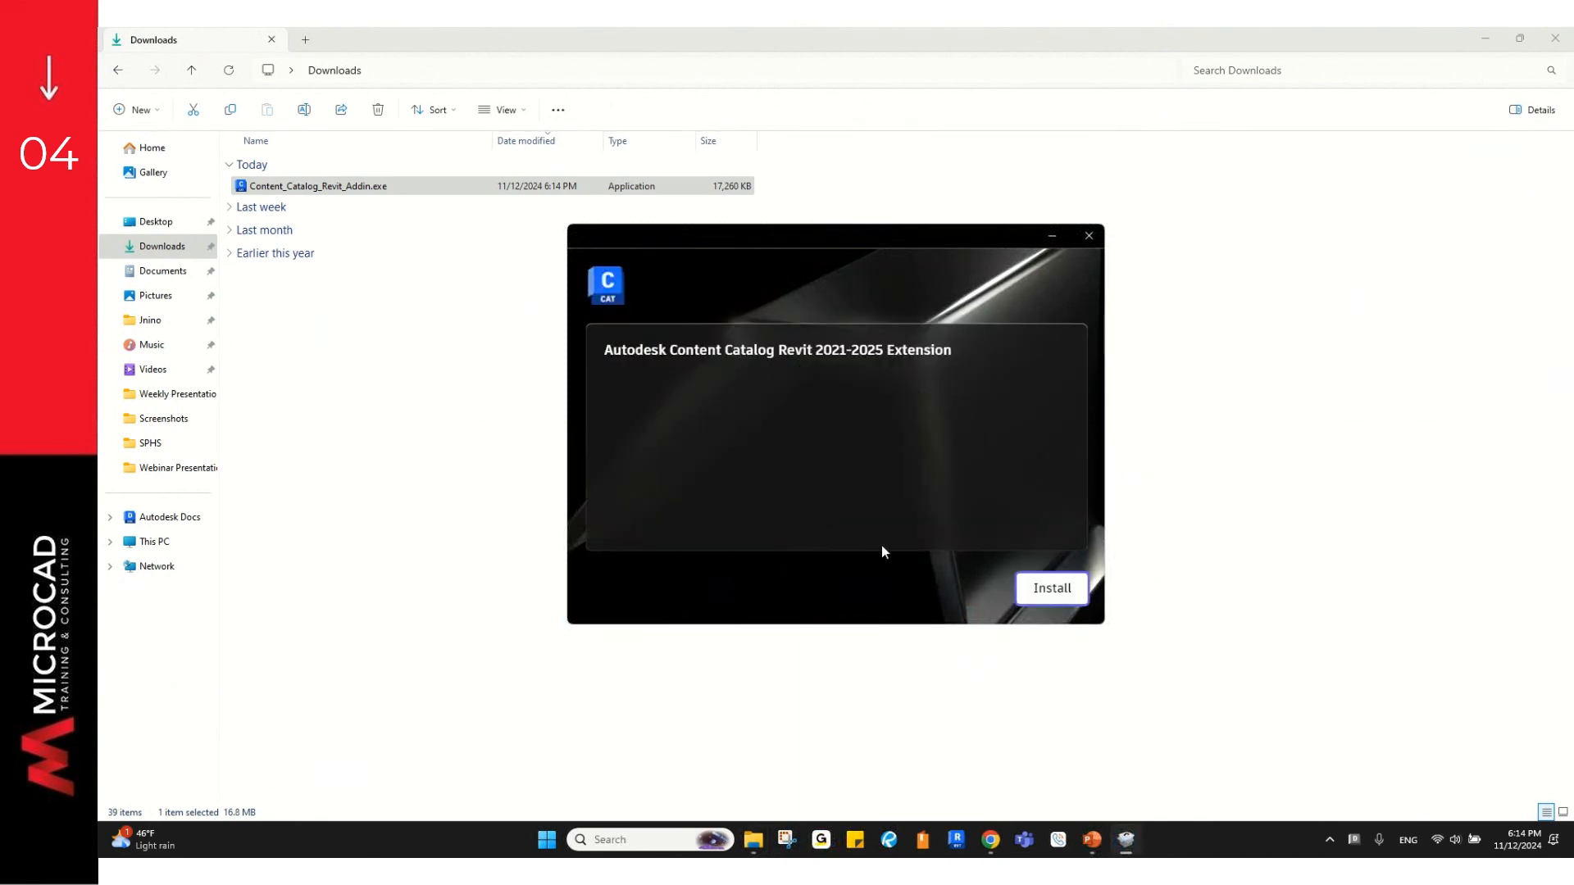
pyautogui.click(1054, 594)
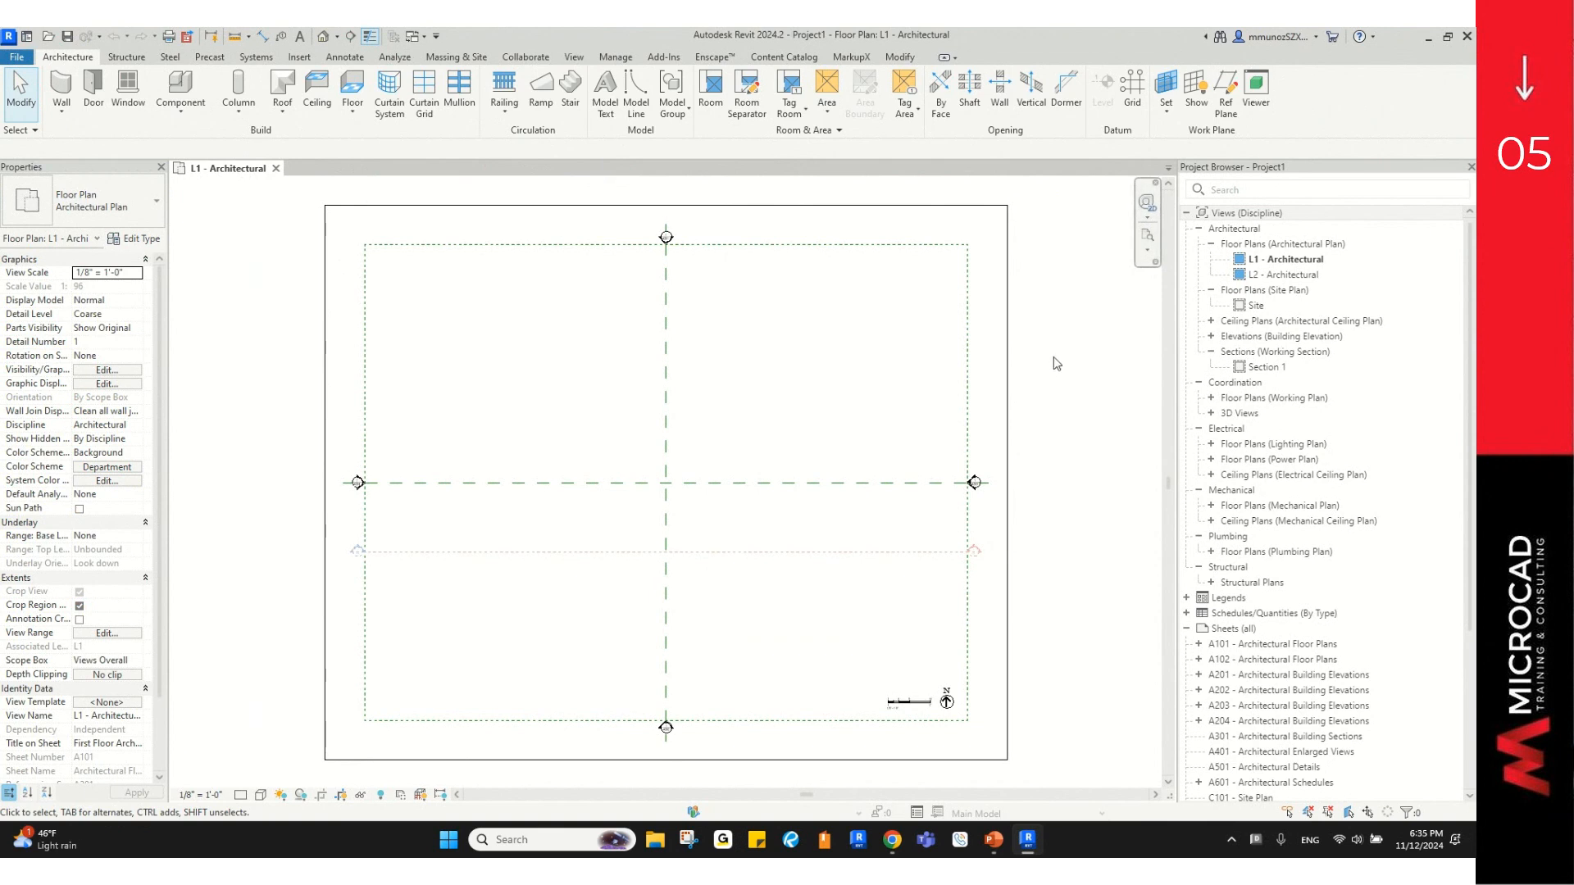
# Step: From Revit's Content Catalog tab, choose Launch in browser to start Content Catalog
pyautogui.press('ctrl')
pyautogui.press('ctrl')
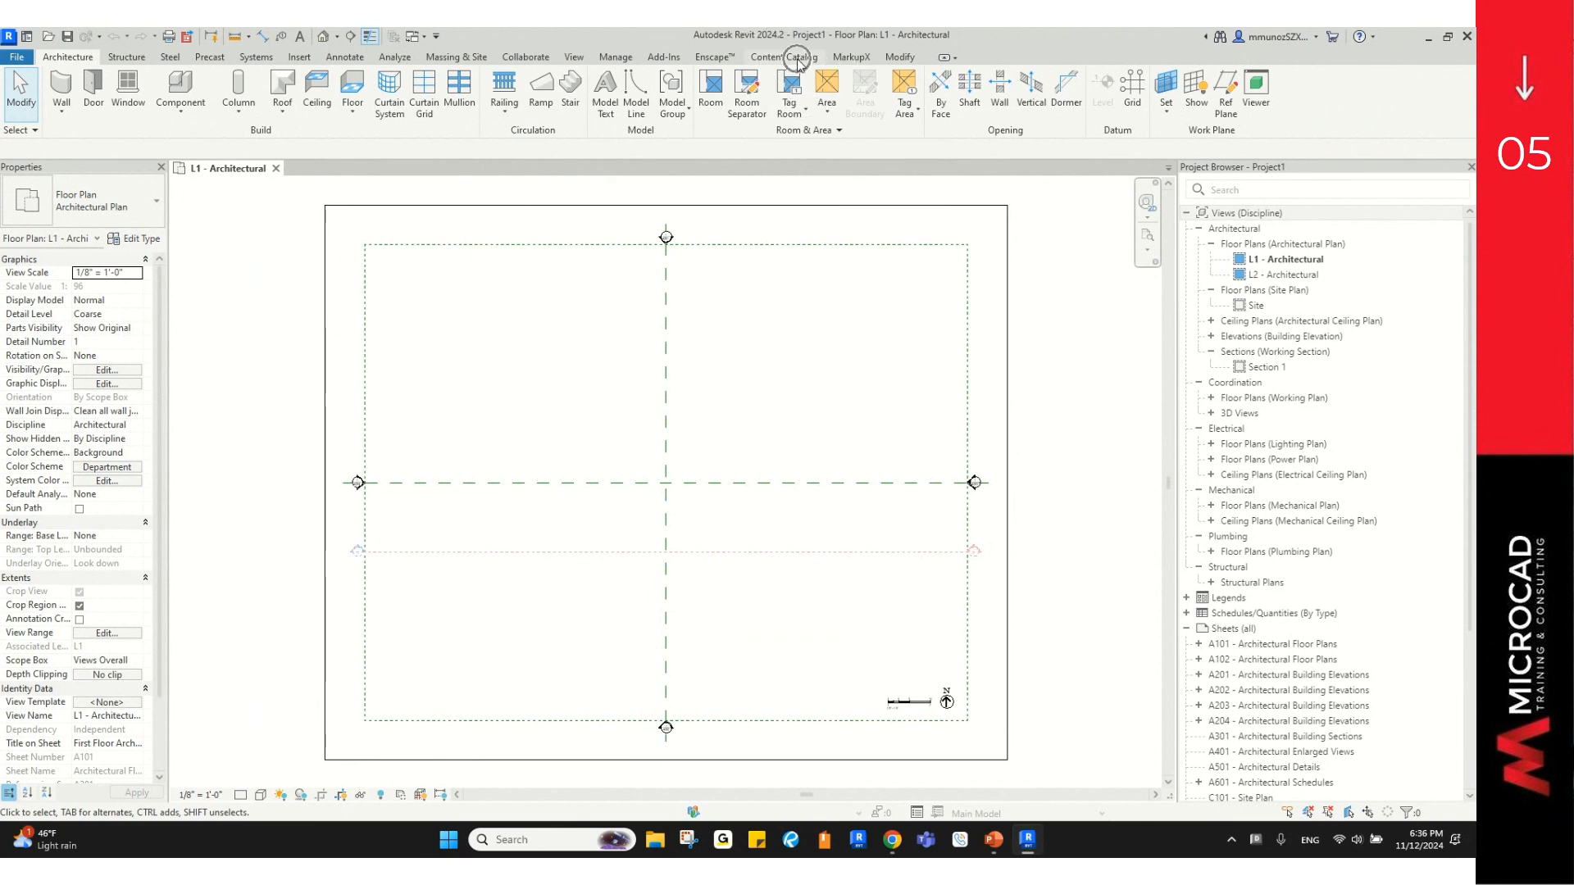
pyautogui.click(799, 57)
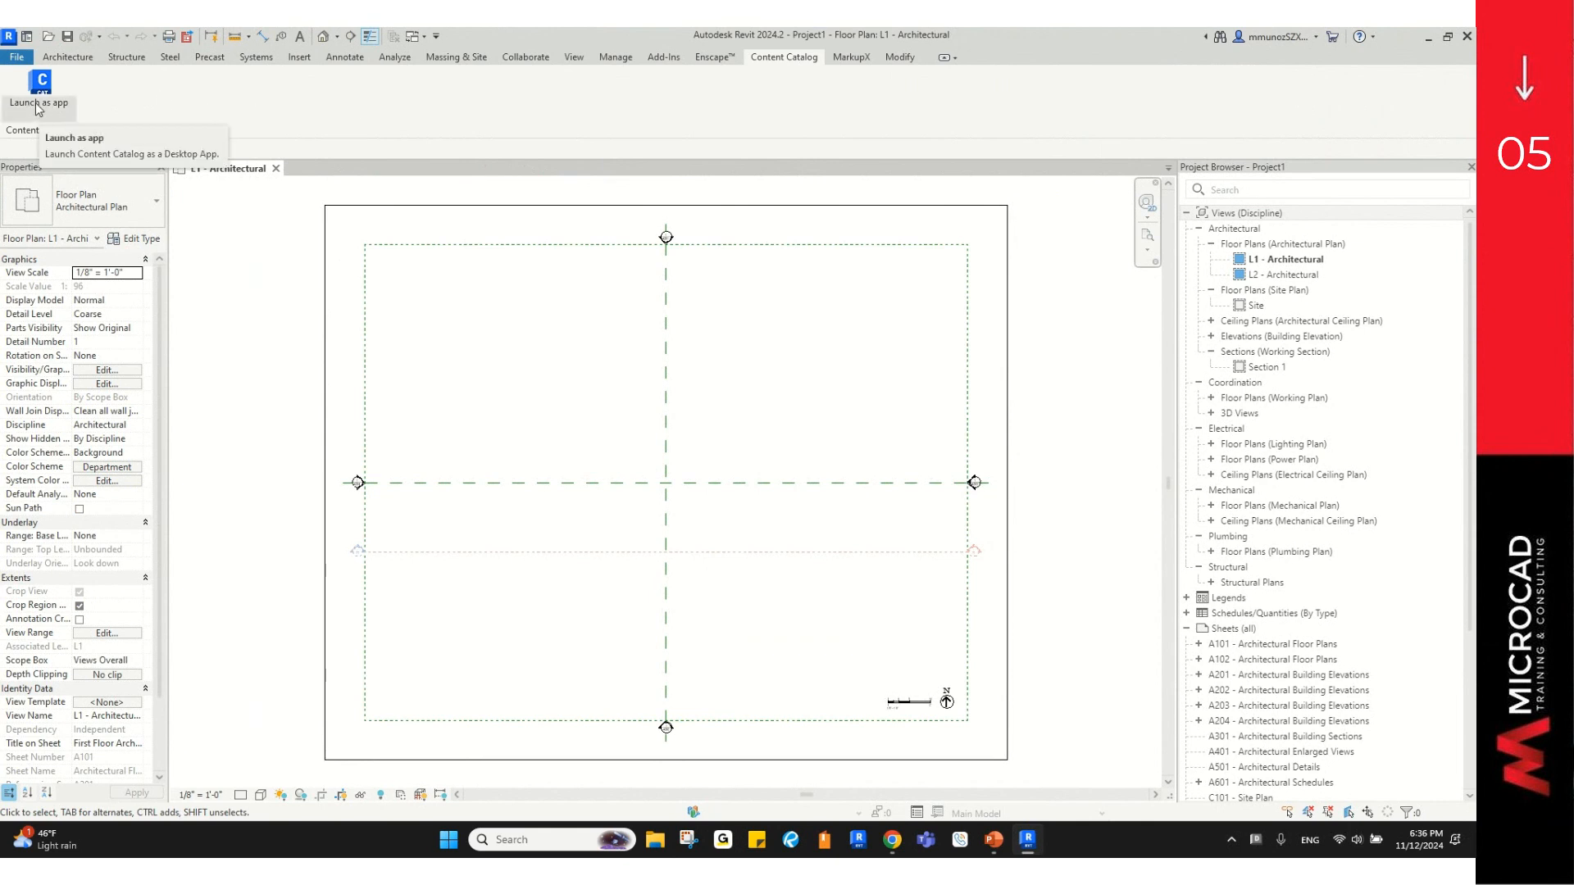
pyautogui.press('ctrl')
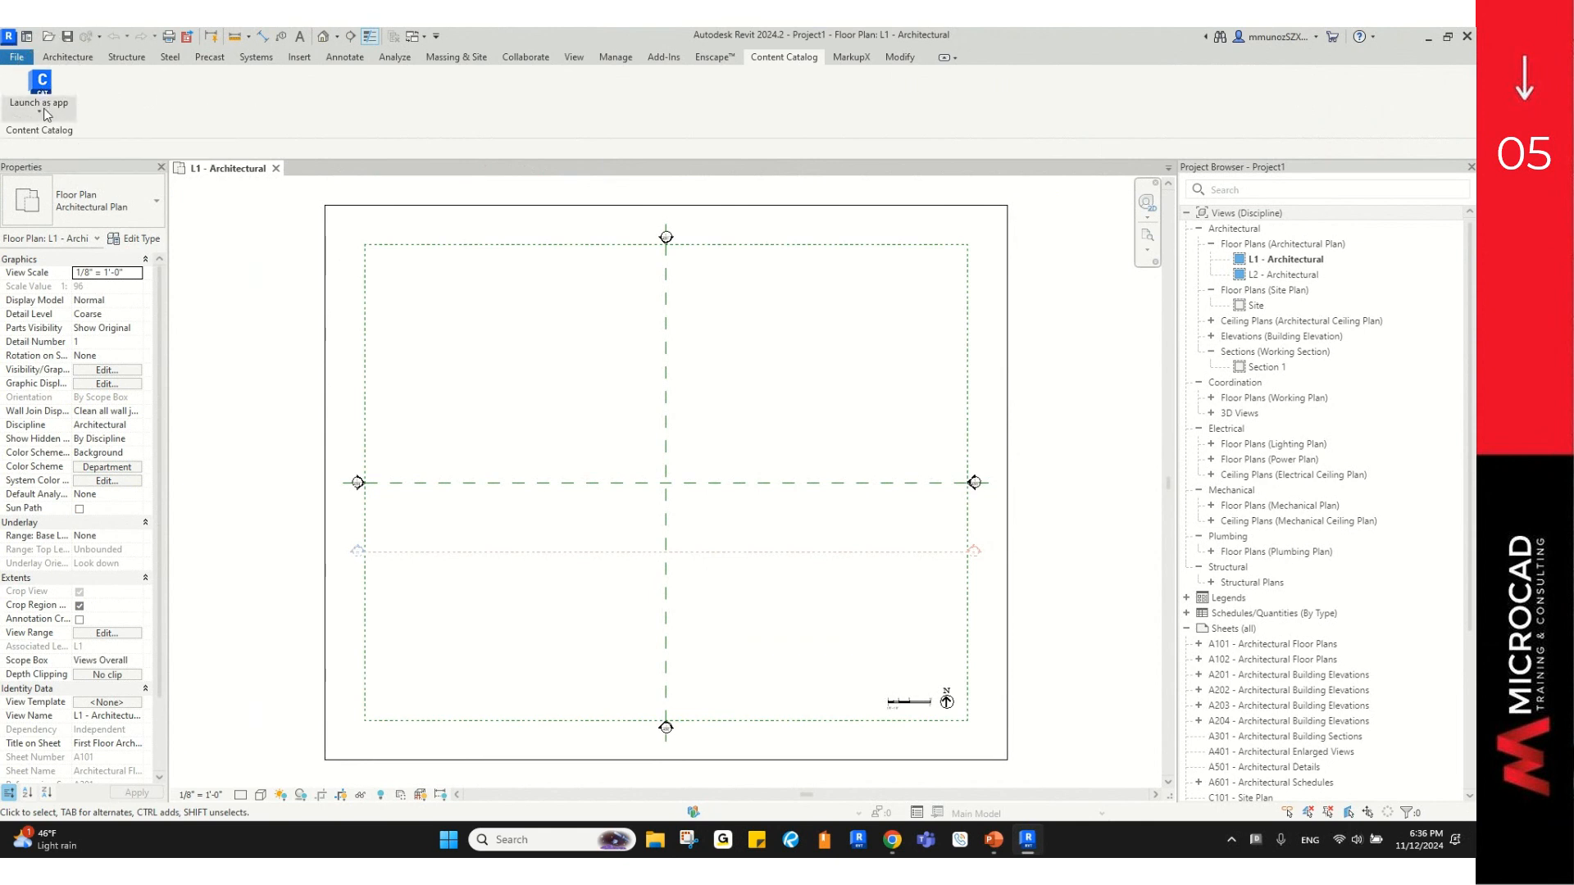
pyautogui.click(45, 113)
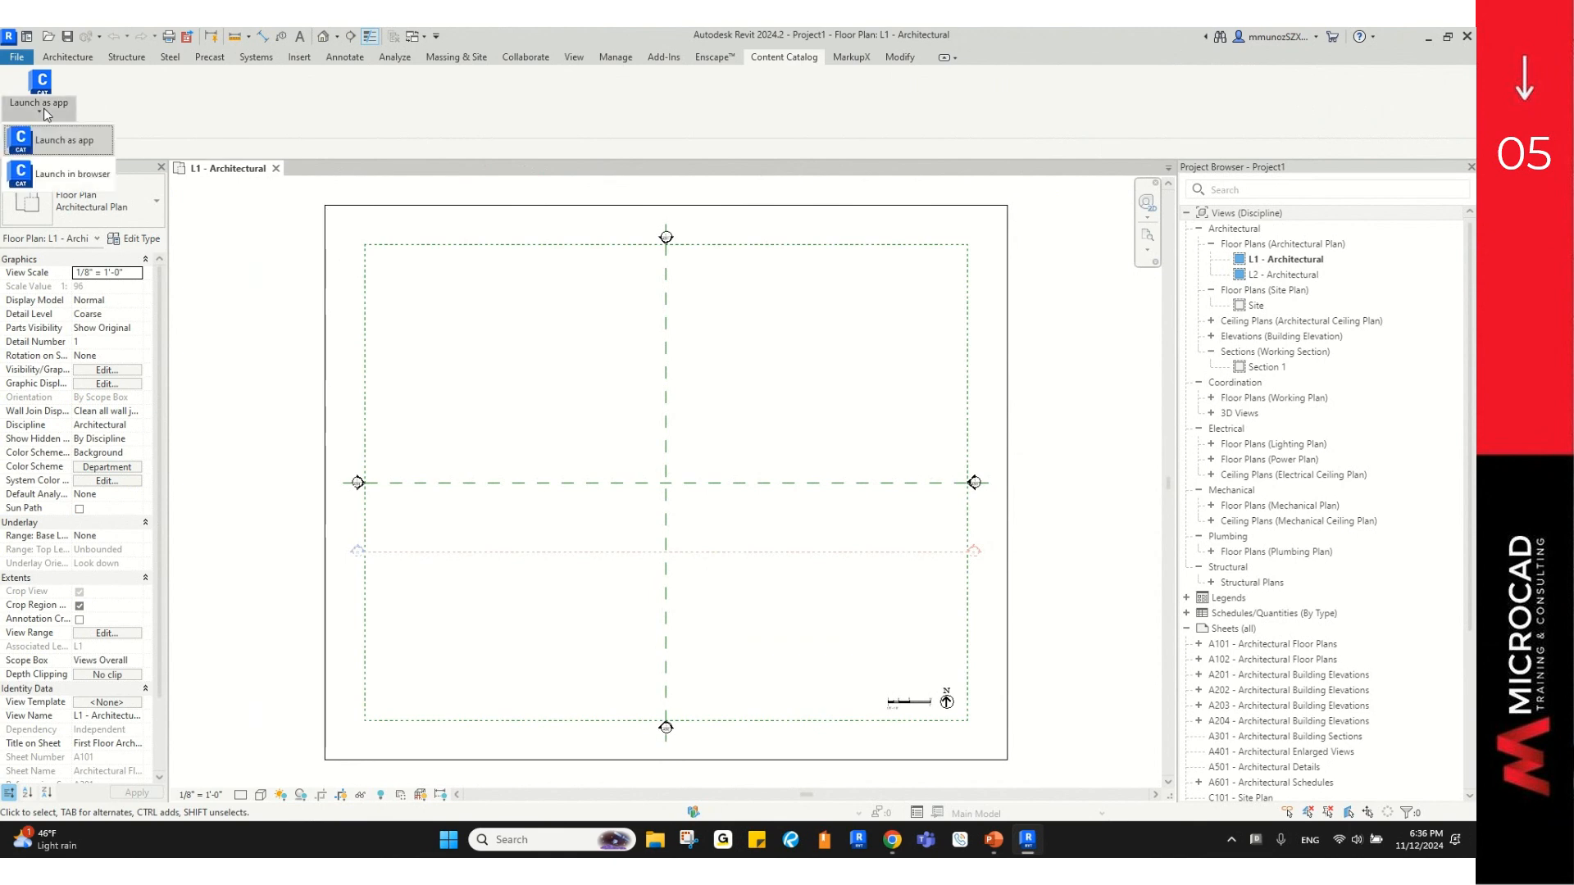
pyautogui.click(79, 168)
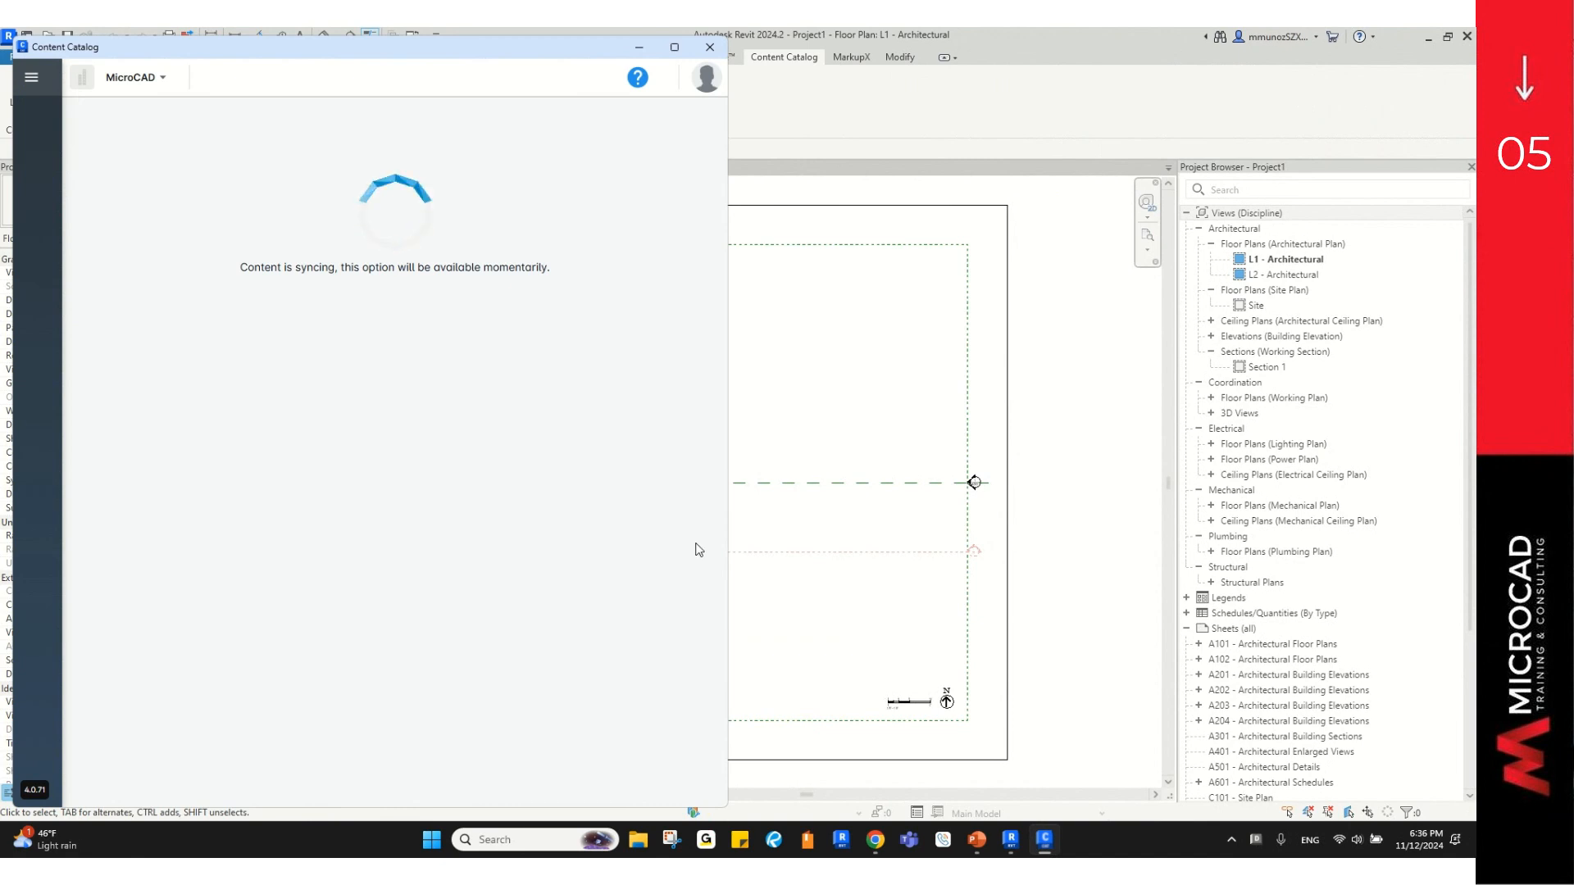
# Step: Maximize the Content Catalog window and navigate to its Upload Content page
pyautogui.click(1048, 840)
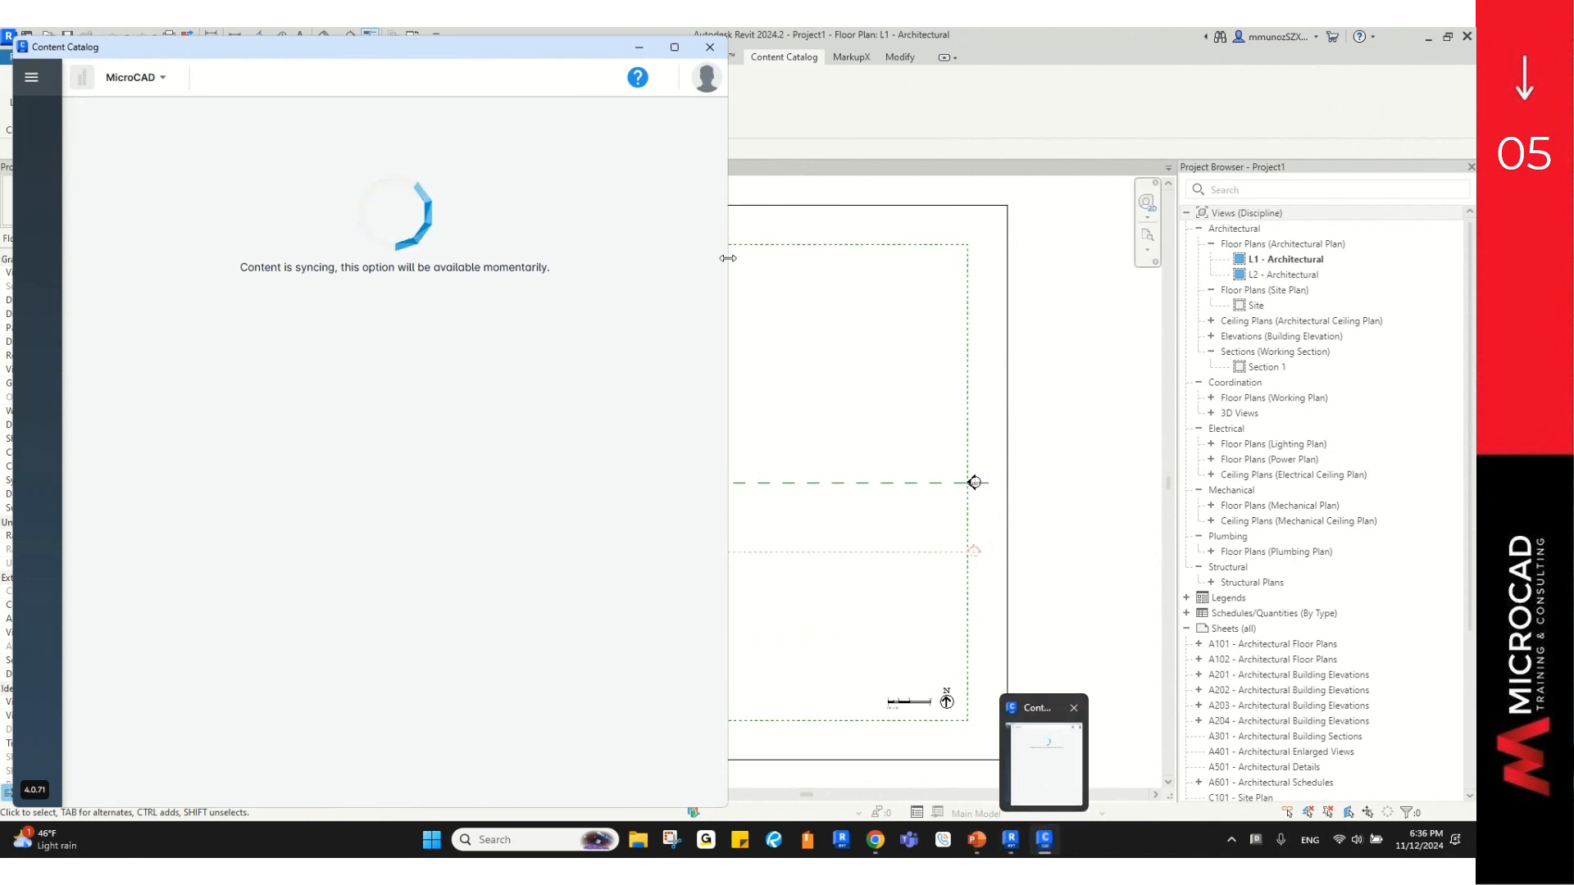
pyautogui.click(674, 47)
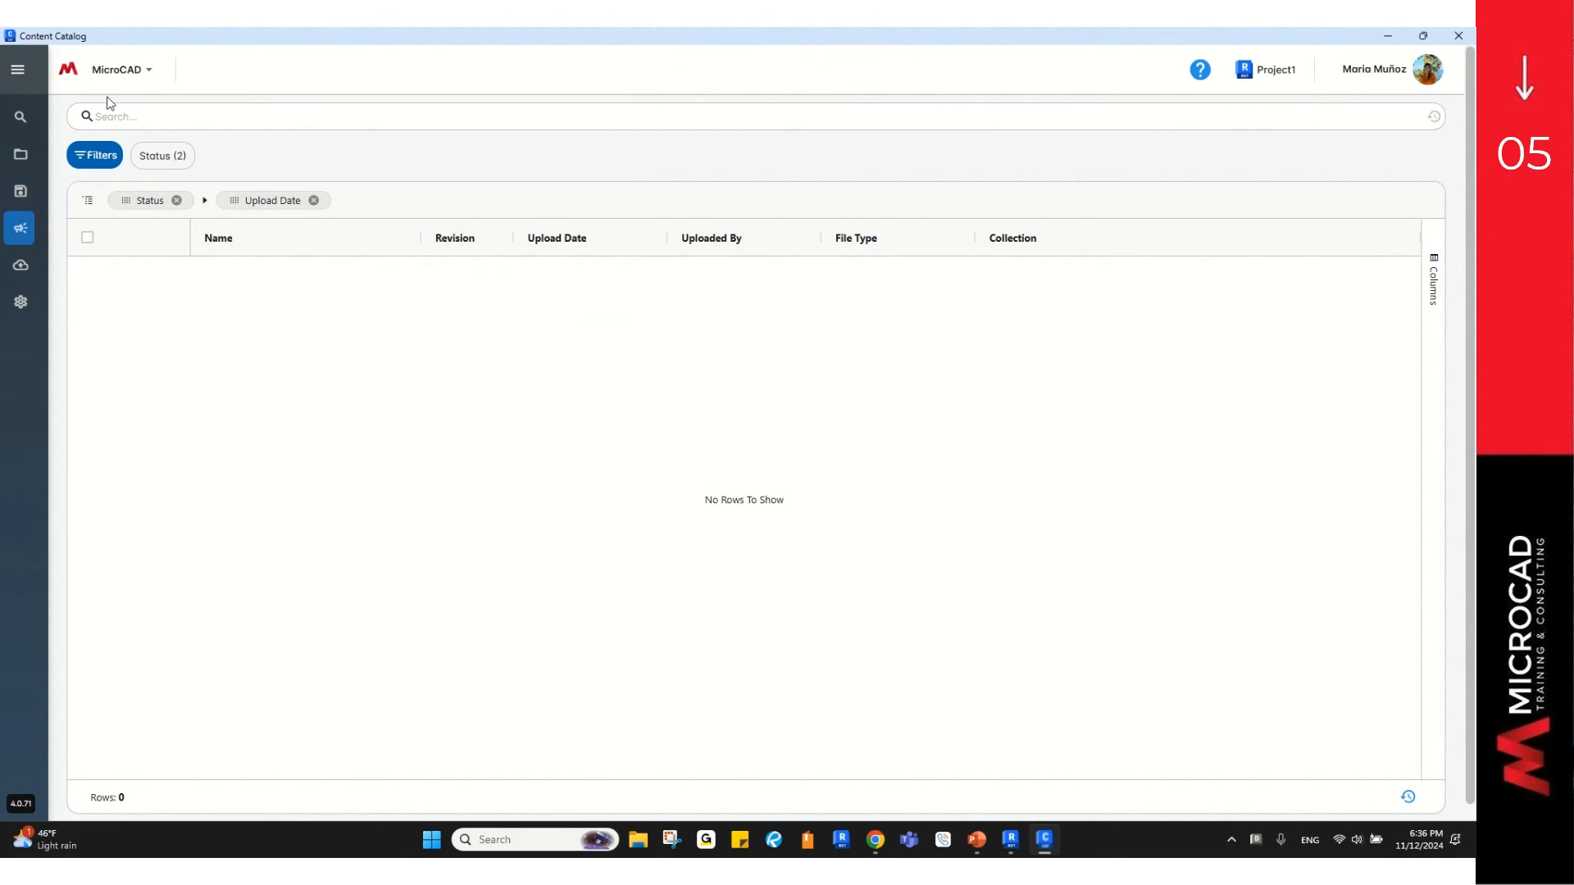
pyautogui.click(15, 71)
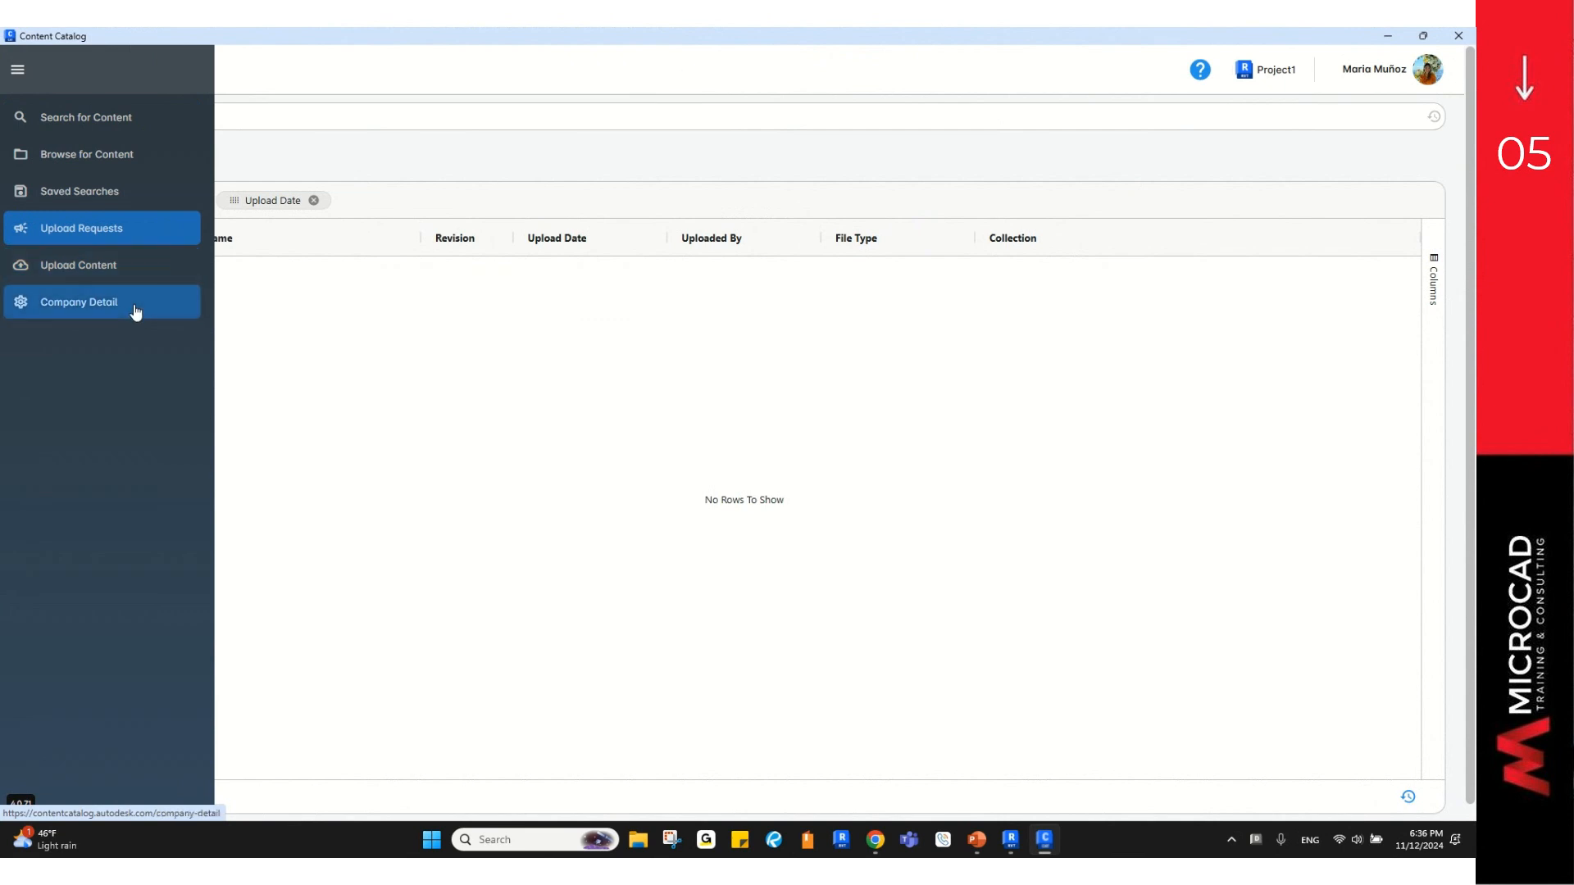
pyautogui.click(82, 270)
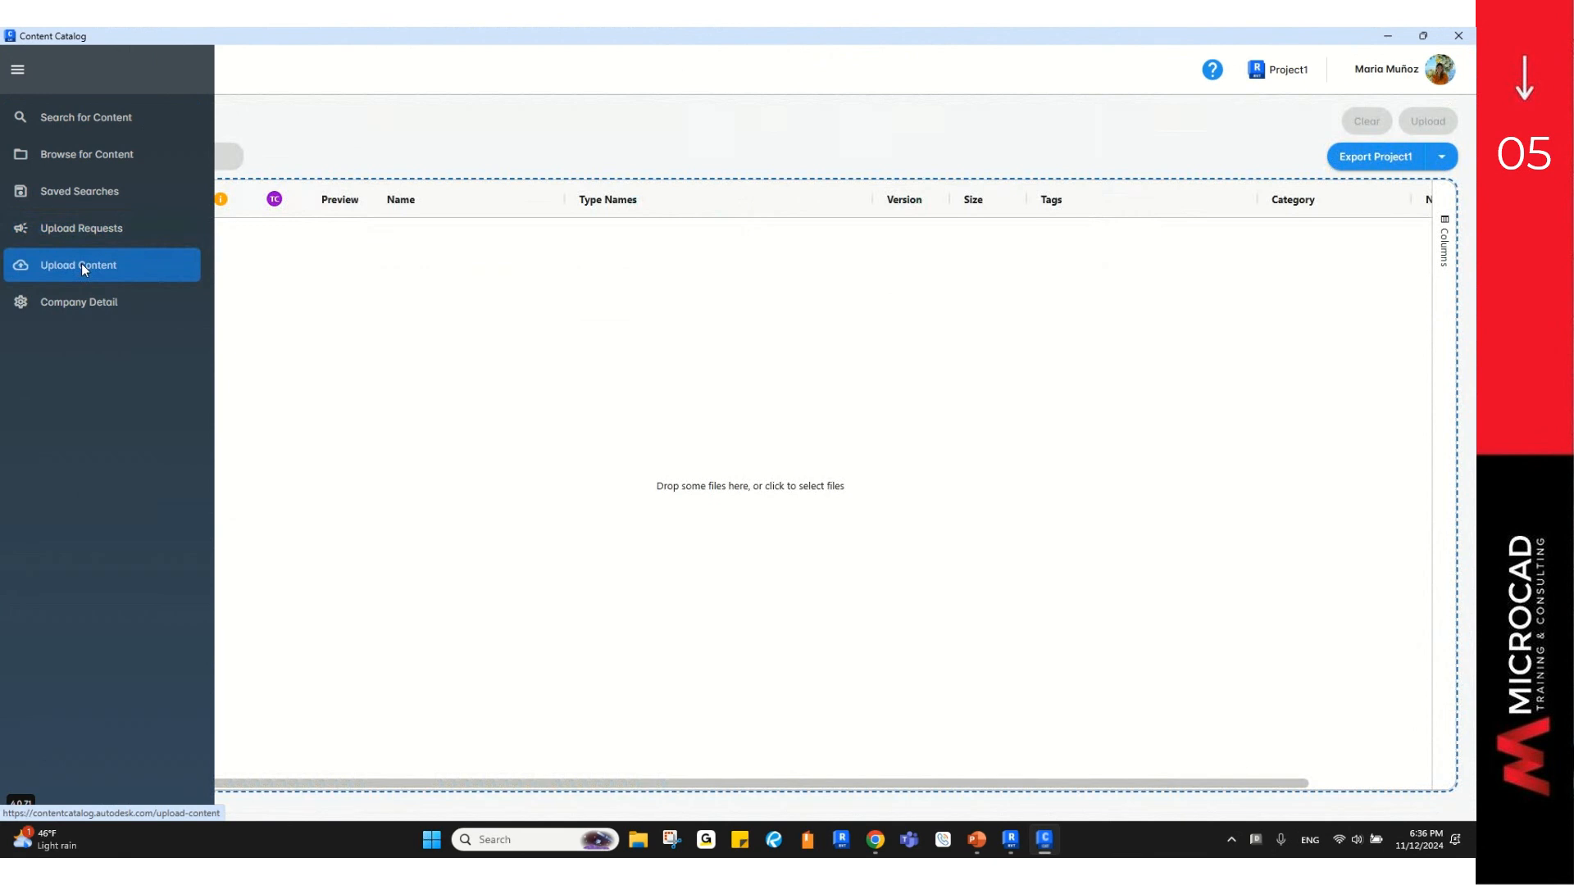
# Step: Direct uploads to the Content Catalog Webinar collection and start a batch export from Project1
pyautogui.click(20, 72)
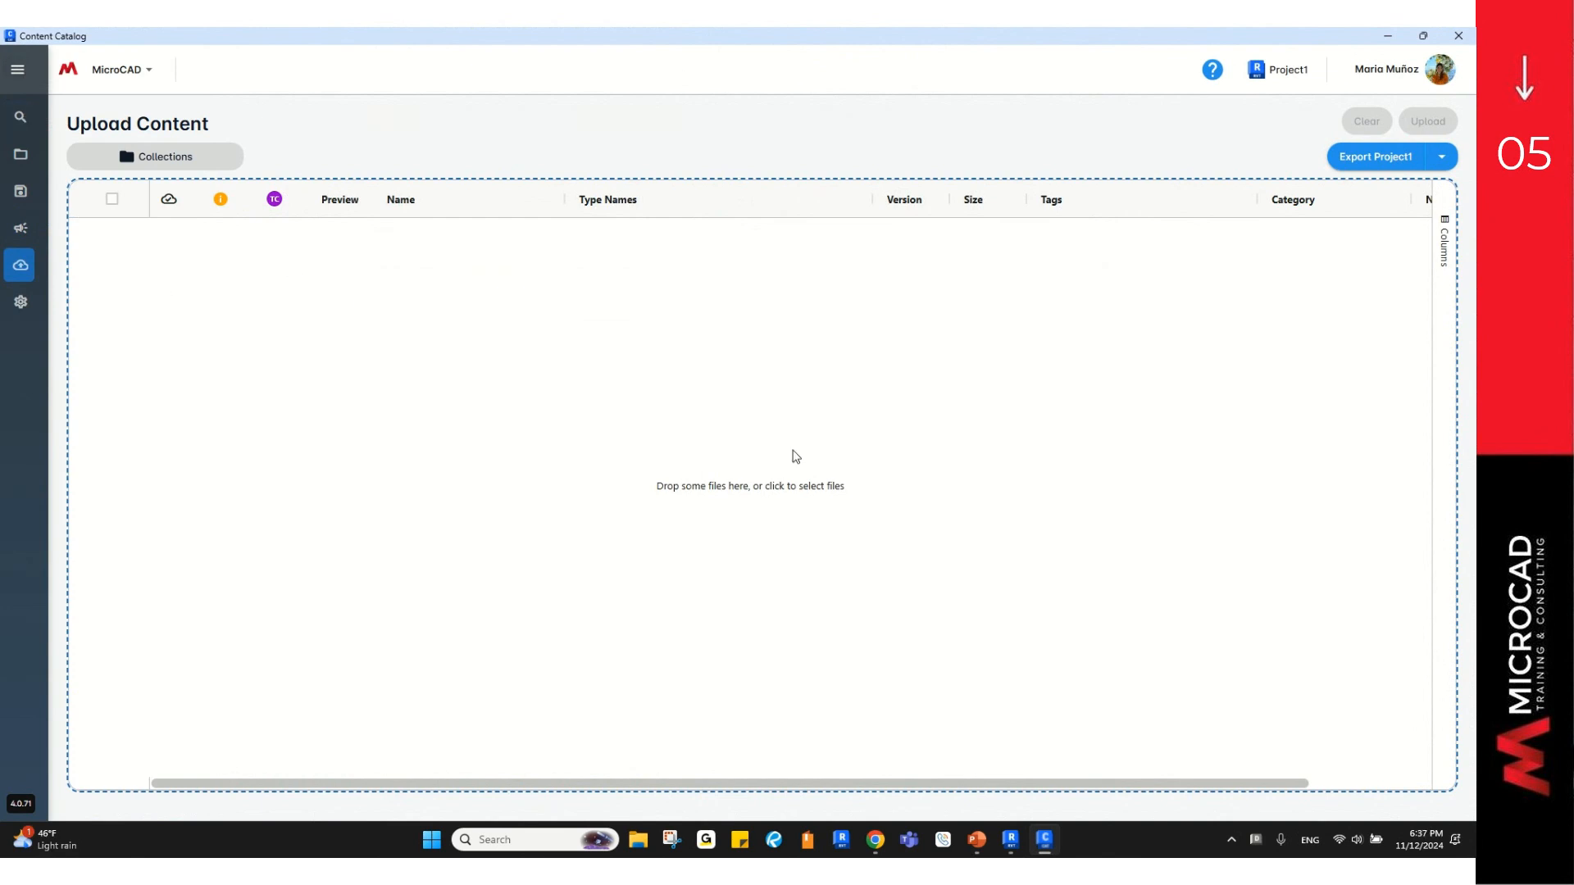
pyautogui.click(195, 158)
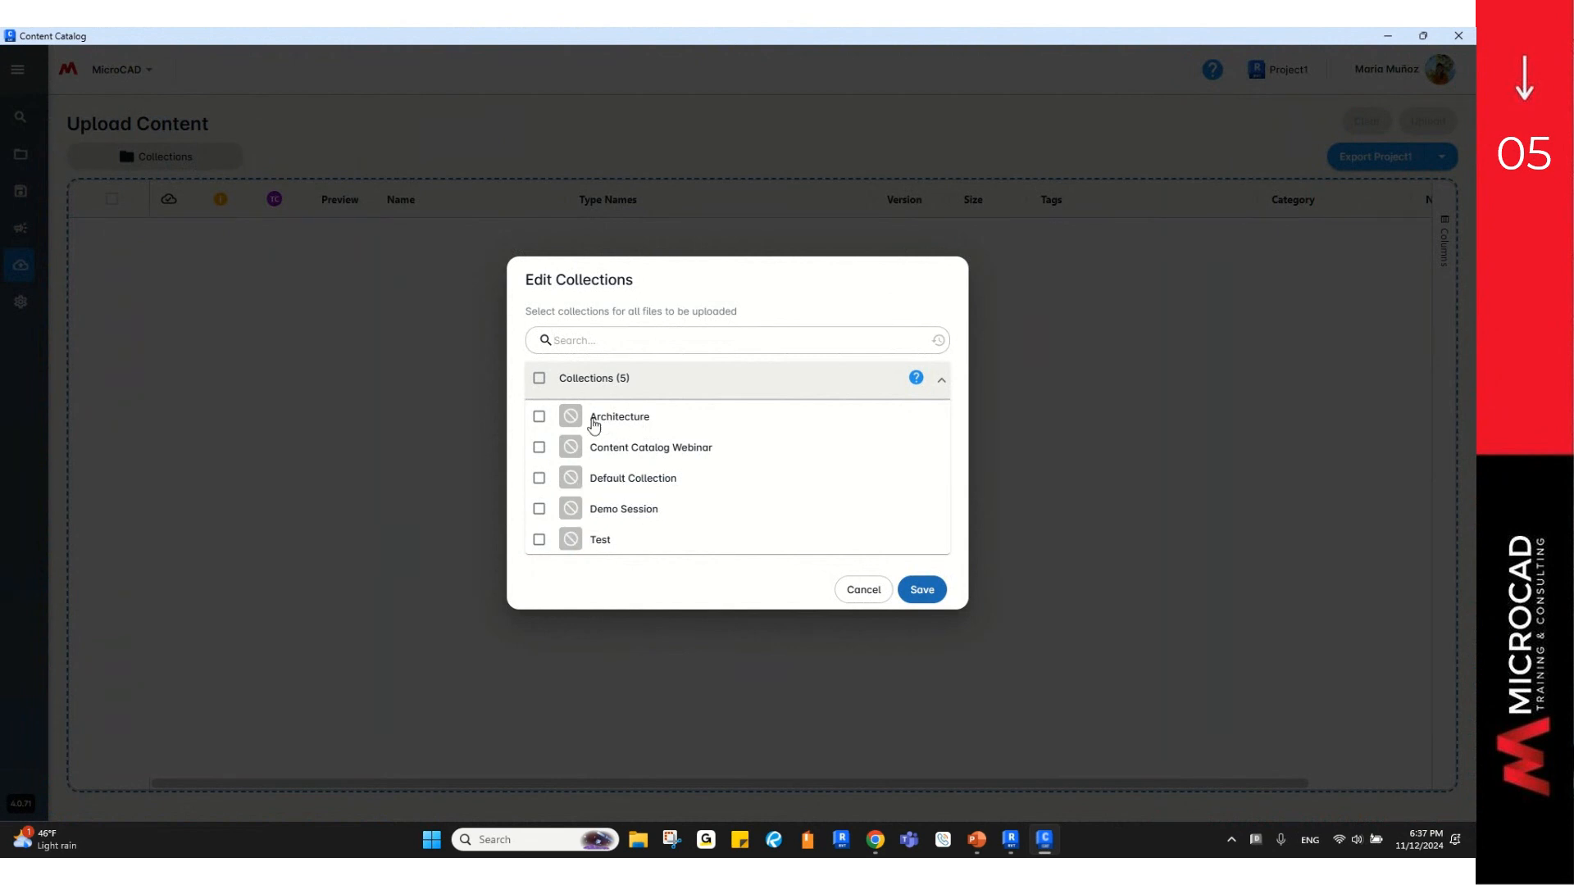
pyautogui.click(540, 449)
pyautogui.click(927, 598)
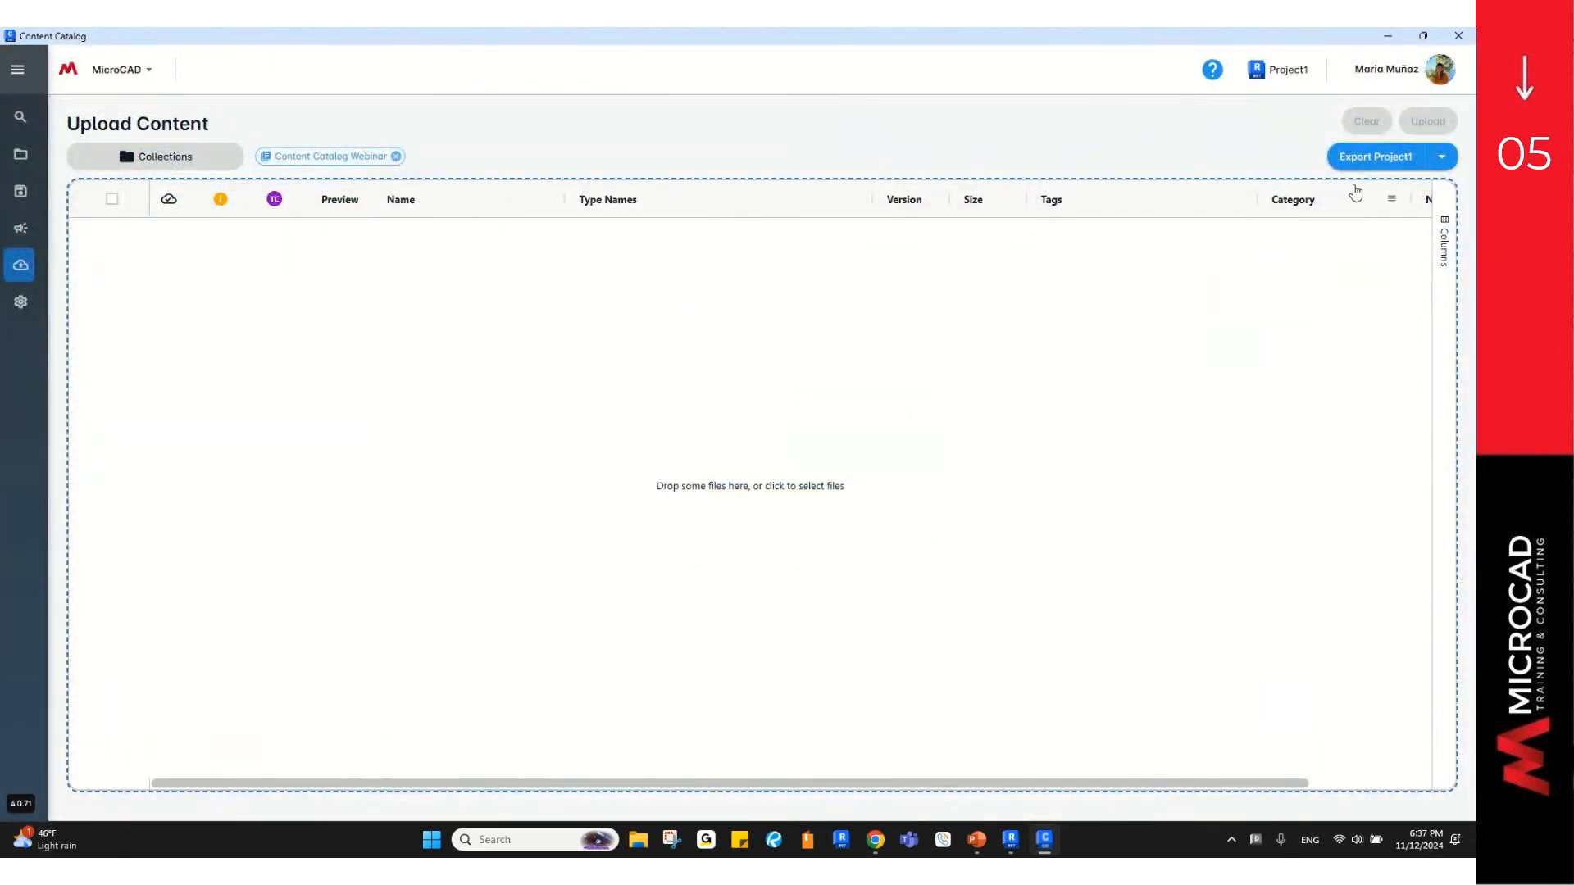
pyautogui.click(1441, 164)
pyautogui.click(1380, 163)
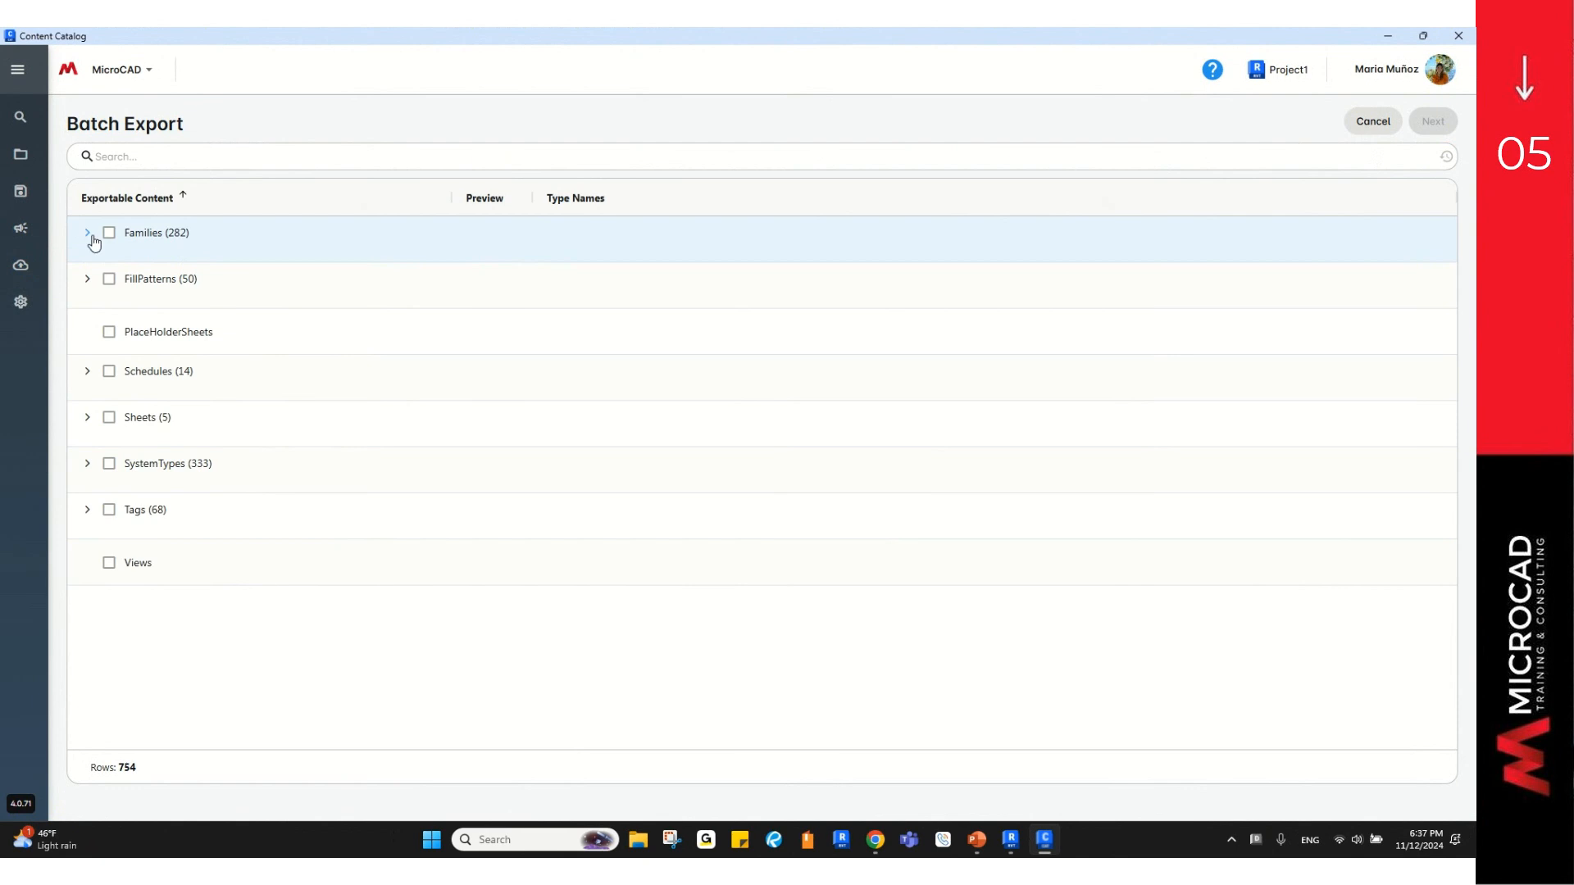
# Step: Export the Base Cabinet-Double Door Sink Unit, Counter Top and both Upper Cabinet families
pyautogui.click(88, 233)
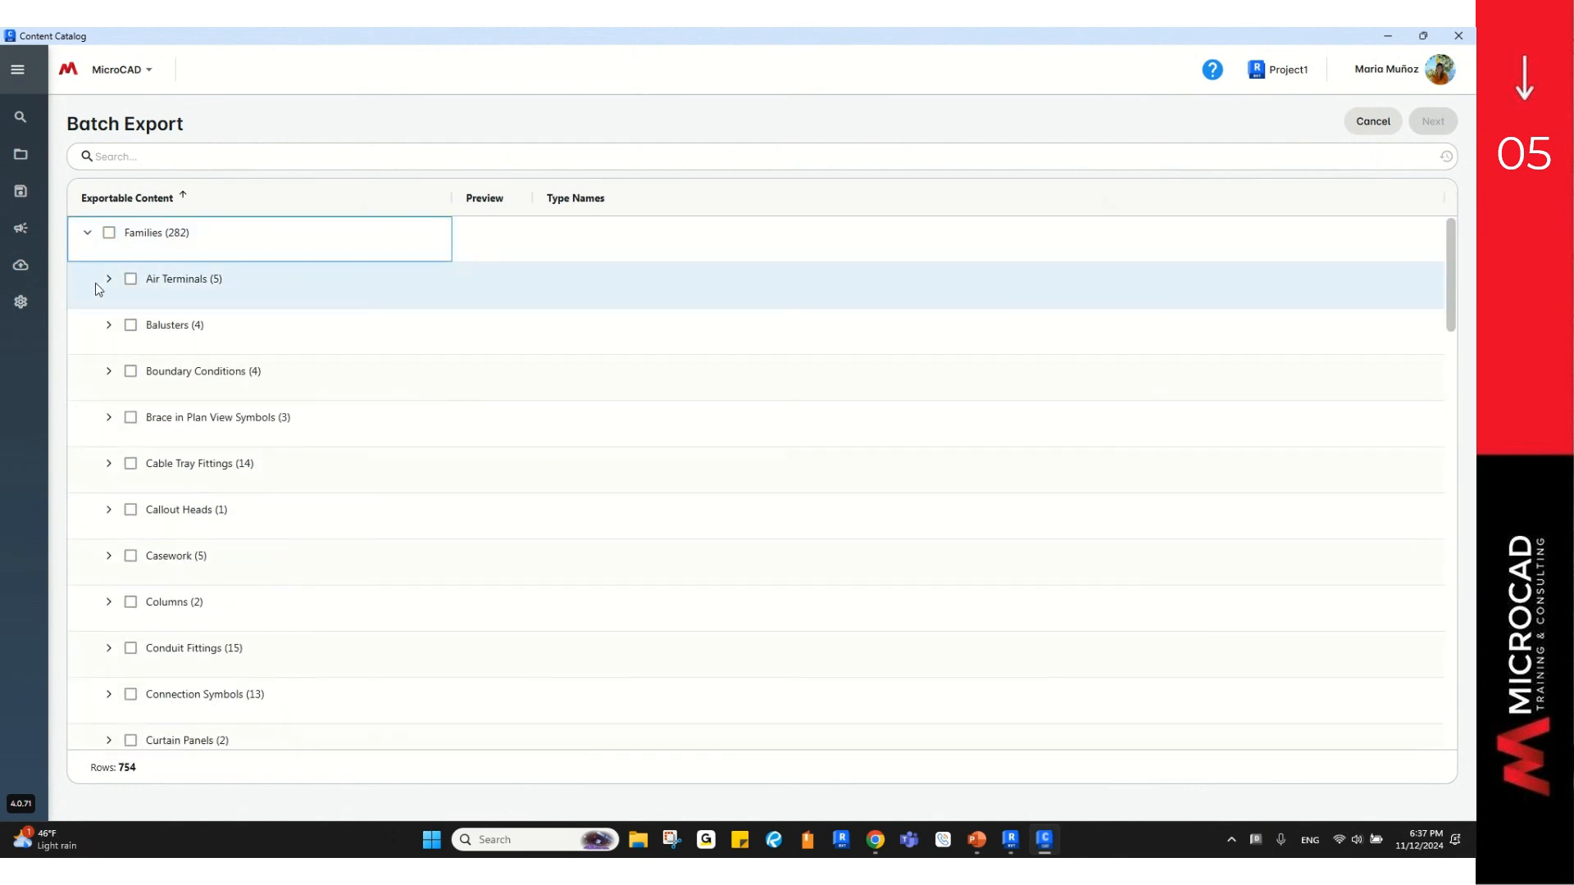
pyautogui.click(110, 556)
pyautogui.scroll(-2, 167, 528)
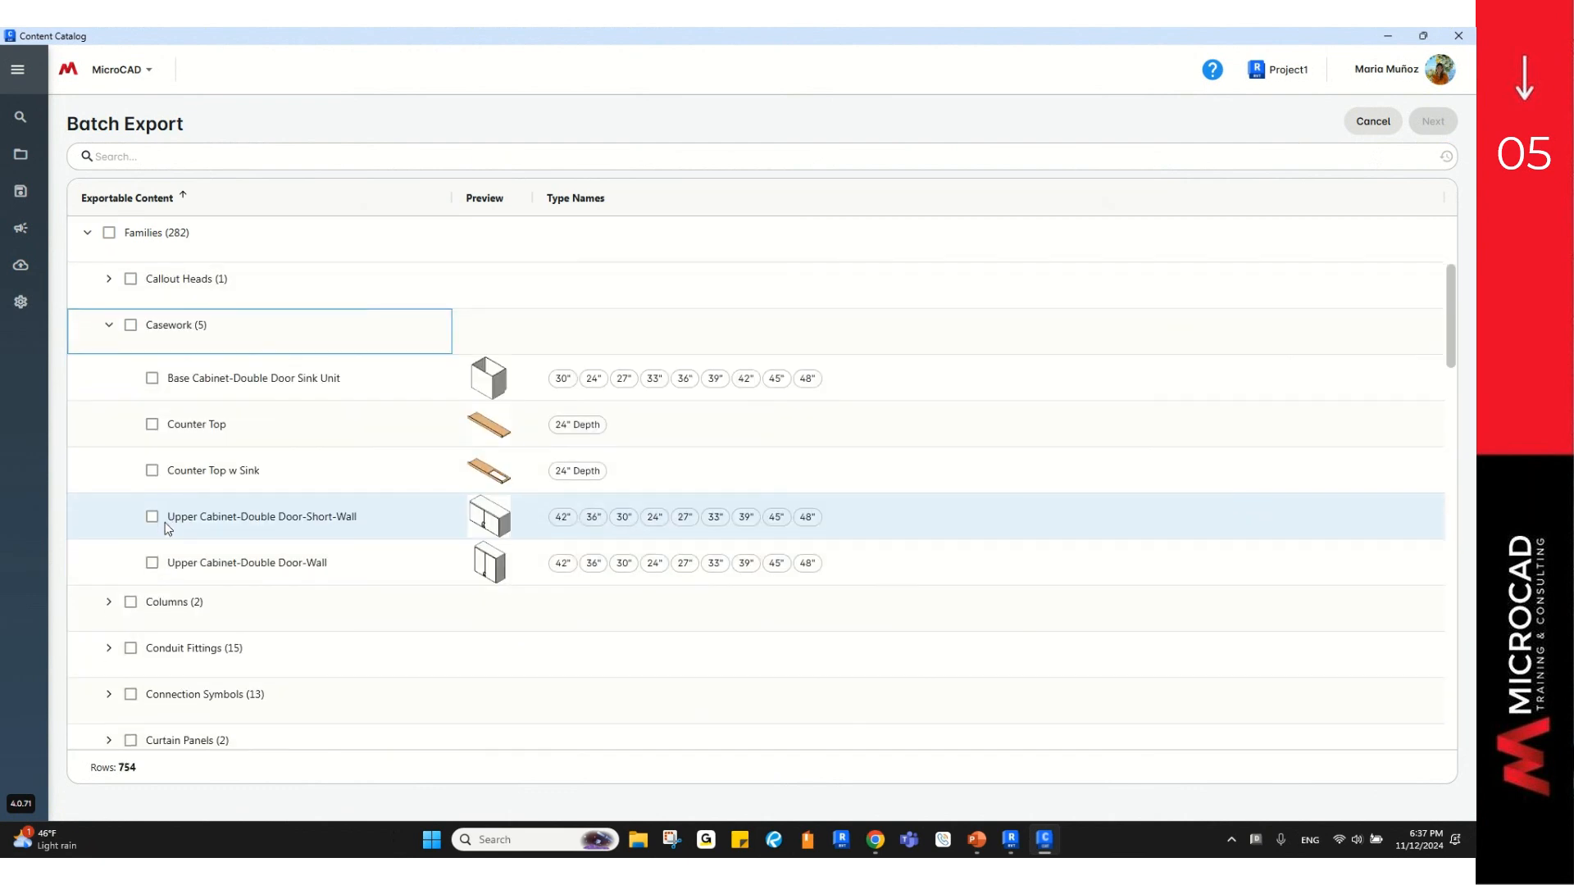
pyautogui.click(152, 563)
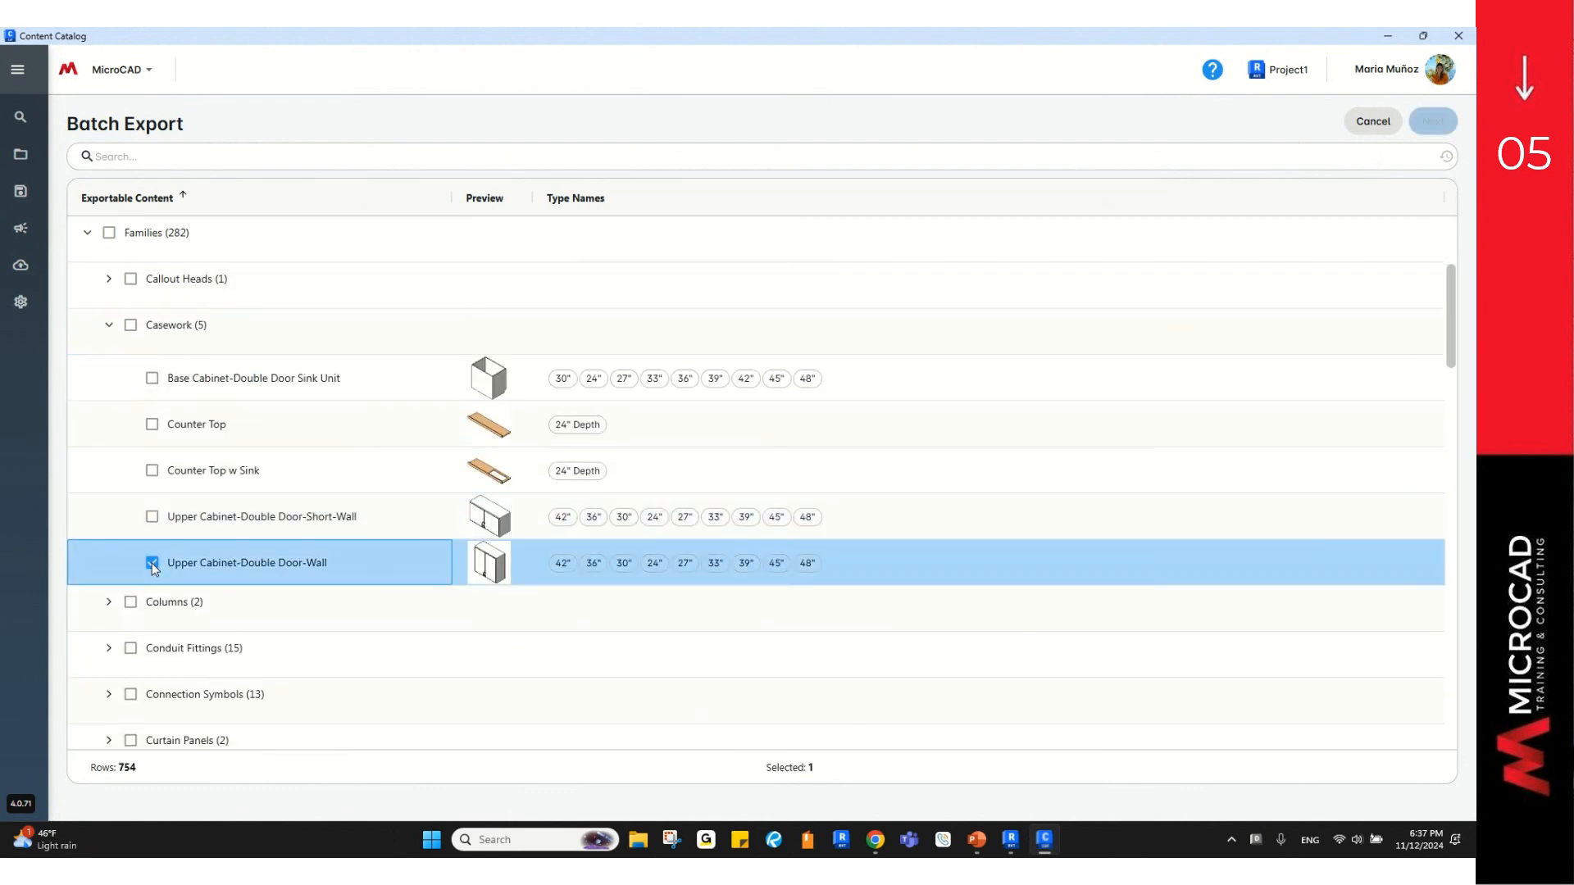
pyautogui.click(151, 517)
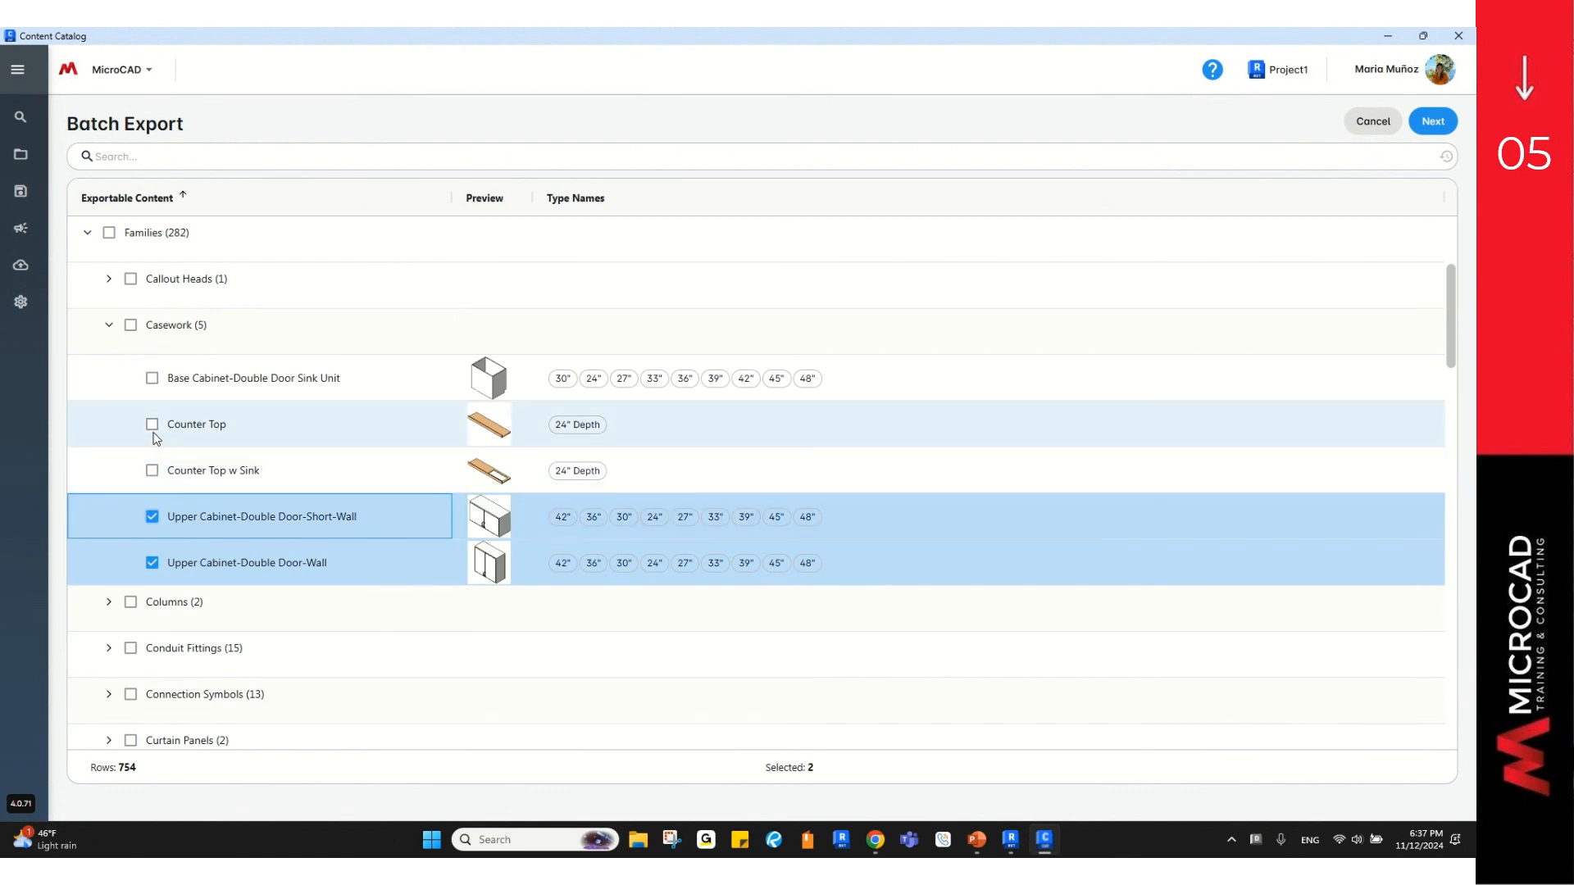
pyautogui.click(153, 424)
pyautogui.click(152, 379)
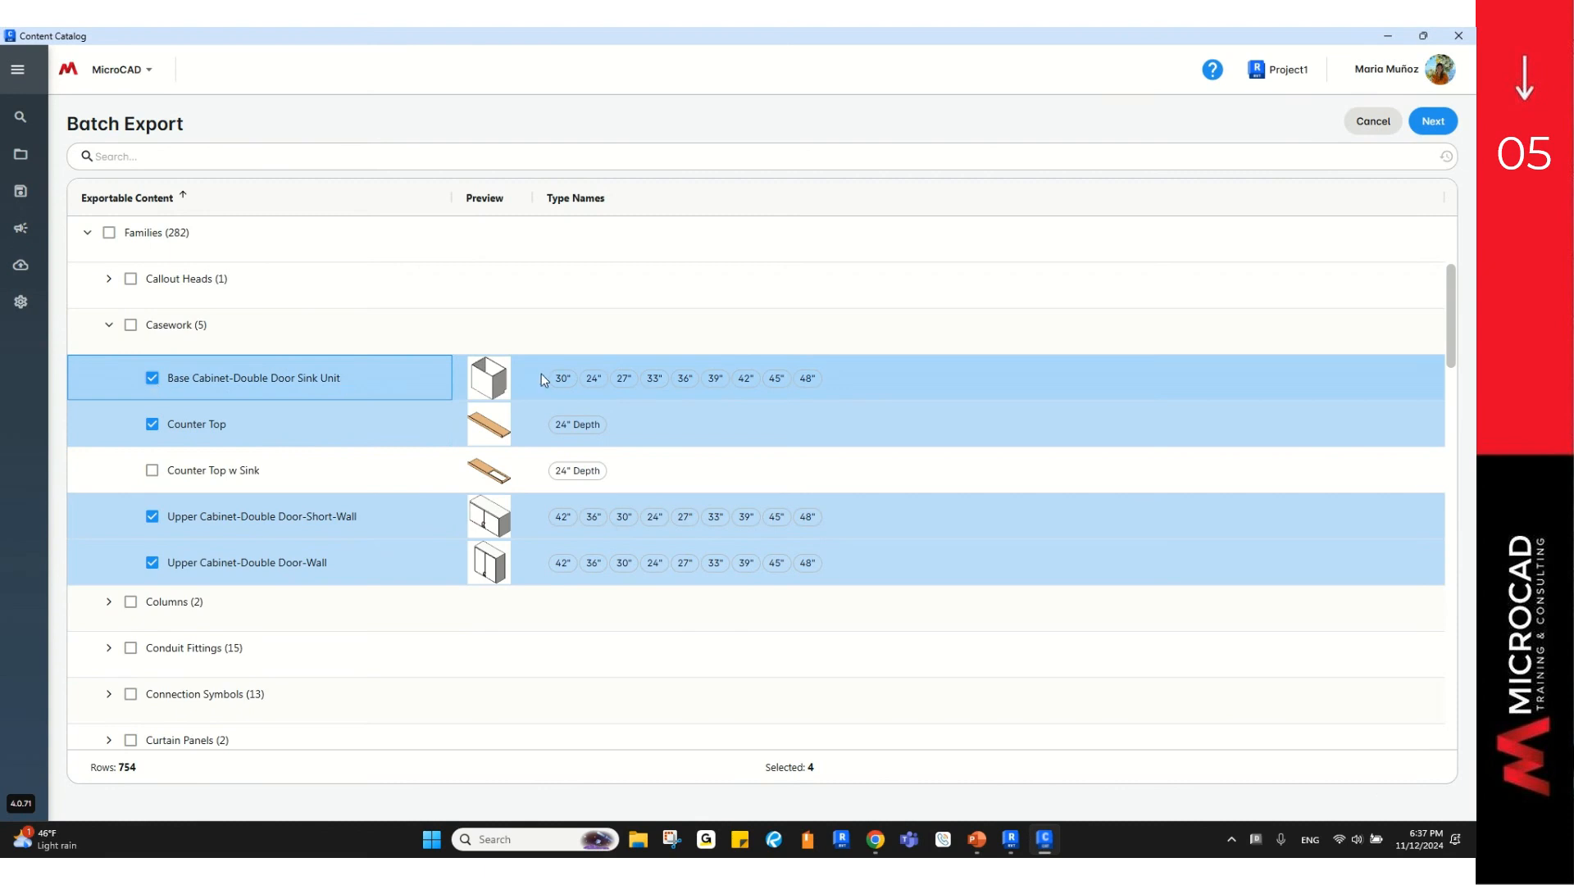
pyautogui.click(1435, 122)
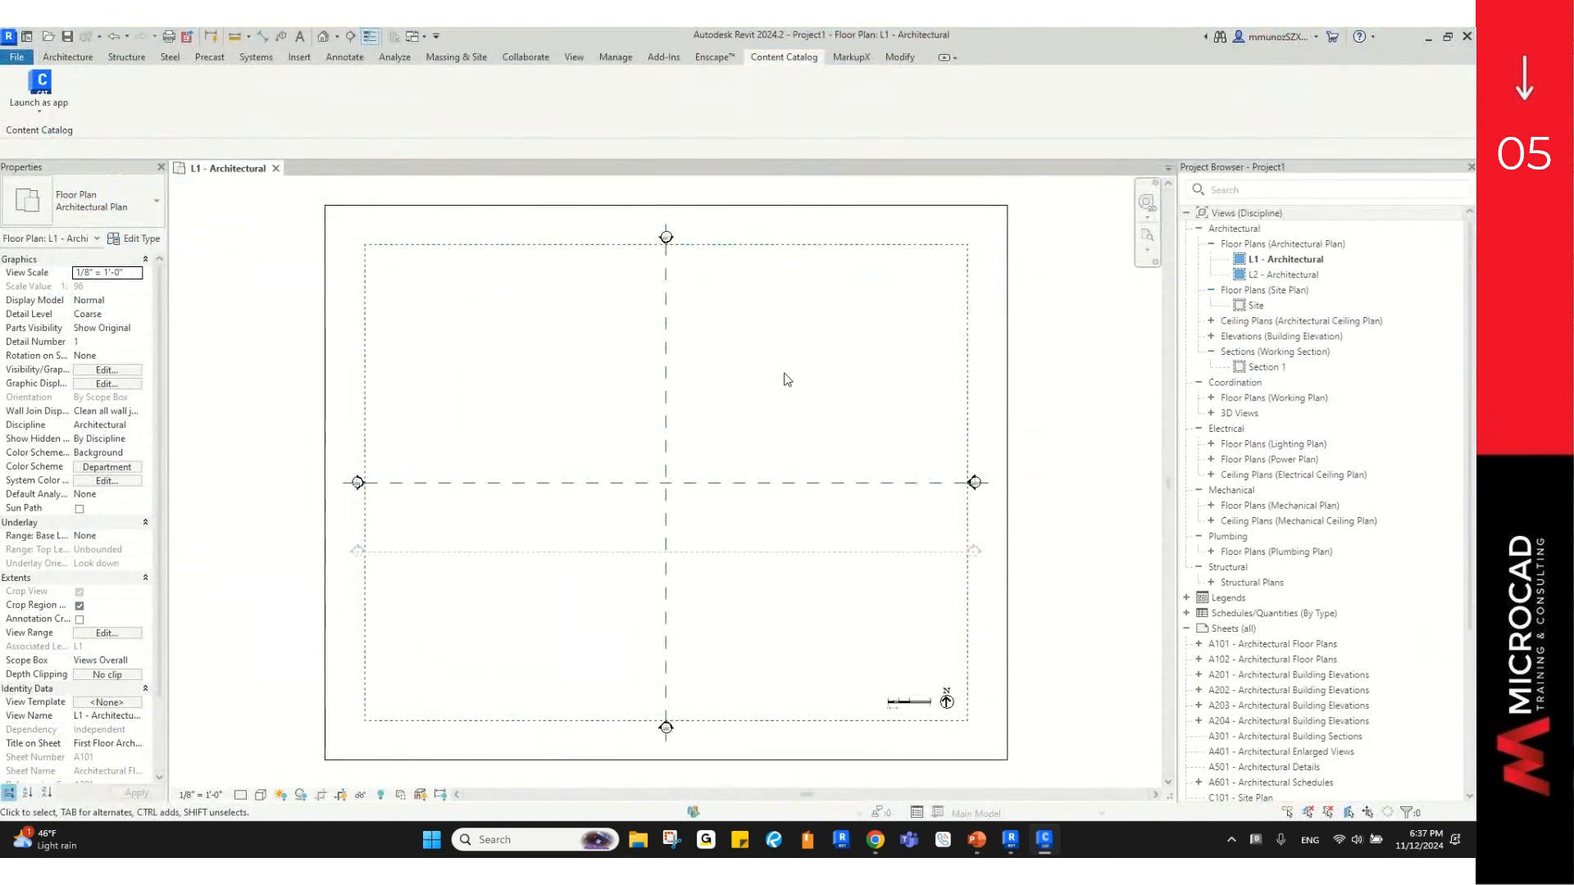
# Step: Select all four exported Revit Loadable Family (.RFA) files and upload them
pyautogui.click(1045, 839)
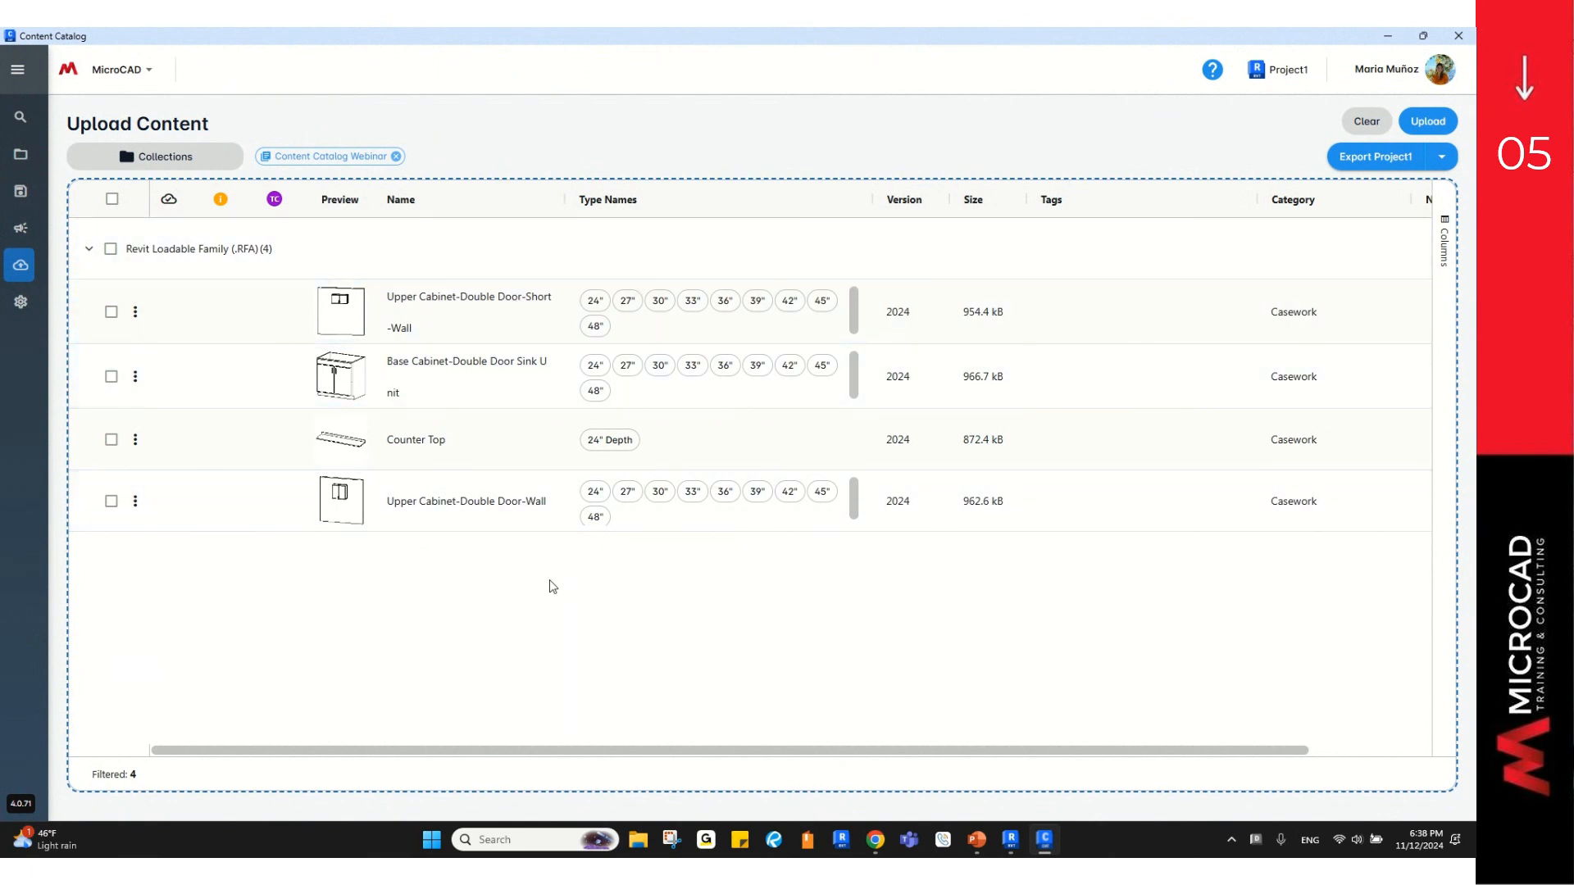
pyautogui.click(110, 249)
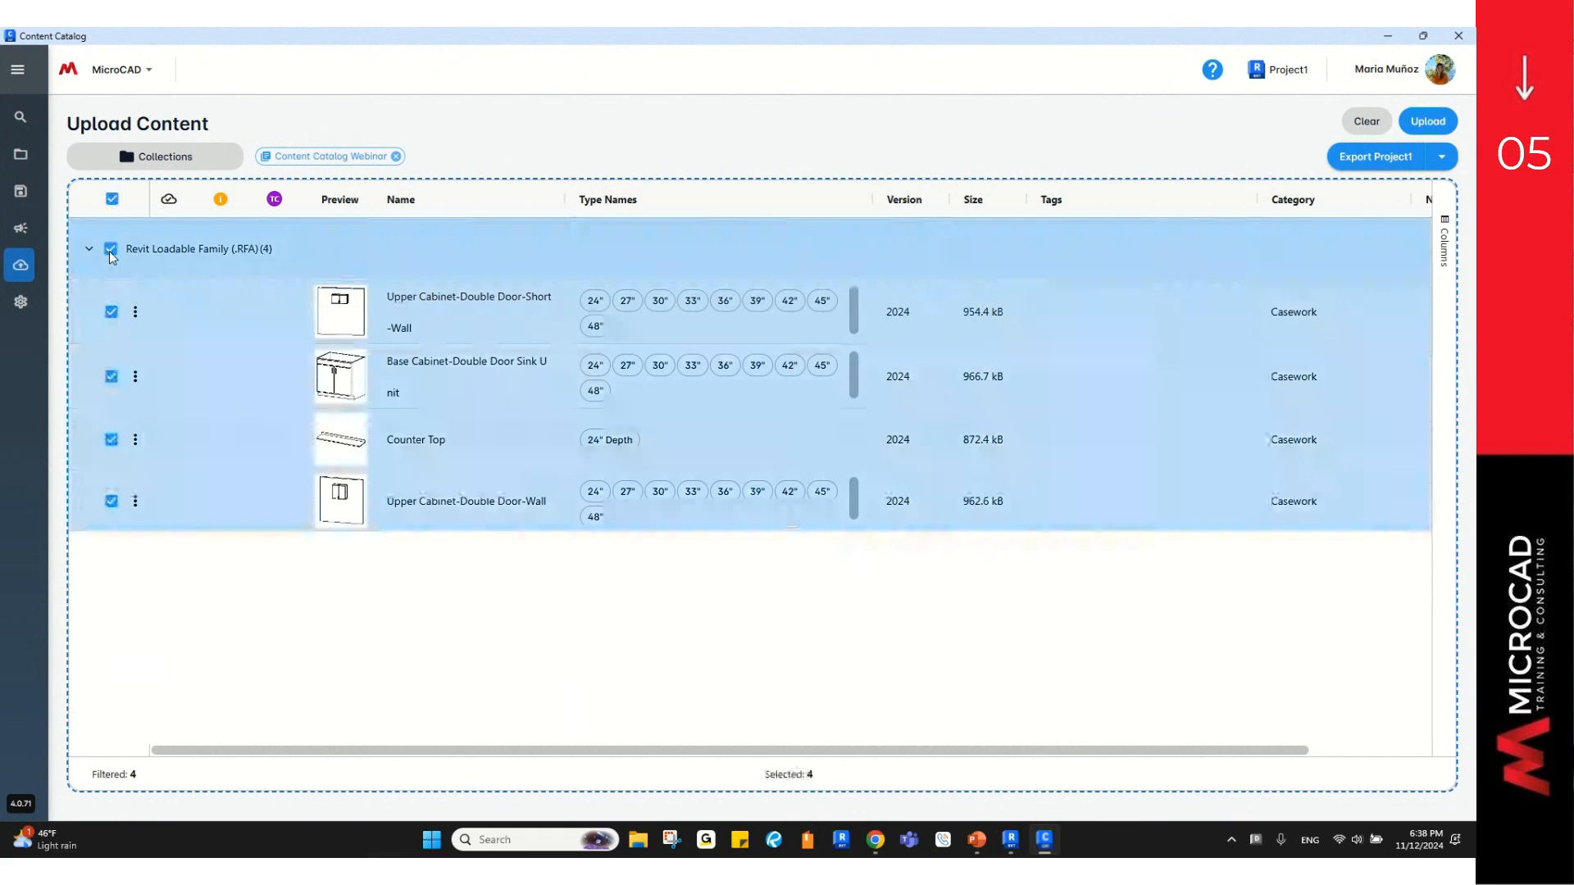
pyautogui.click(1443, 128)
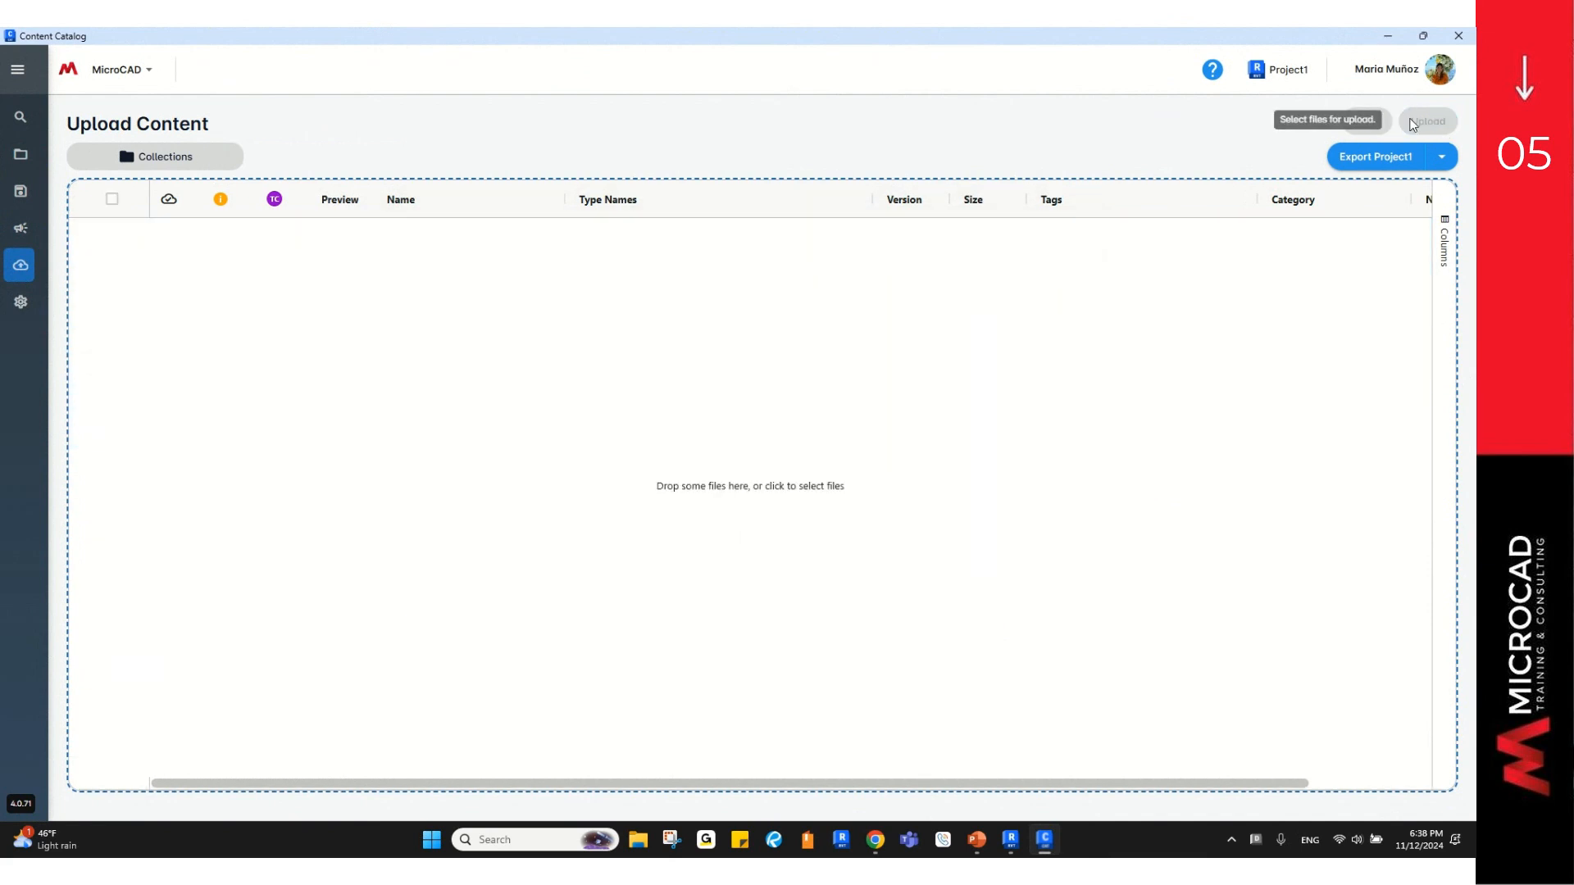
# Step: Browse to the Casework group inside the Content Catalog Webinar collection
pyautogui.click(18, 164)
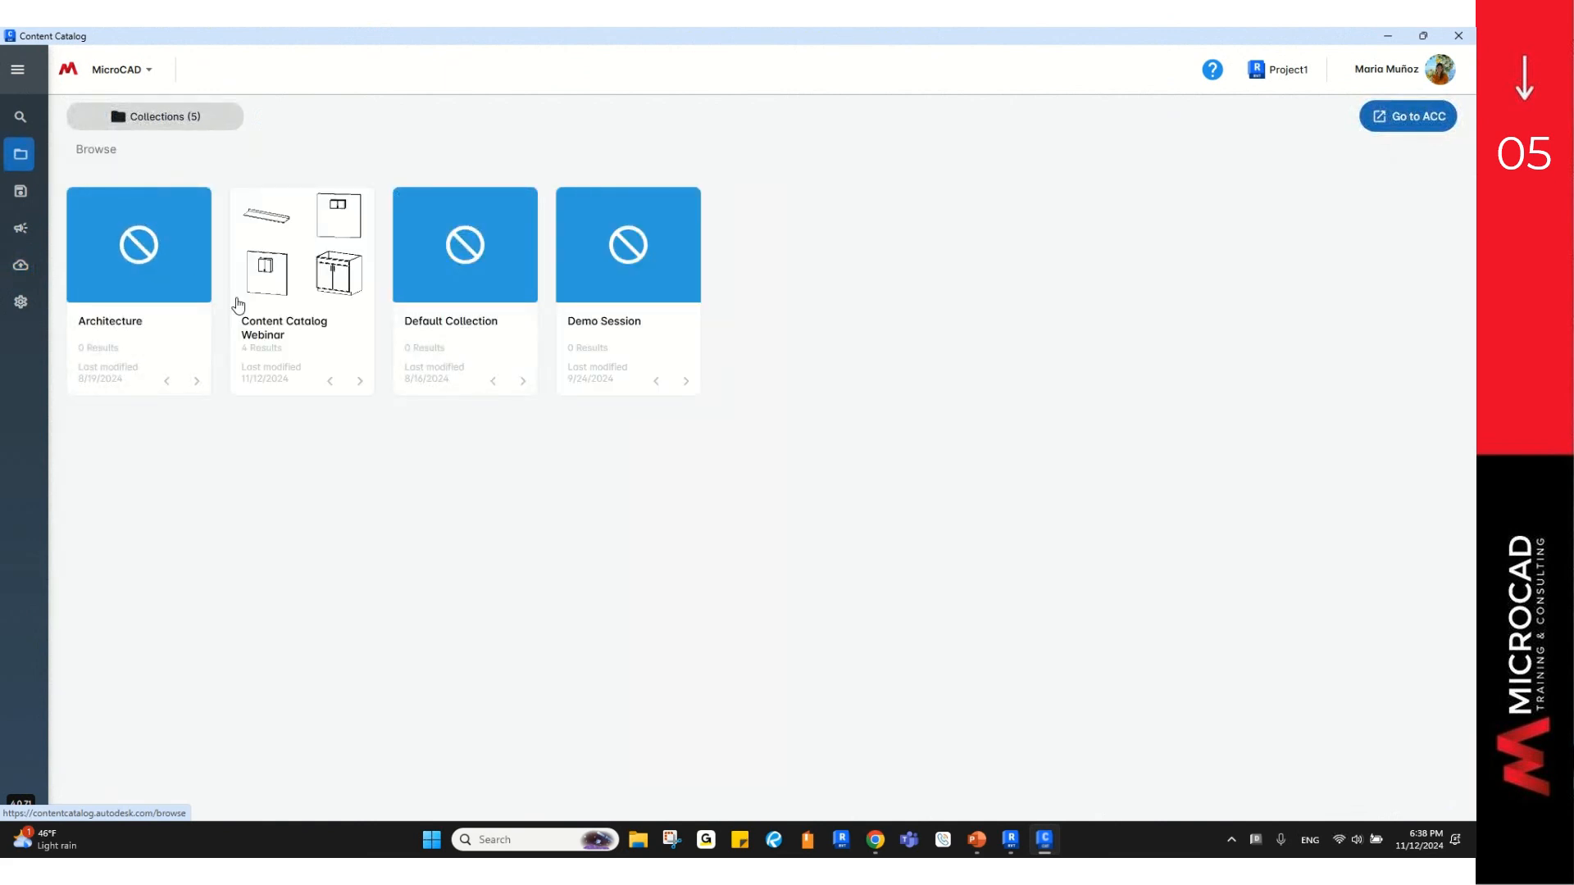
pyautogui.click(299, 339)
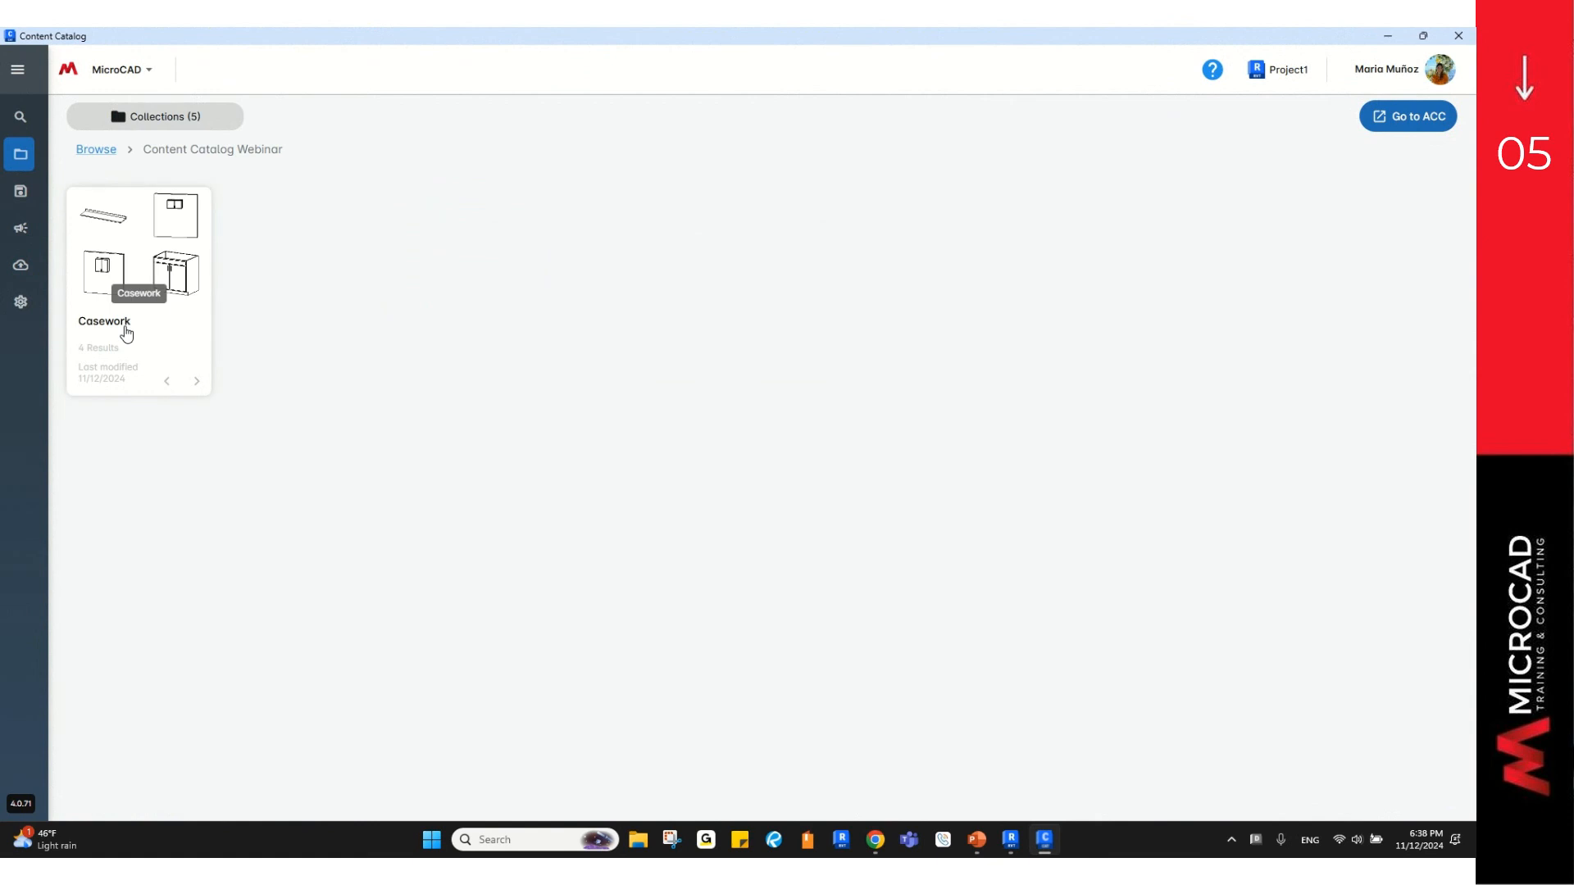
pyautogui.click(138, 327)
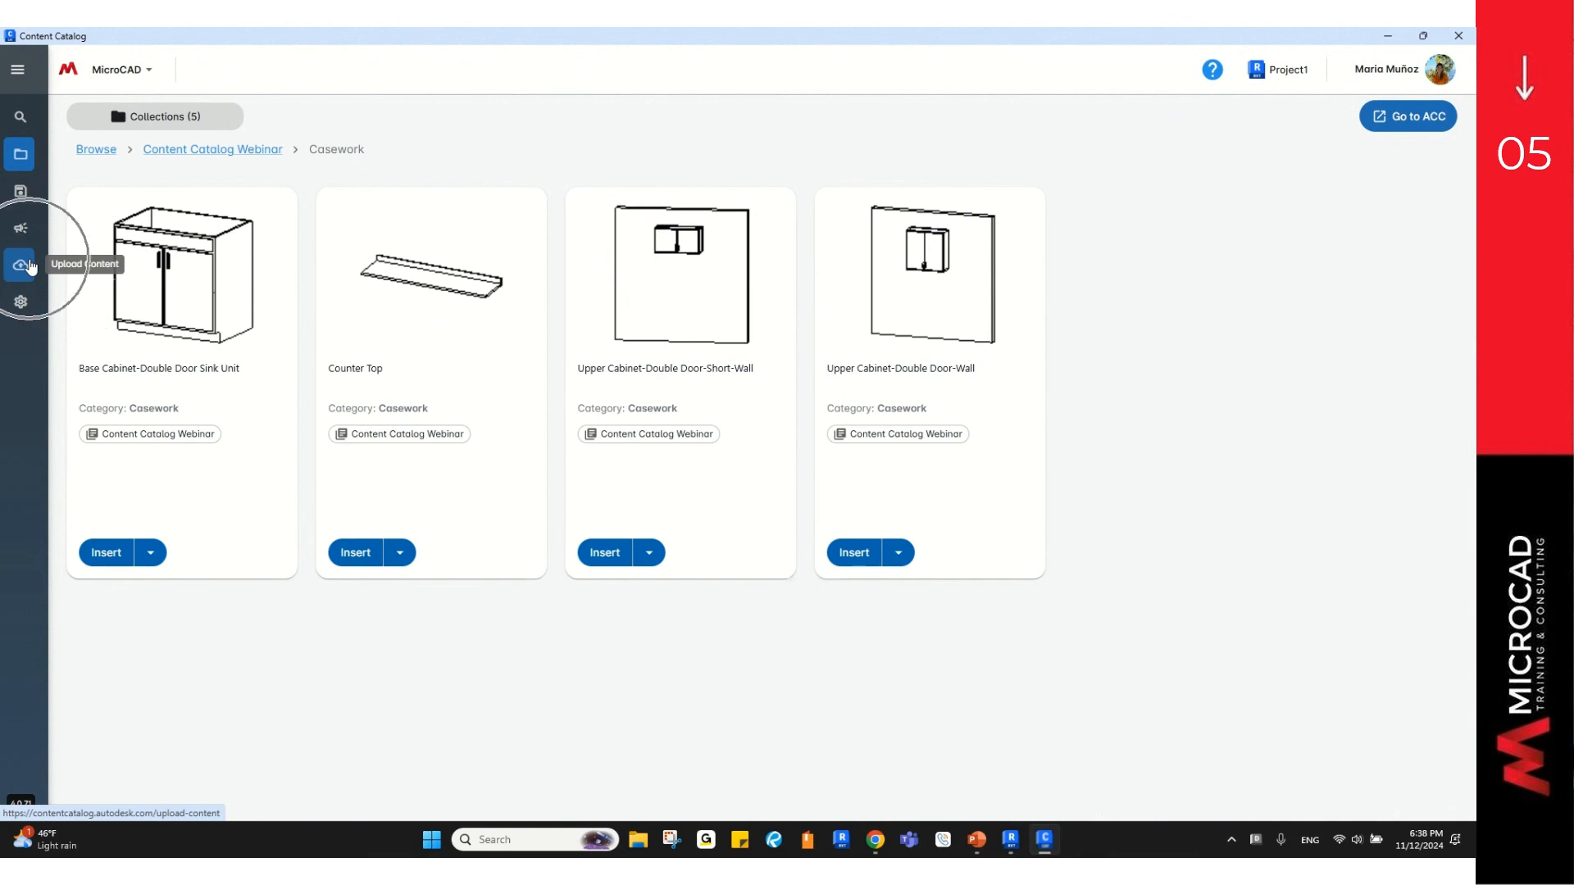
# Step: Check the upload page's file picker, then reopen the webinar collection's Casework group
pyautogui.click(31, 265)
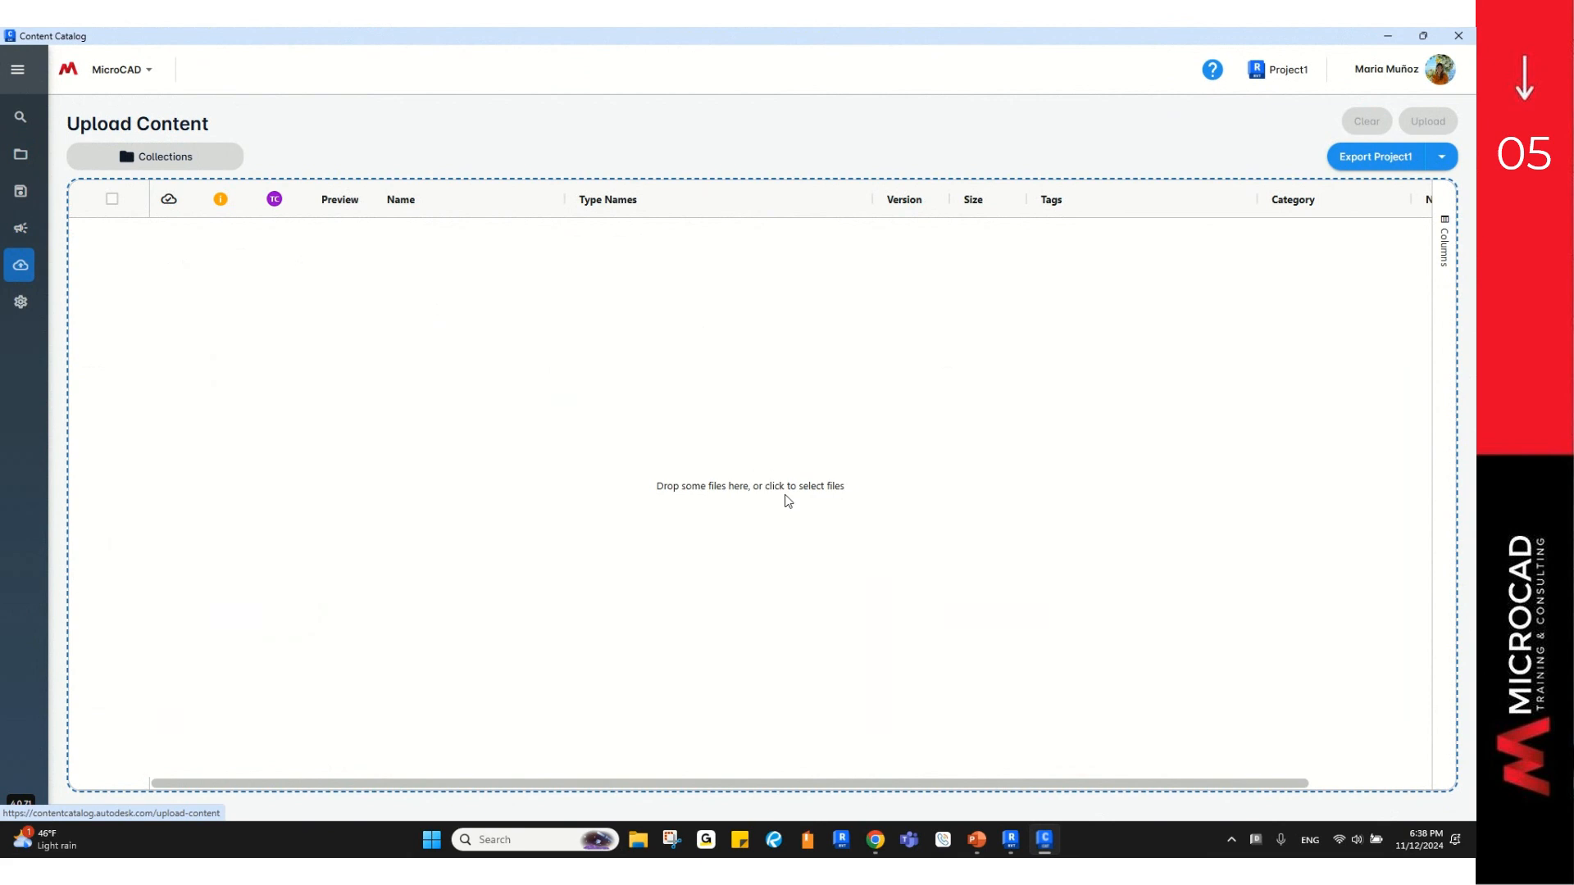
pyautogui.click(704, 495)
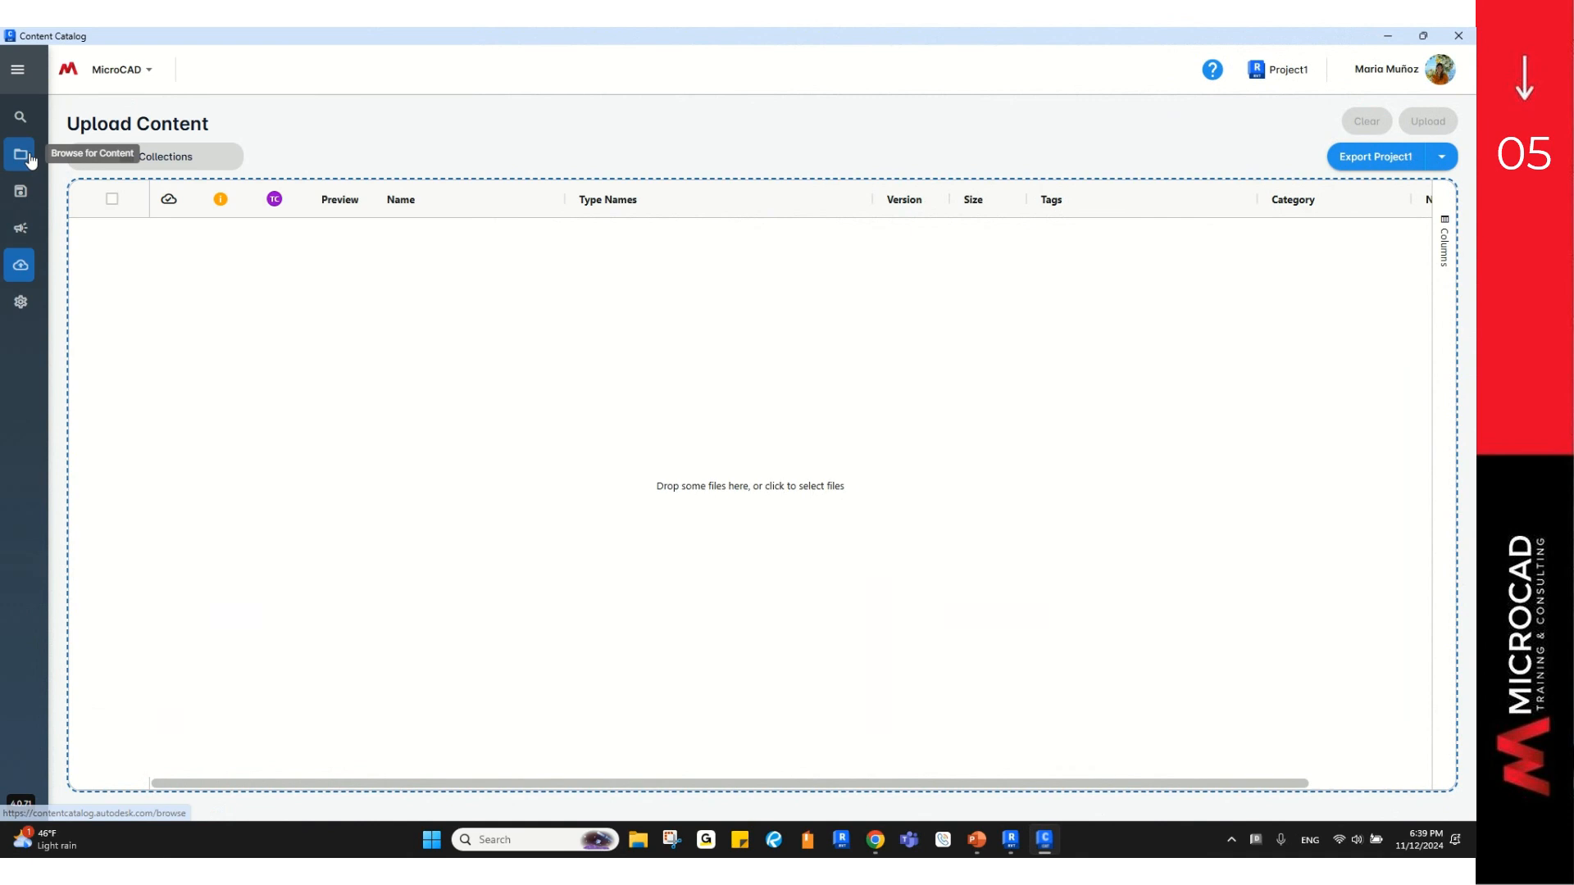
pyautogui.click(20, 154)
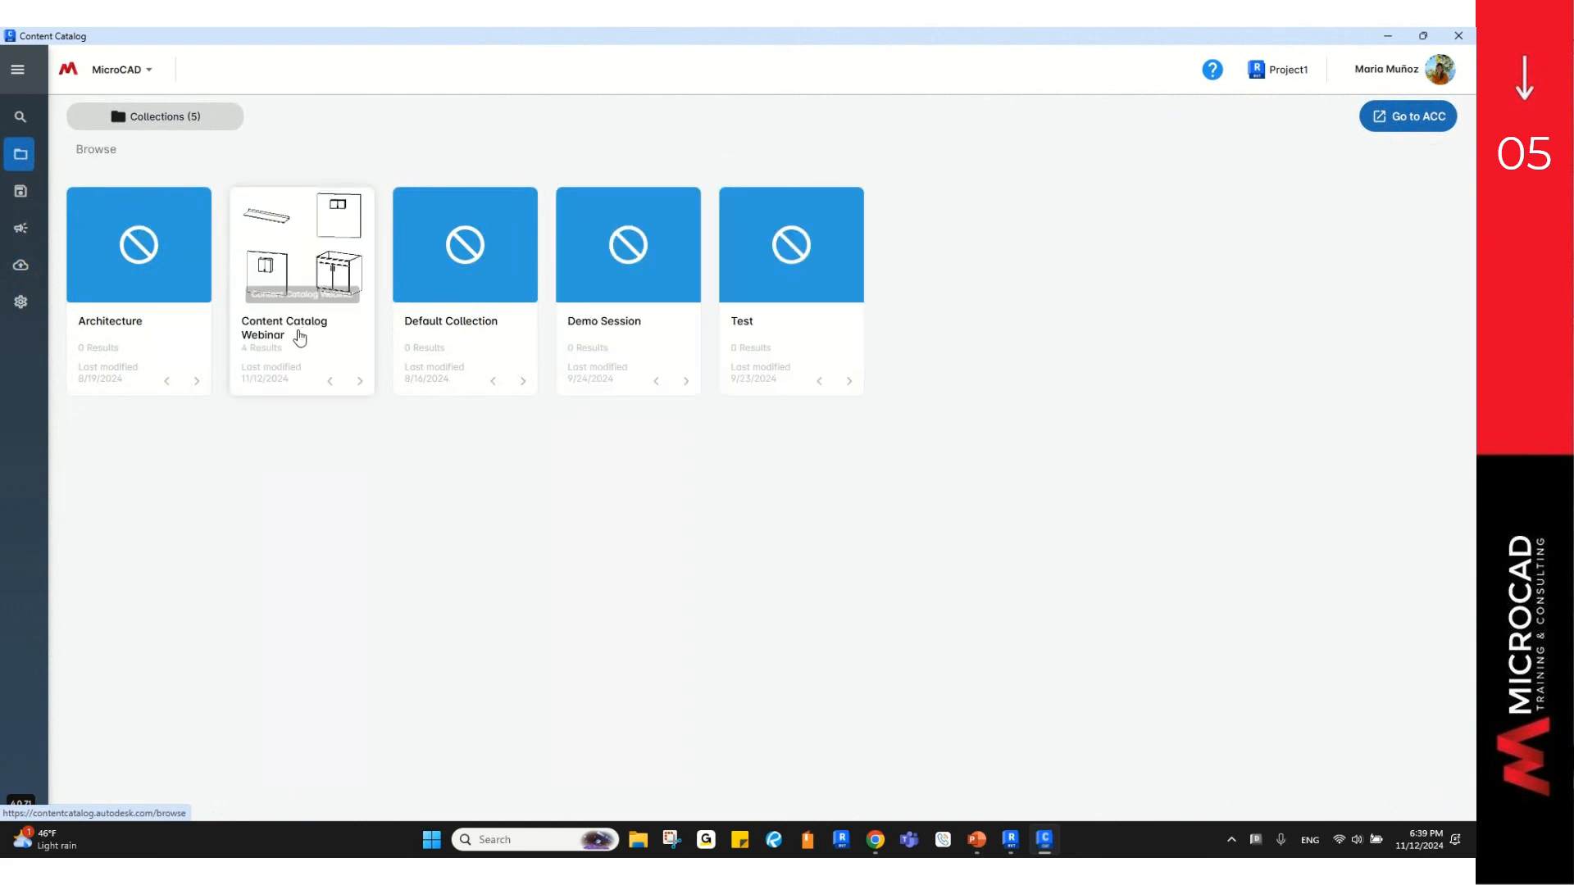
pyautogui.click(297, 332)
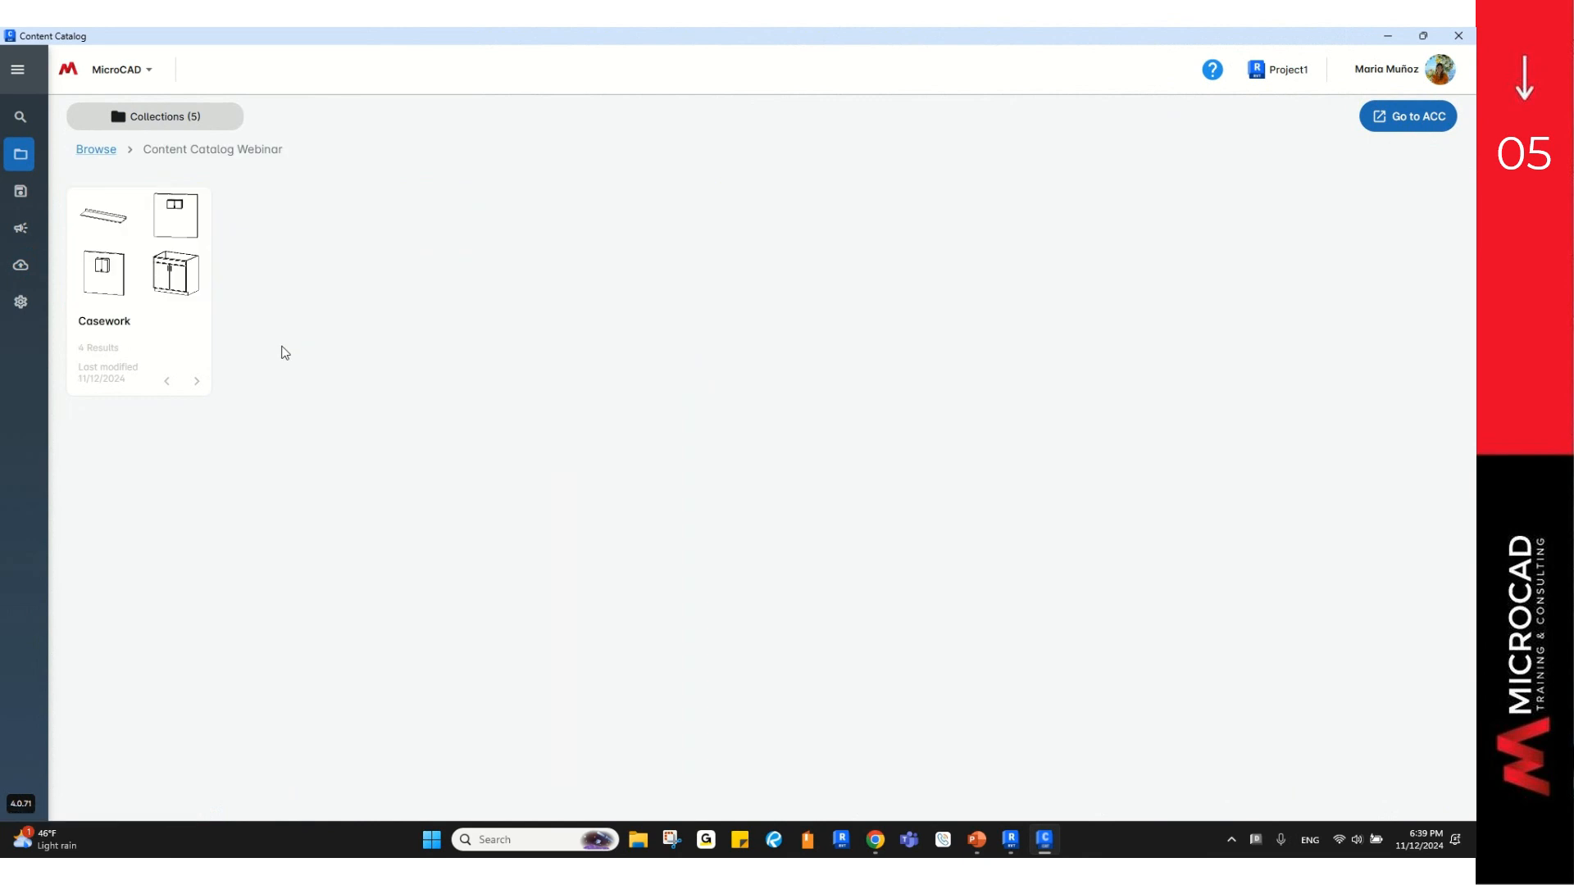
pyautogui.click(115, 327)
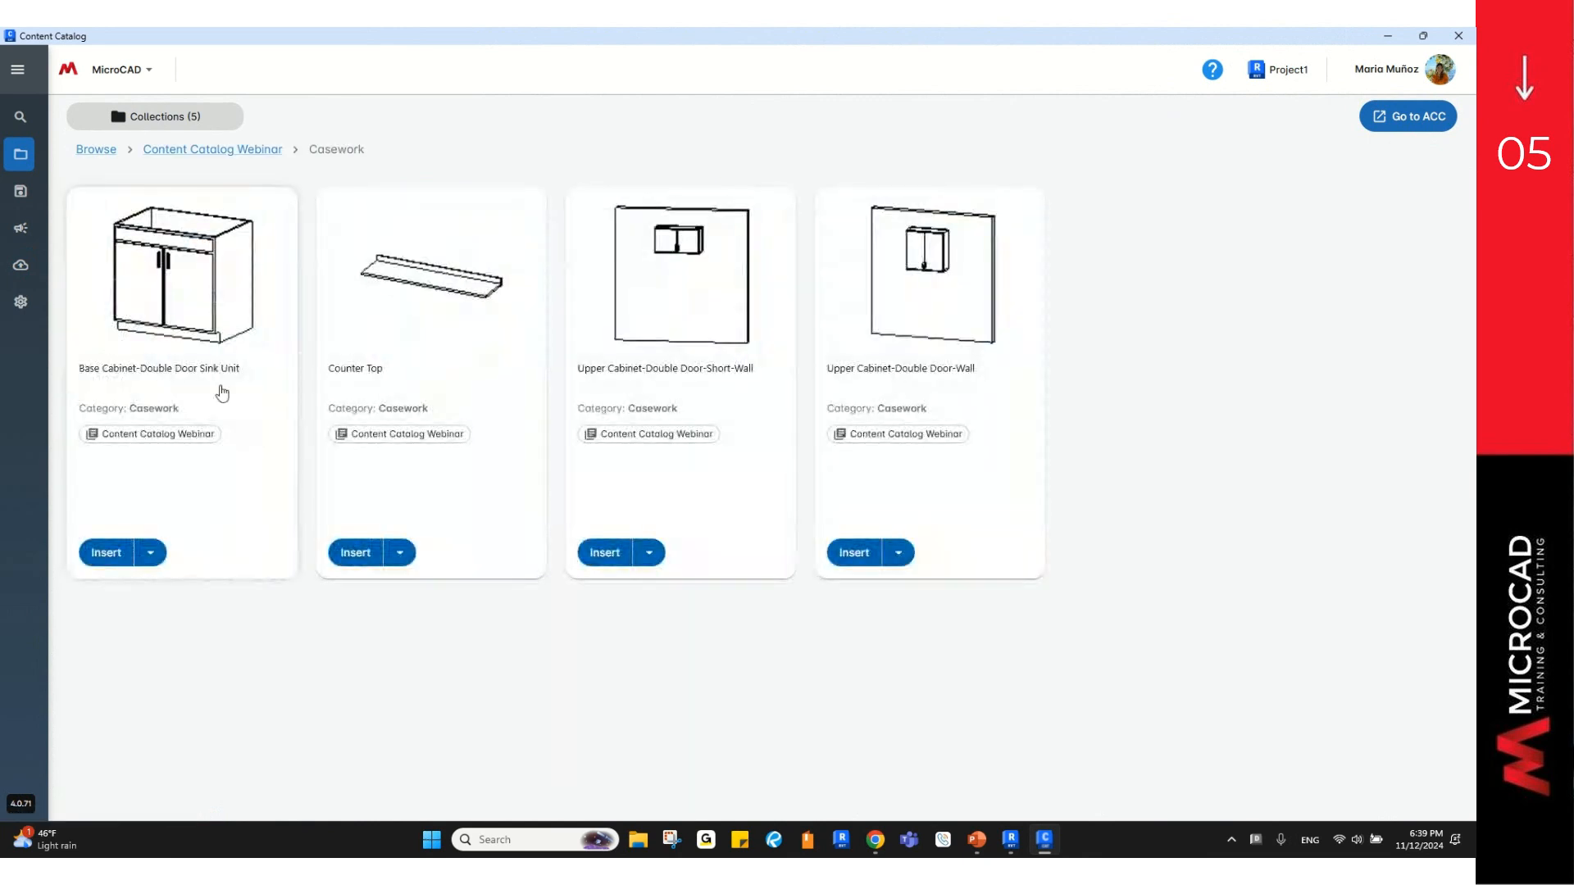
# Step: Open the Base Cabinet-Double Door Sink Unit details and review its 24" to 48" size groups
pyautogui.click(213, 322)
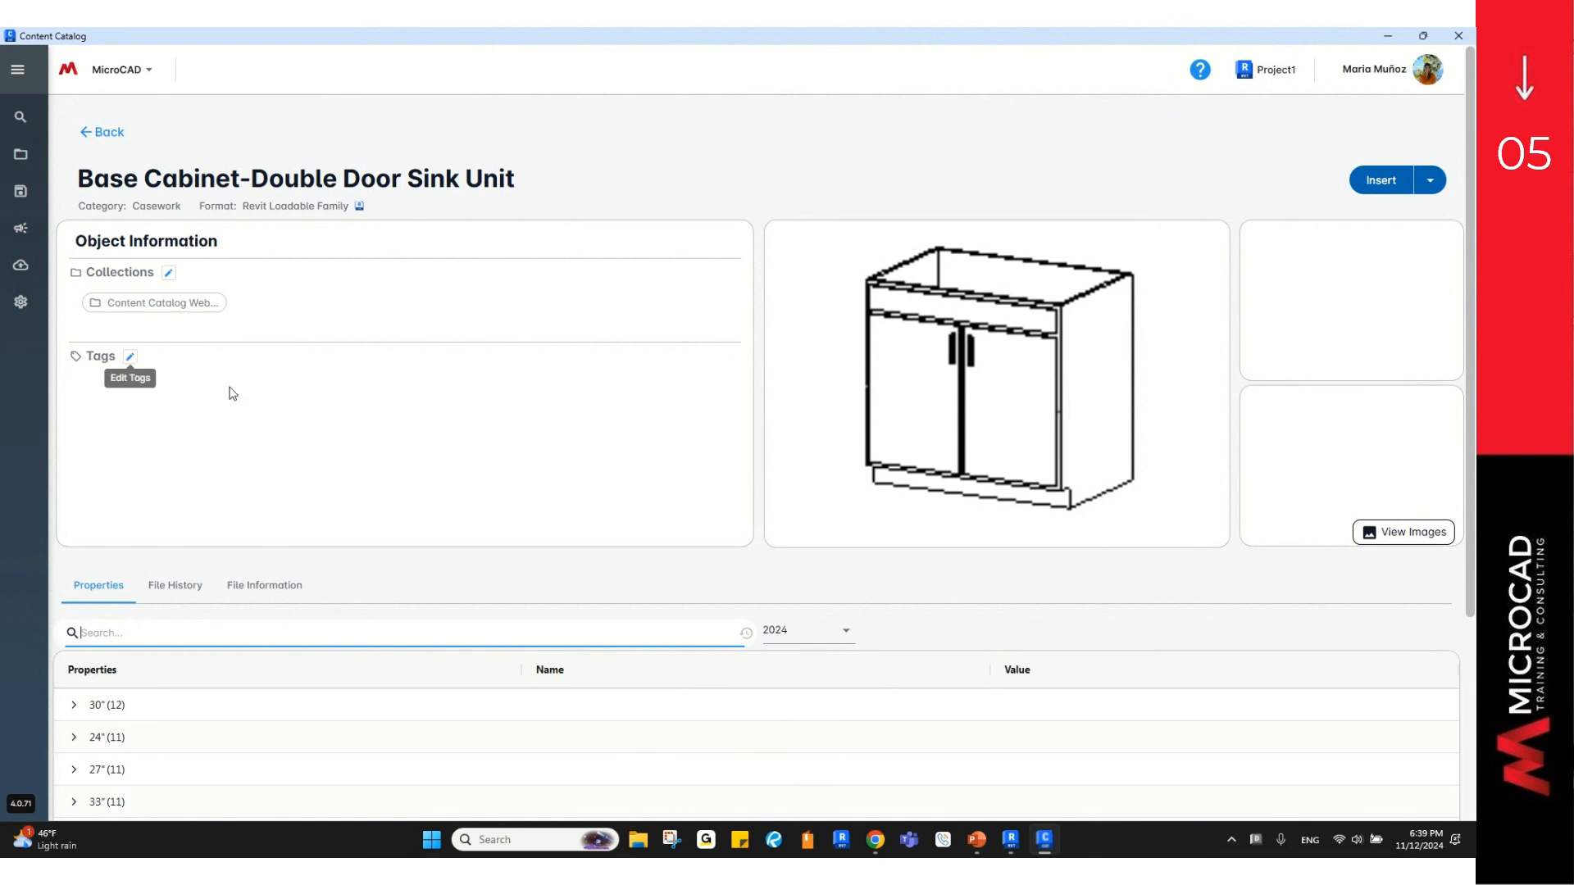
pyautogui.scroll(-3, 241, 390)
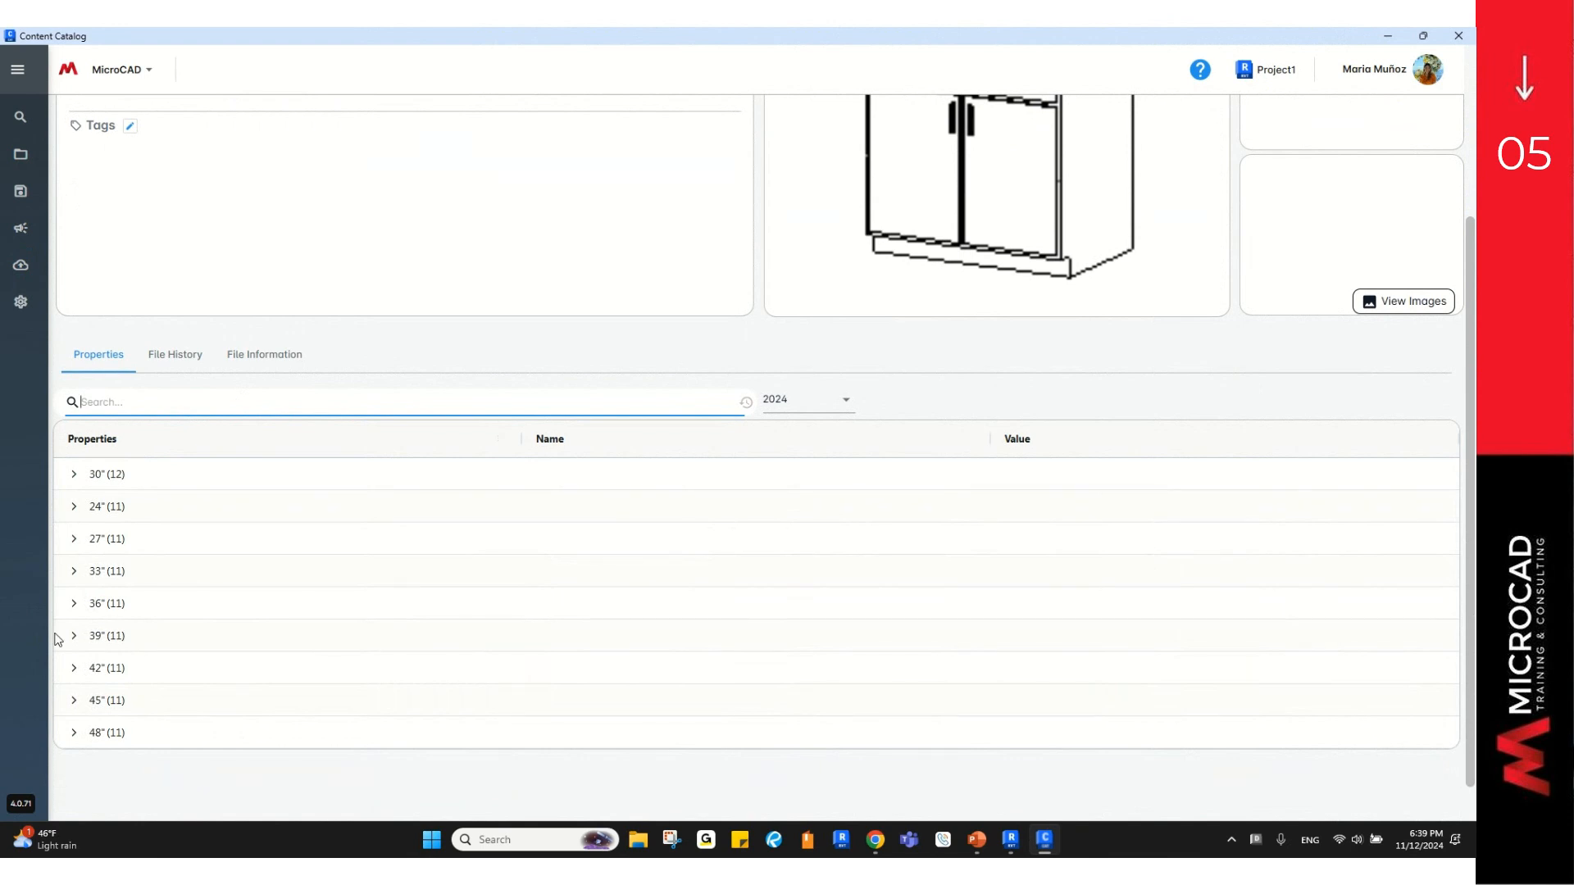
# Step: Review the sink unit's file history and Revit 2024/2025 versions, then its 966.7 kB file info
pyautogui.click(165, 358)
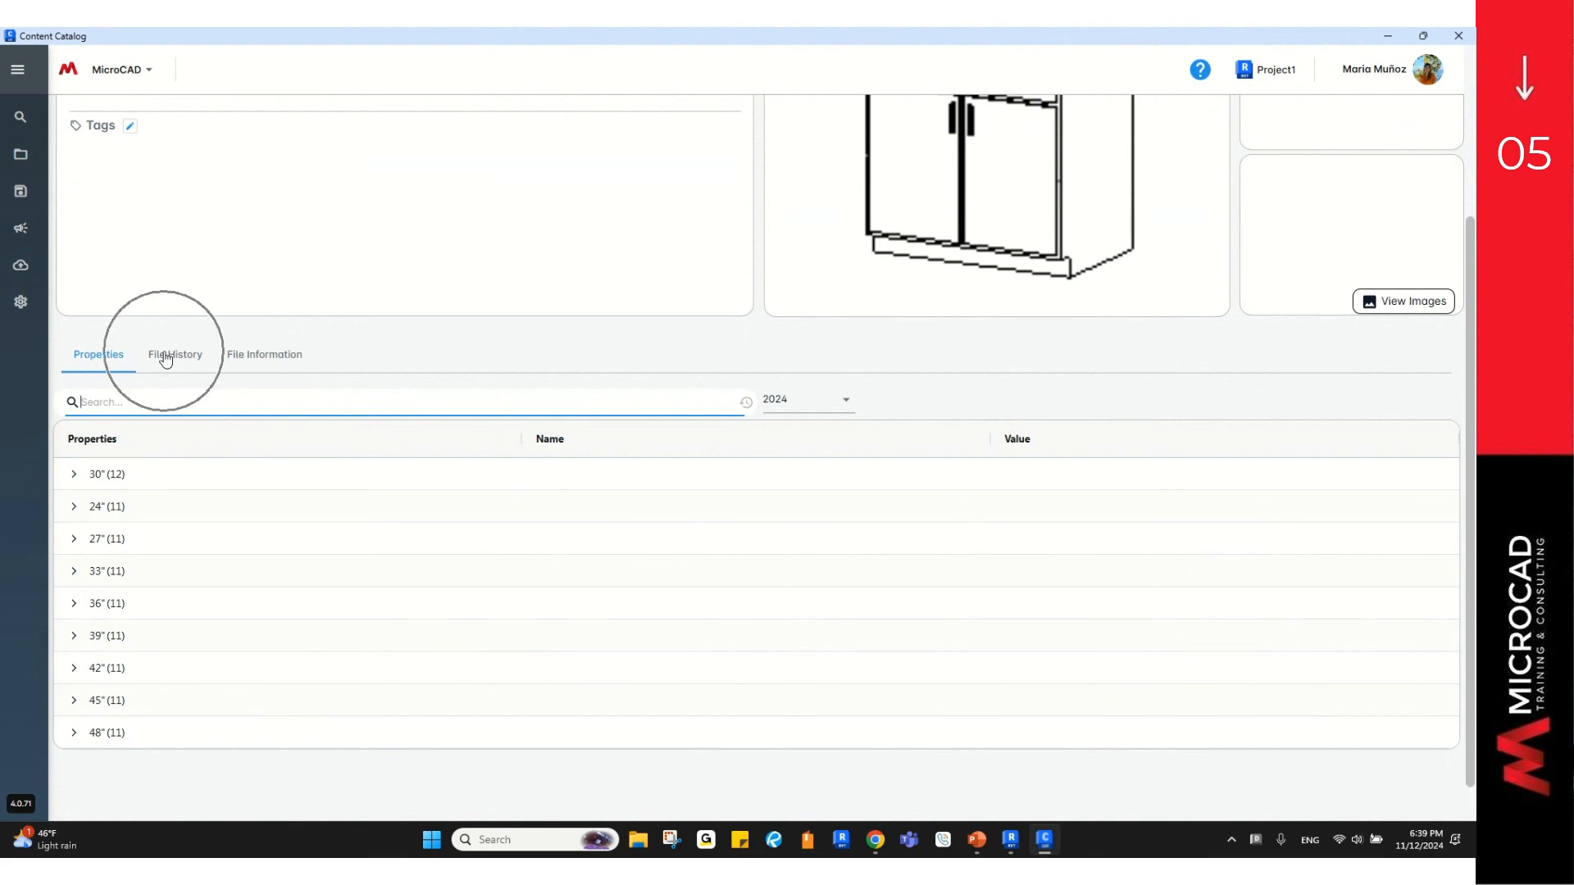
pyautogui.scroll(-2, 267, 520)
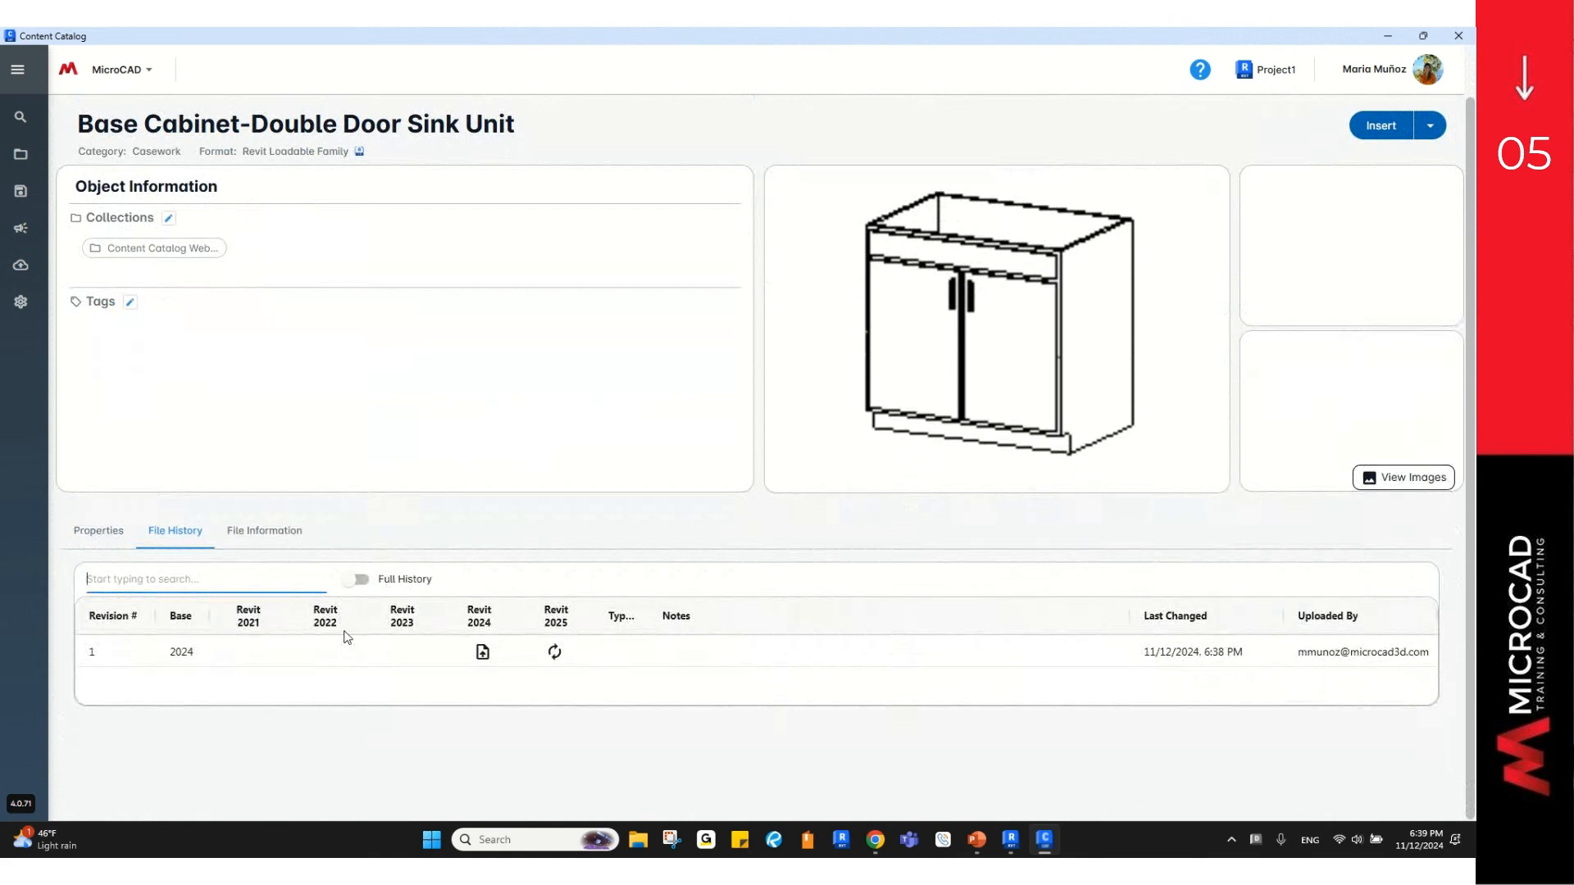
pyautogui.click(482, 655)
pyautogui.click(553, 654)
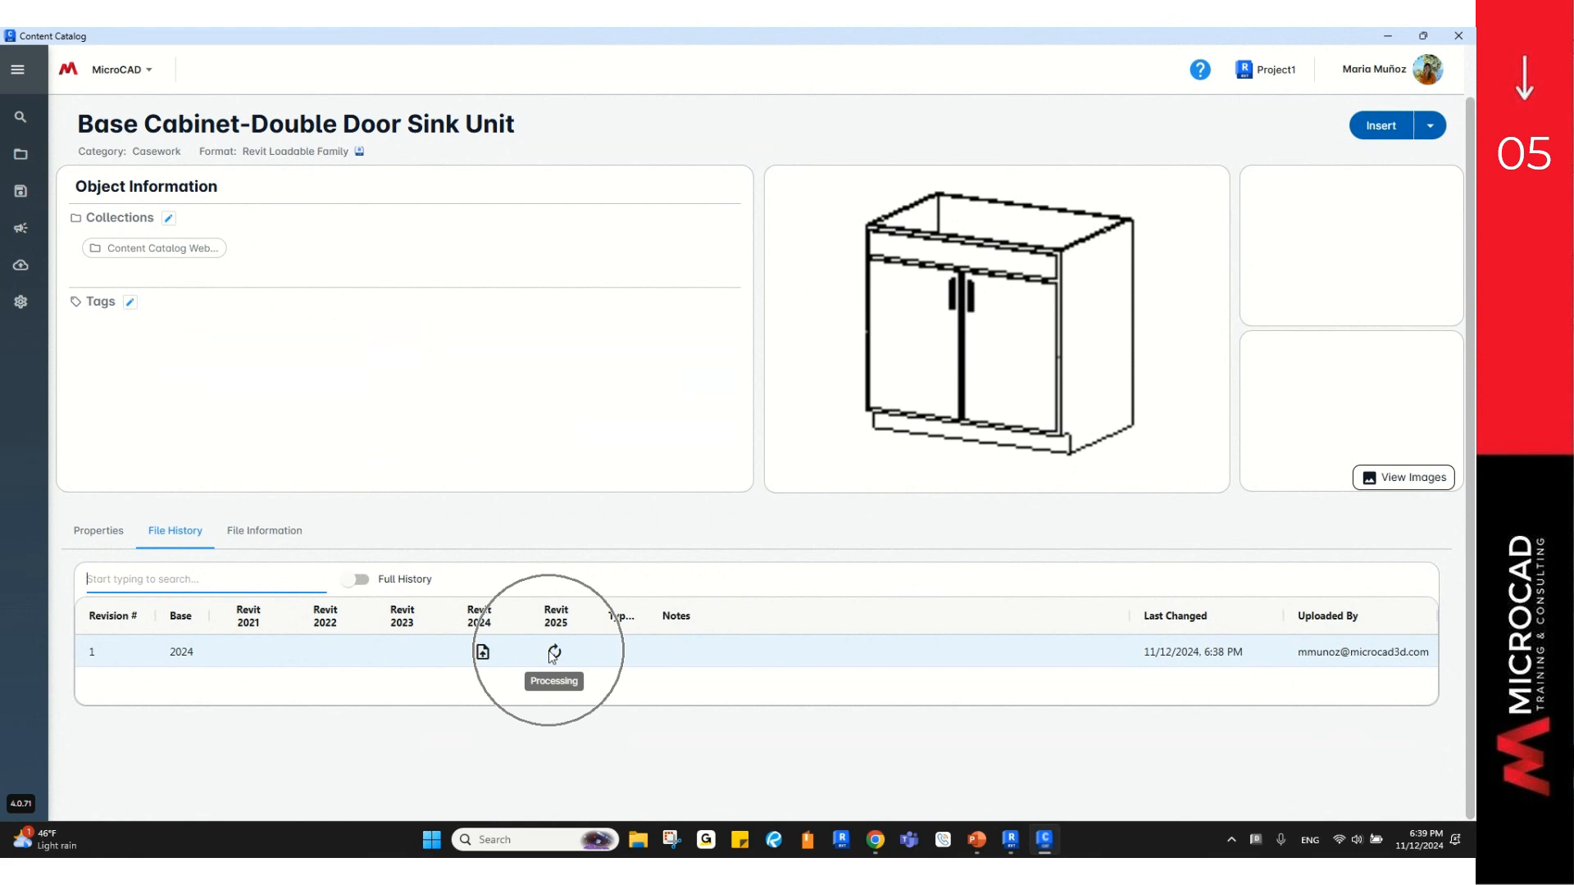
pyautogui.click(553, 654)
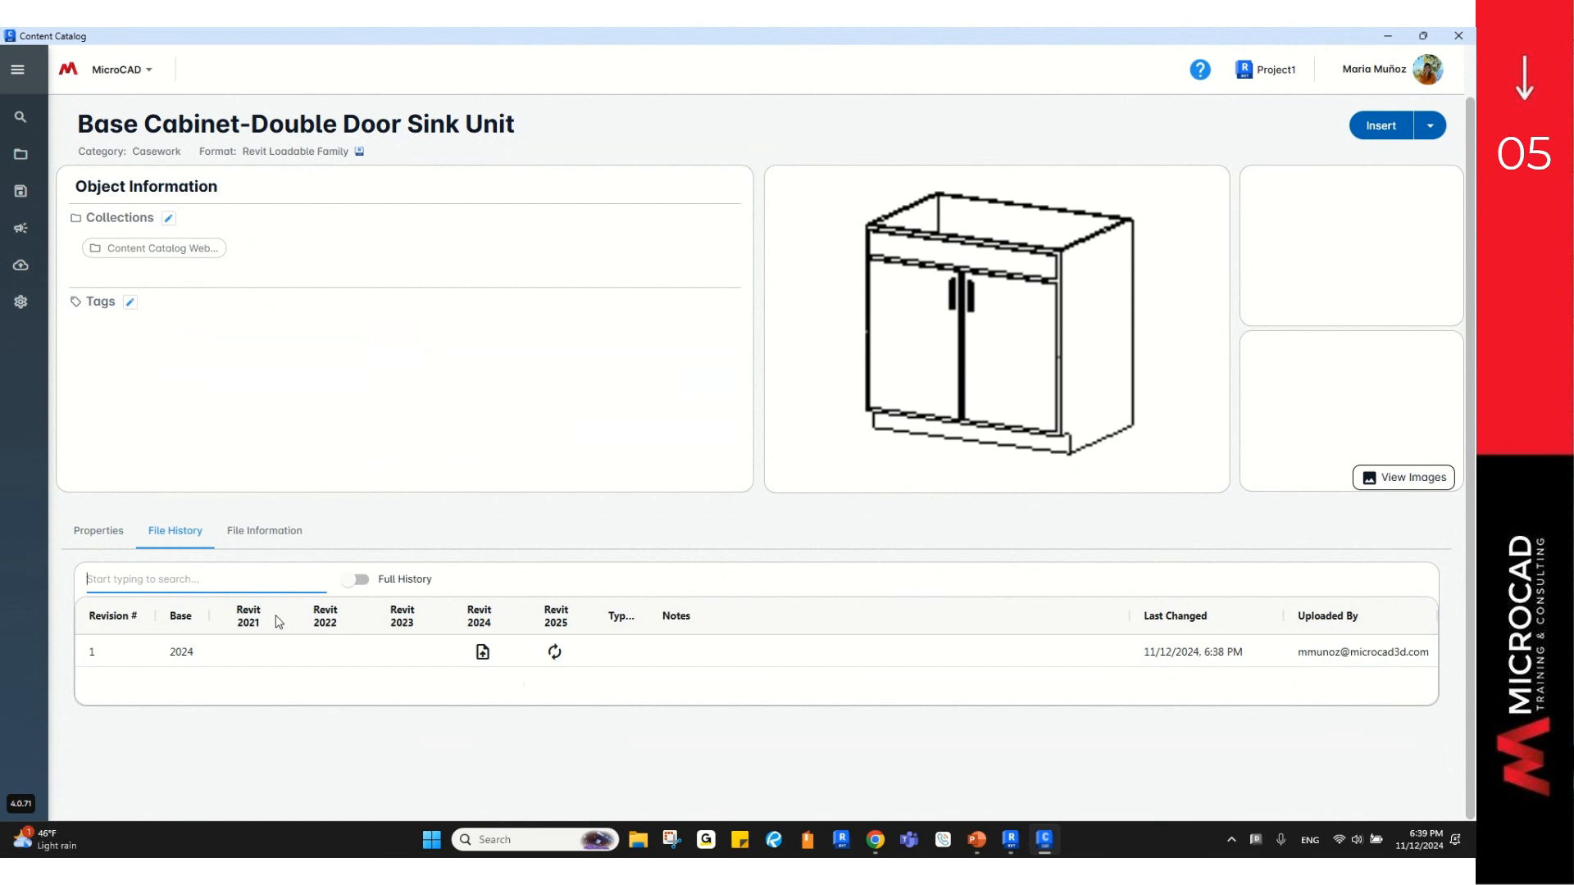
pyautogui.click(254, 537)
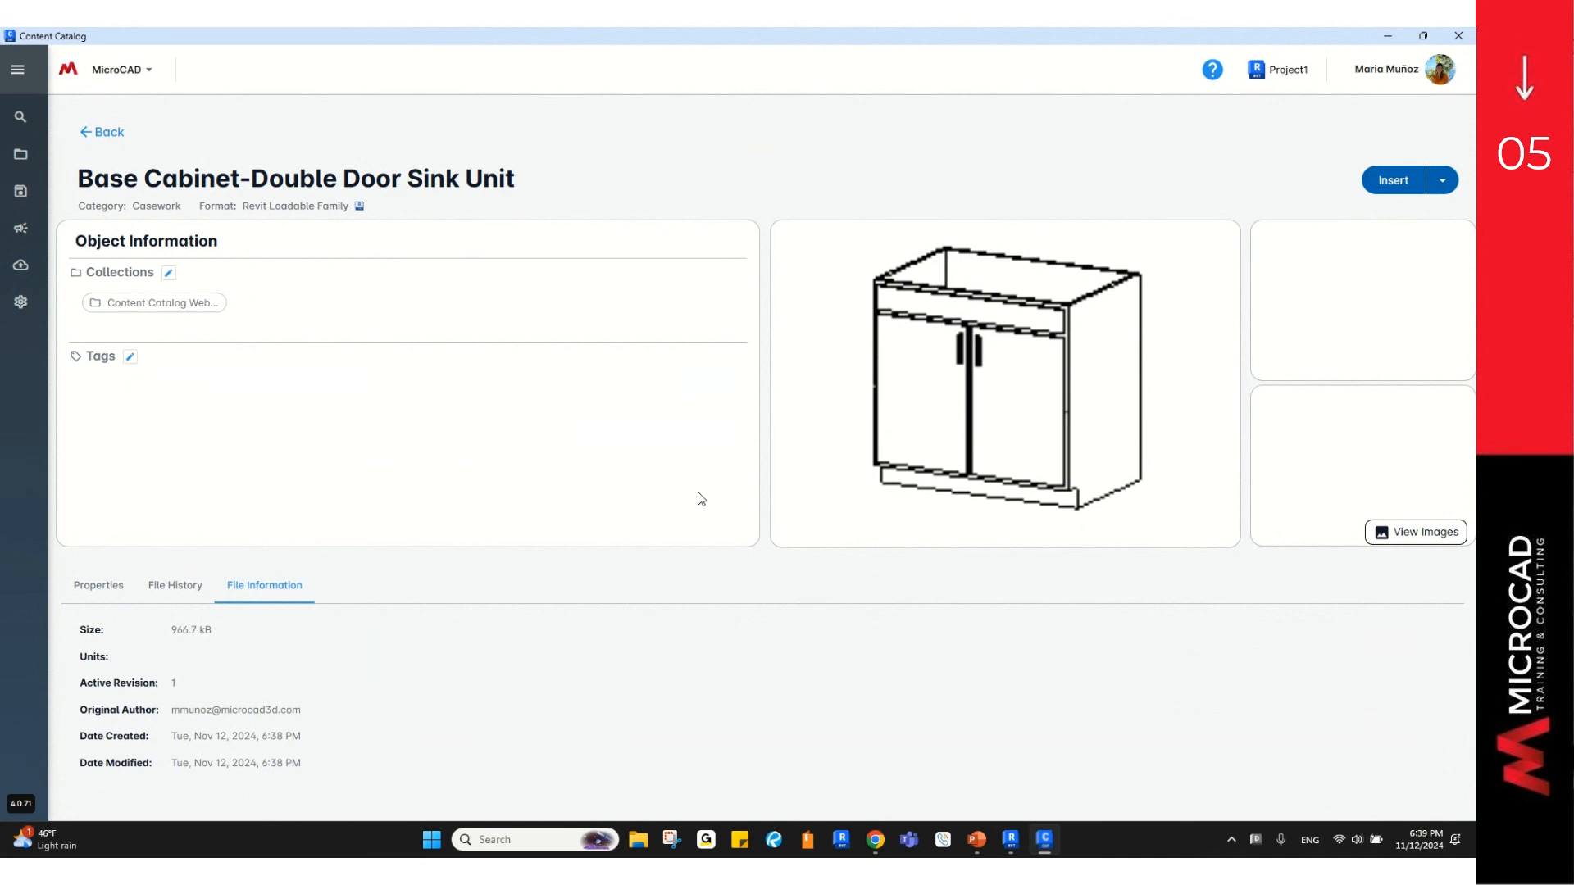
# Step: Bring up the Insert into Project dialog for the Base Cabinet-Double Door Sink Unit
pyautogui.click(1393, 191)
pyautogui.click(1393, 191)
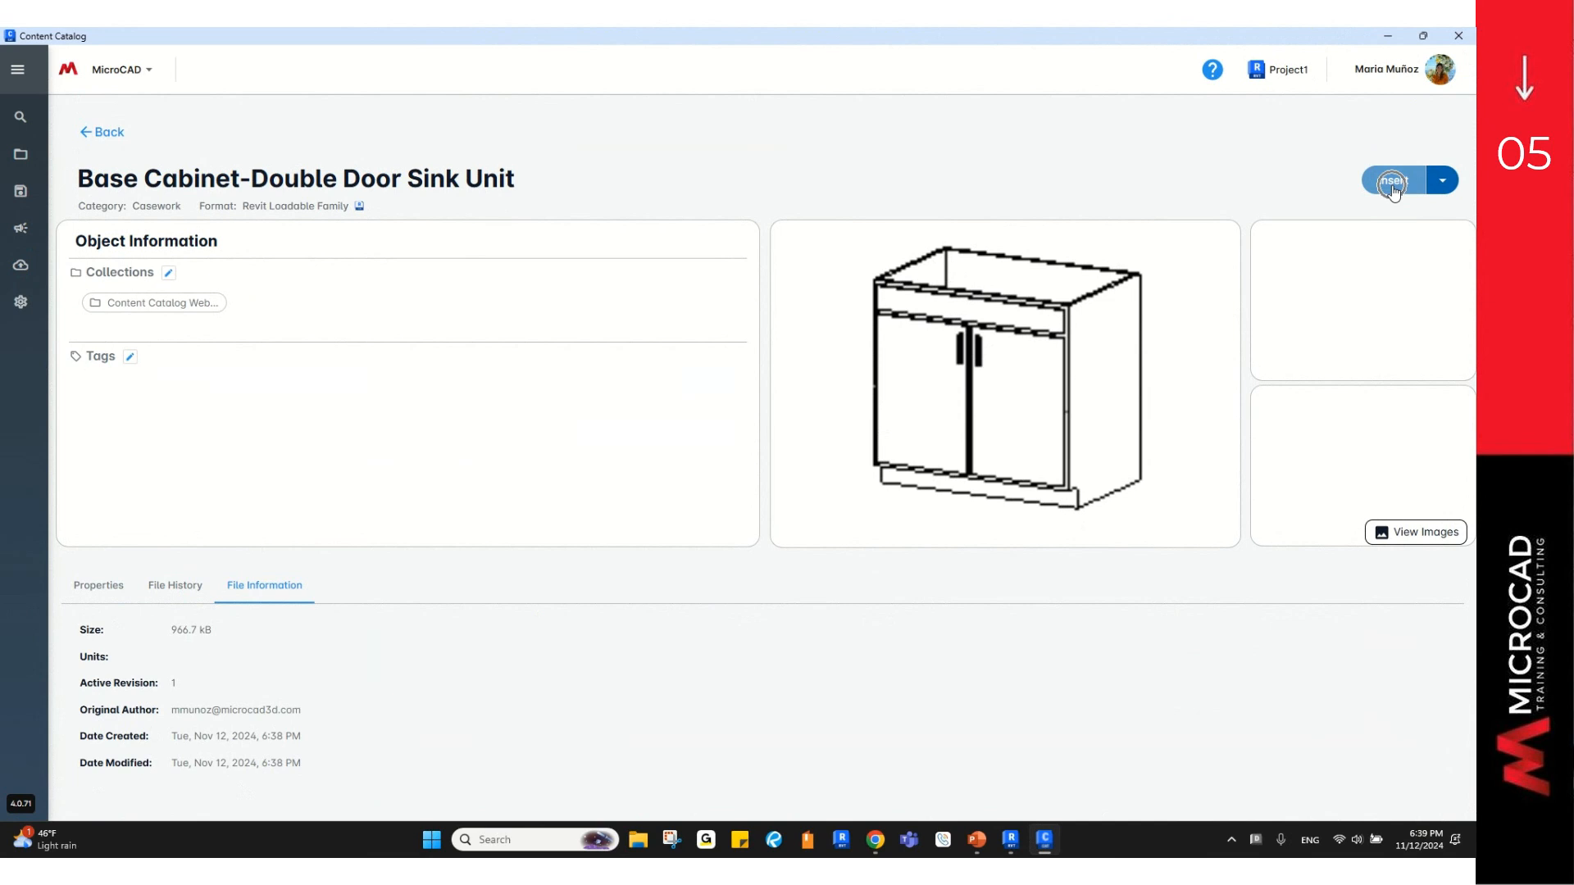
pyautogui.click(1443, 182)
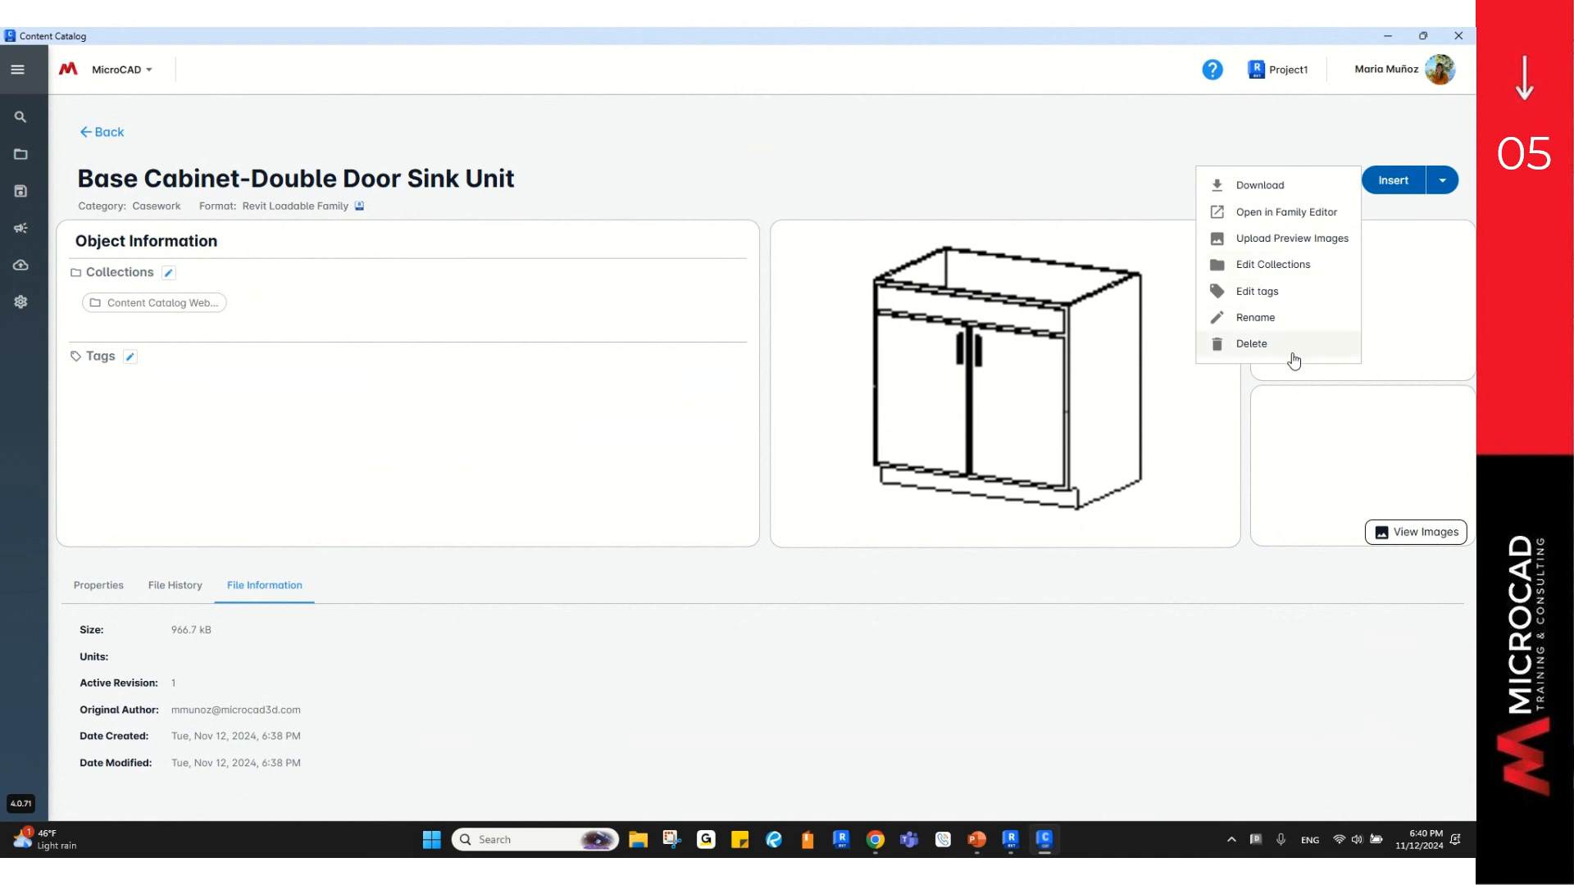
pyautogui.click(1393, 194)
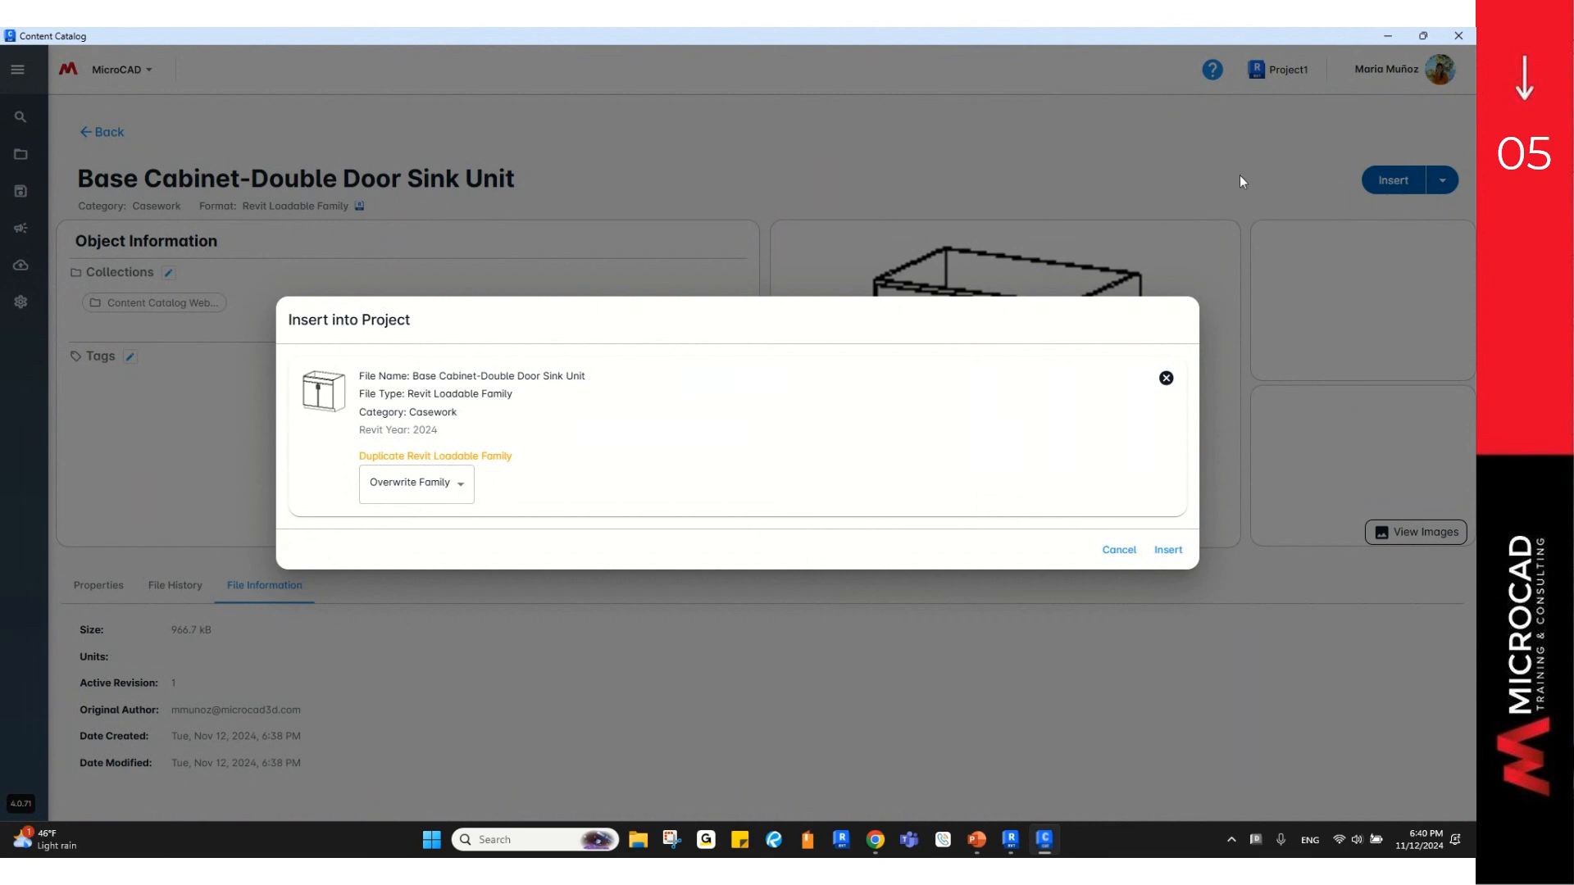
# Step: Insert the sink unit with Overwrite Family, then go back to the Casework listing
pyautogui.click(439, 488)
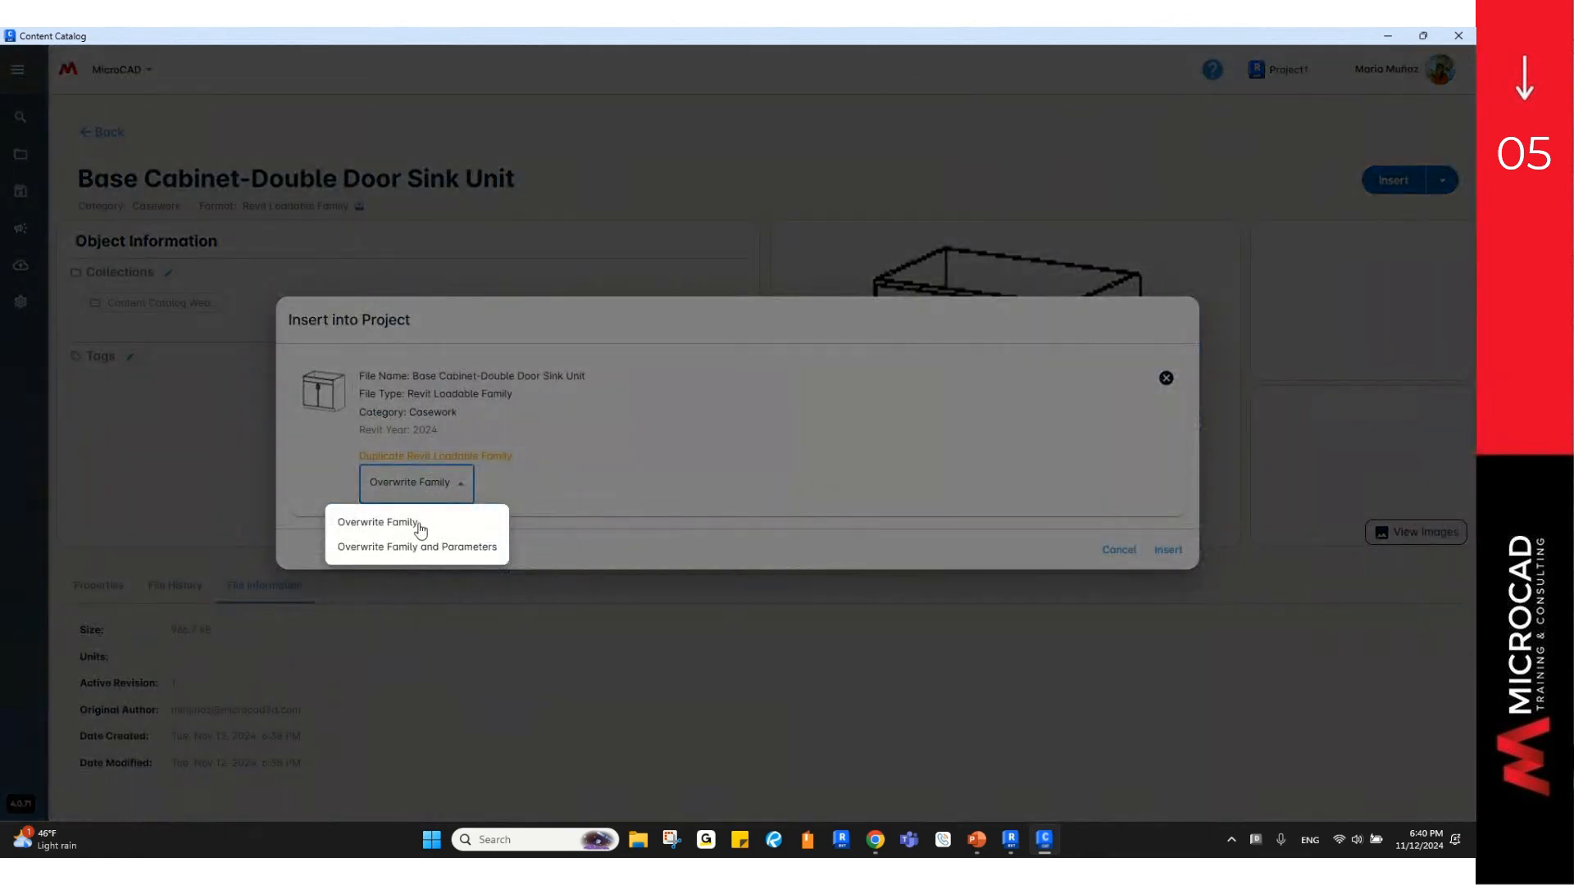
pyautogui.click(419, 525)
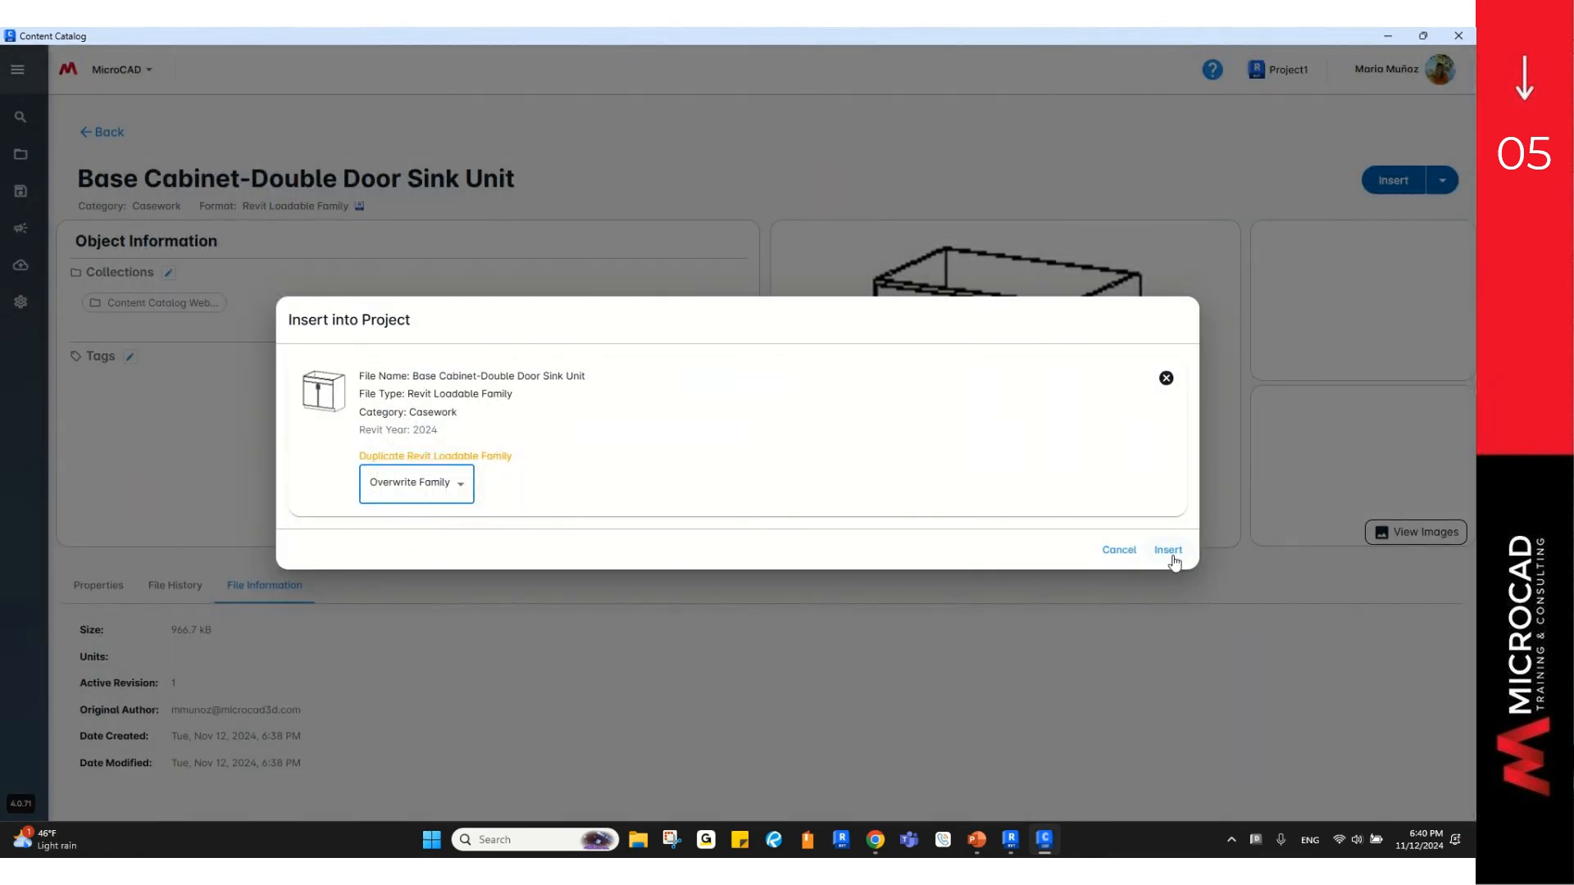
pyautogui.click(1171, 557)
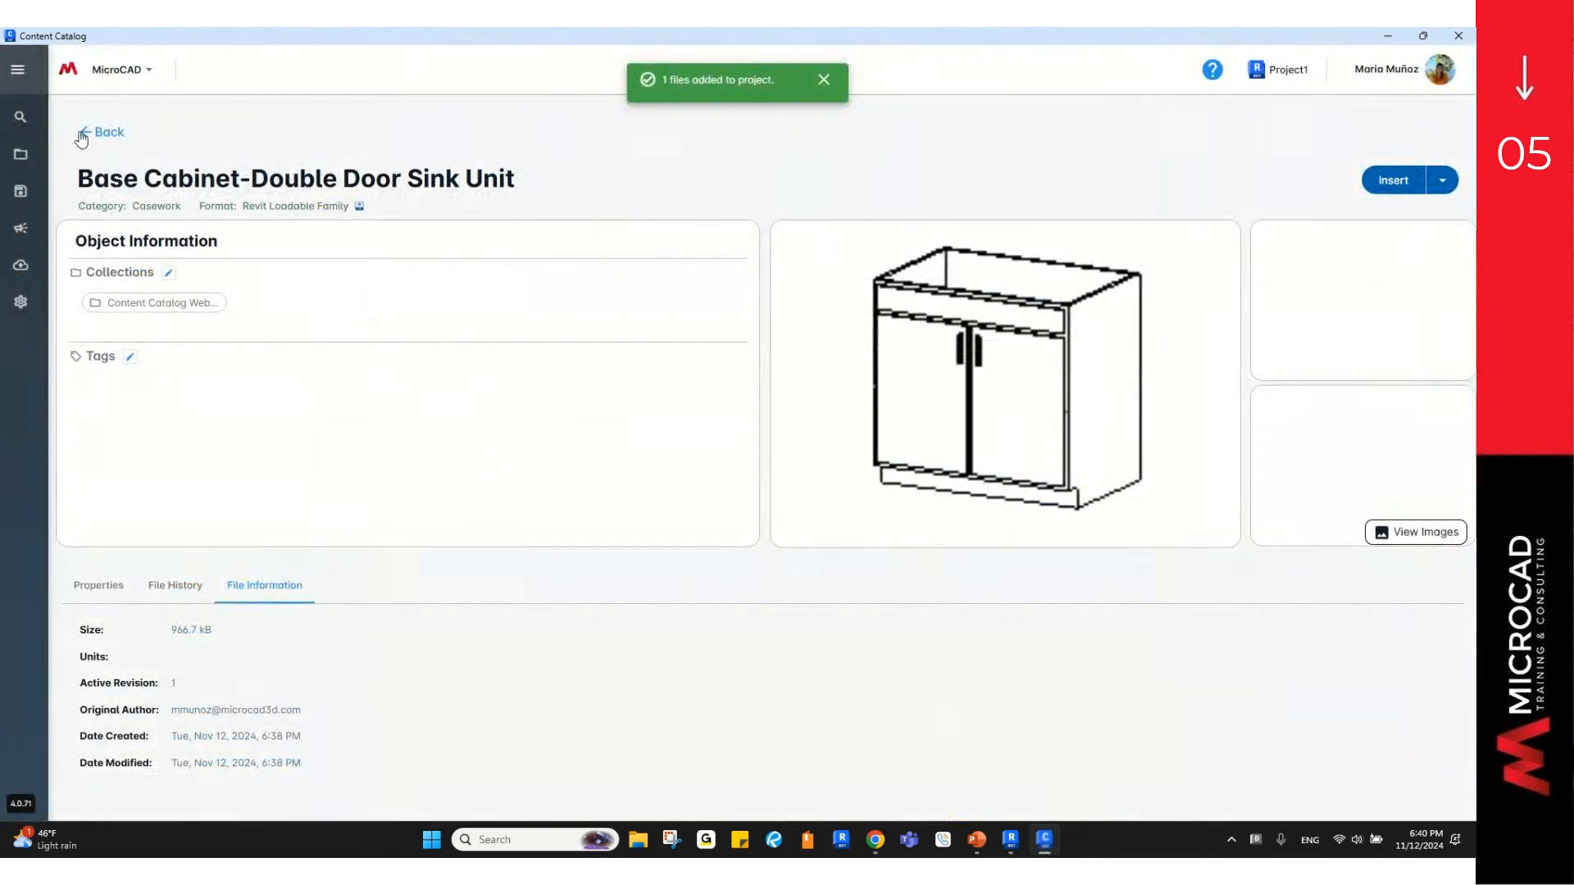
pyautogui.click(81, 137)
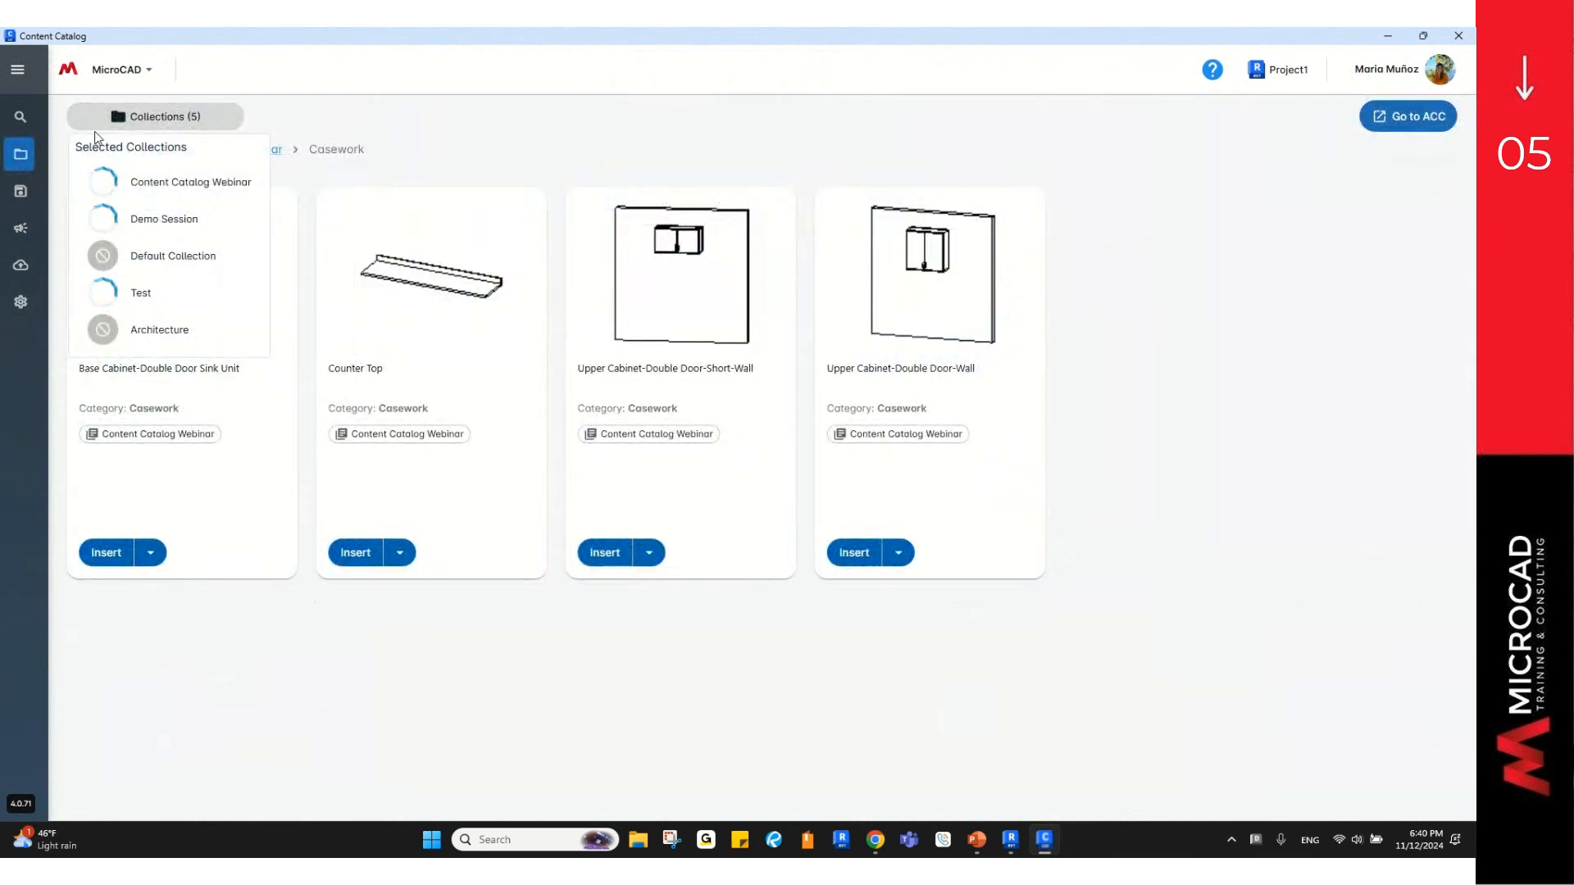
# Step: Search the catalog for 'casework' and select the Base Cabinet-Double Door Sink Unit result
pyautogui.click(21, 116)
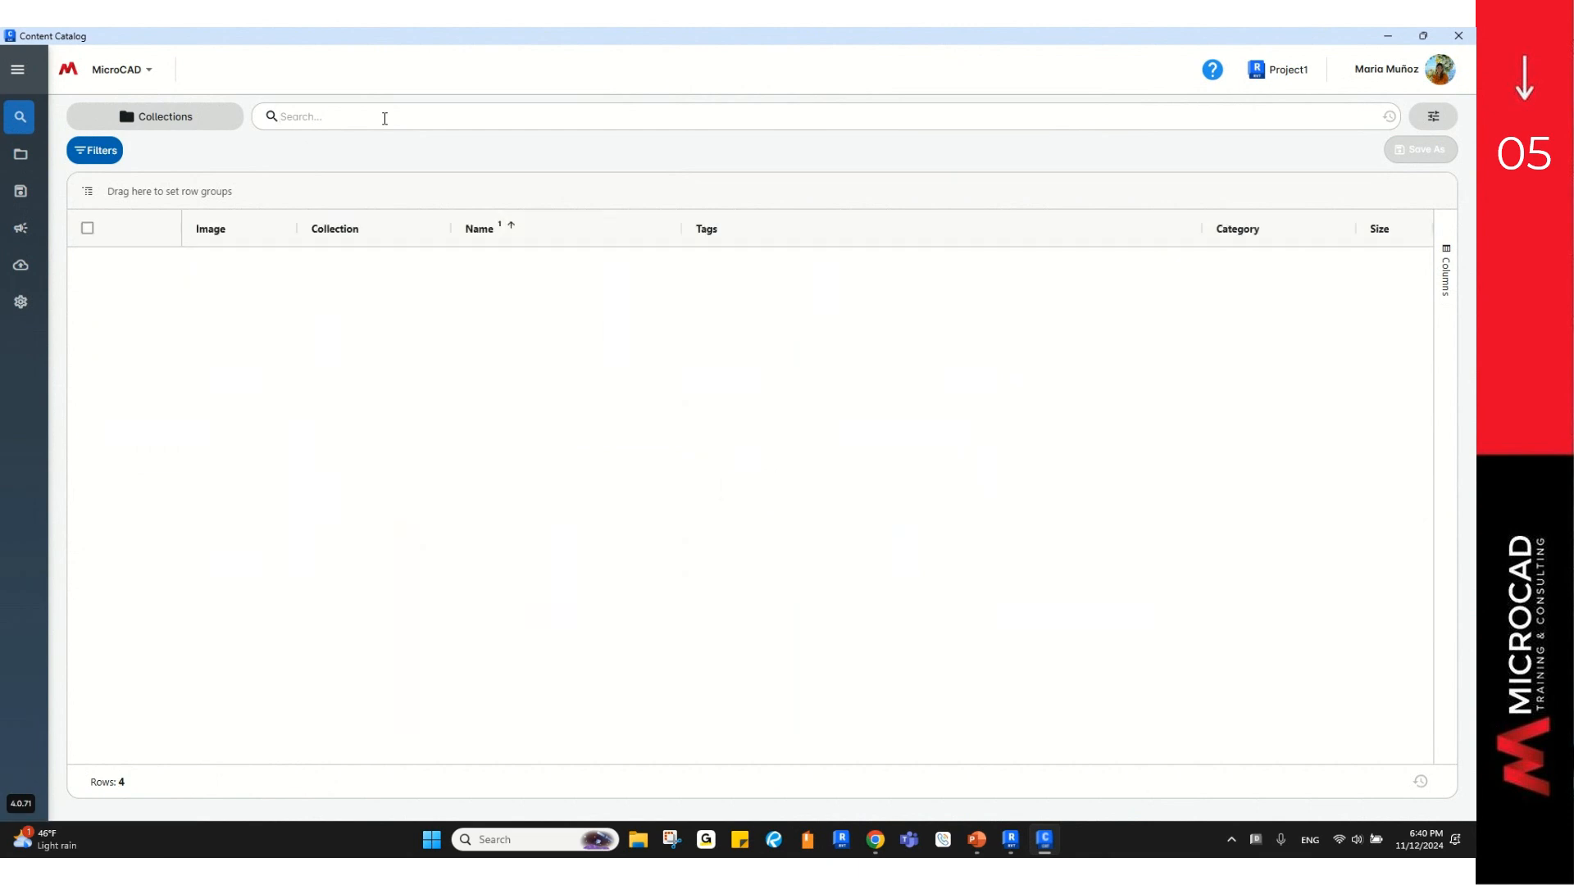
pyautogui.write('cas')
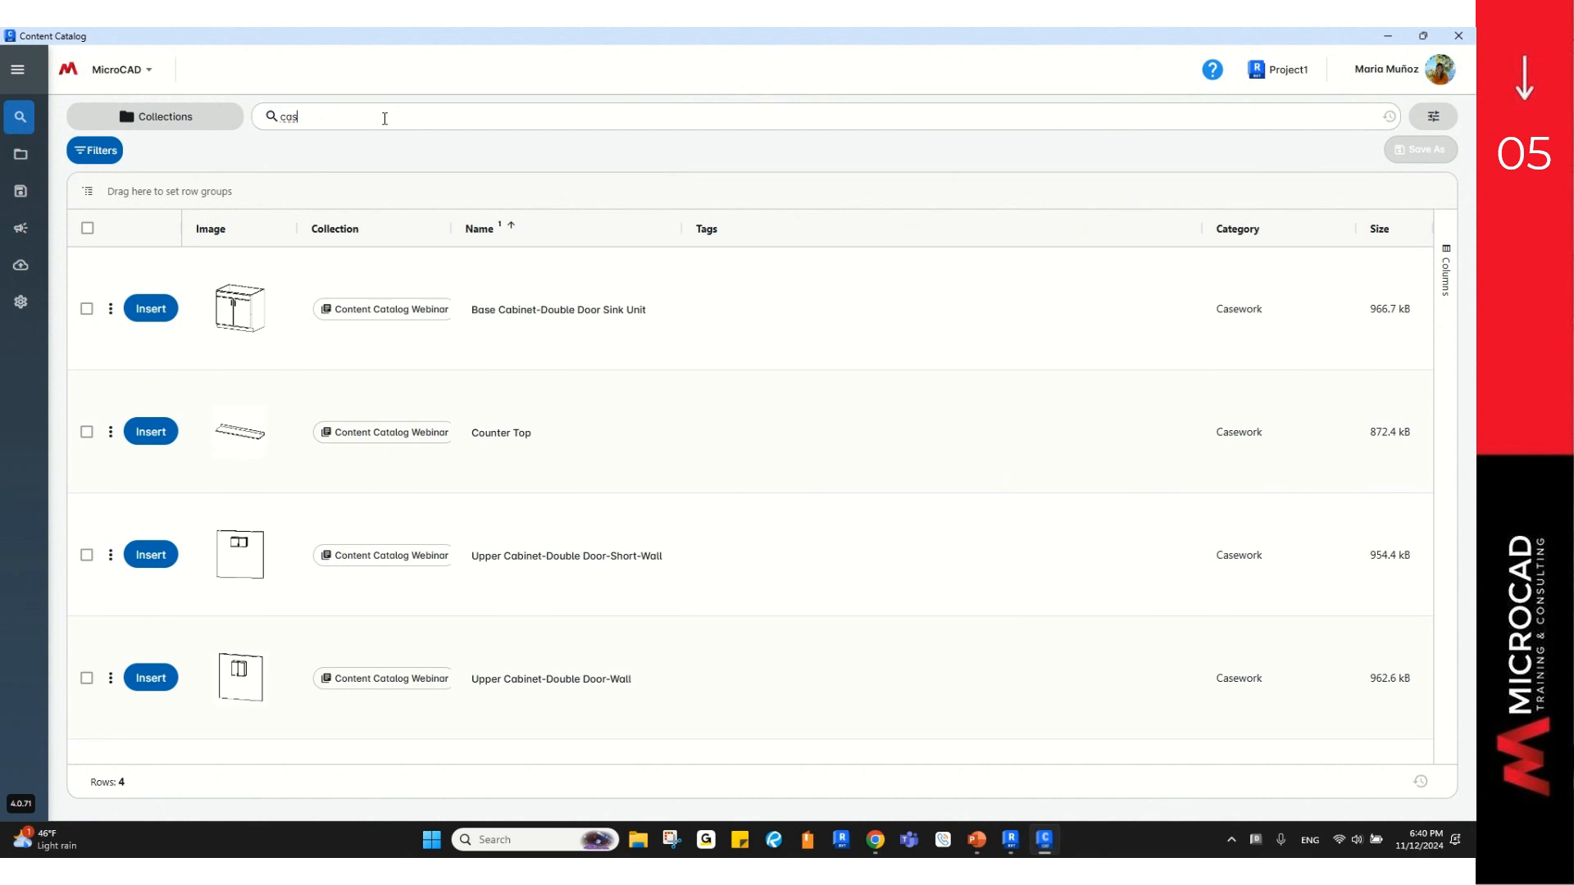
pyautogui.write('ework')
pyautogui.click(87, 309)
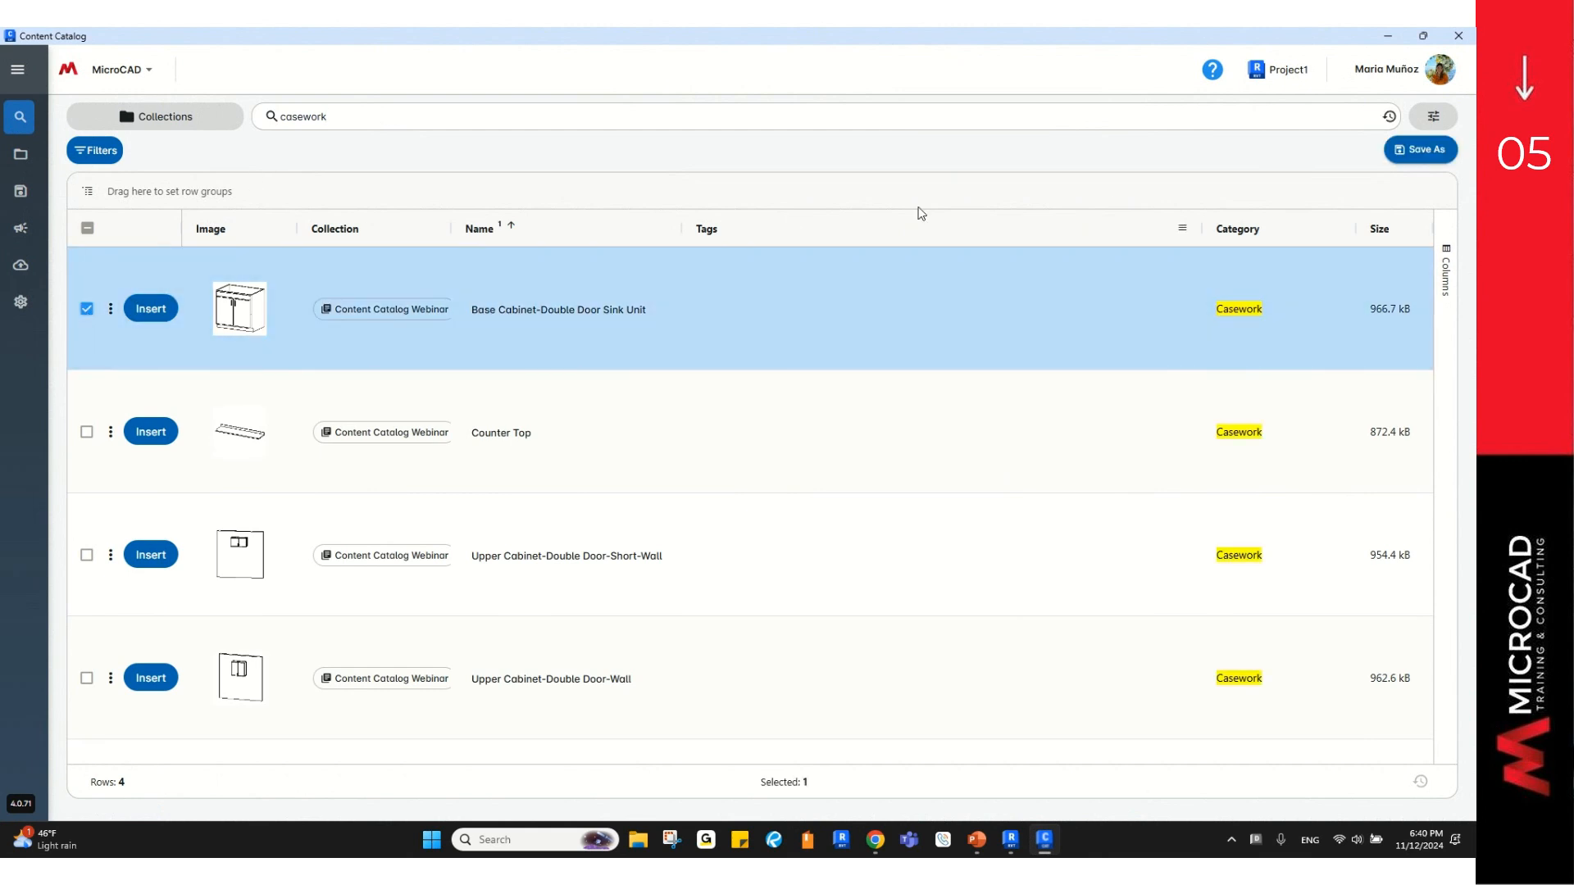
# Step: Start saving the casework search and name it 'Content Catalog Search'
pyautogui.click(1426, 151)
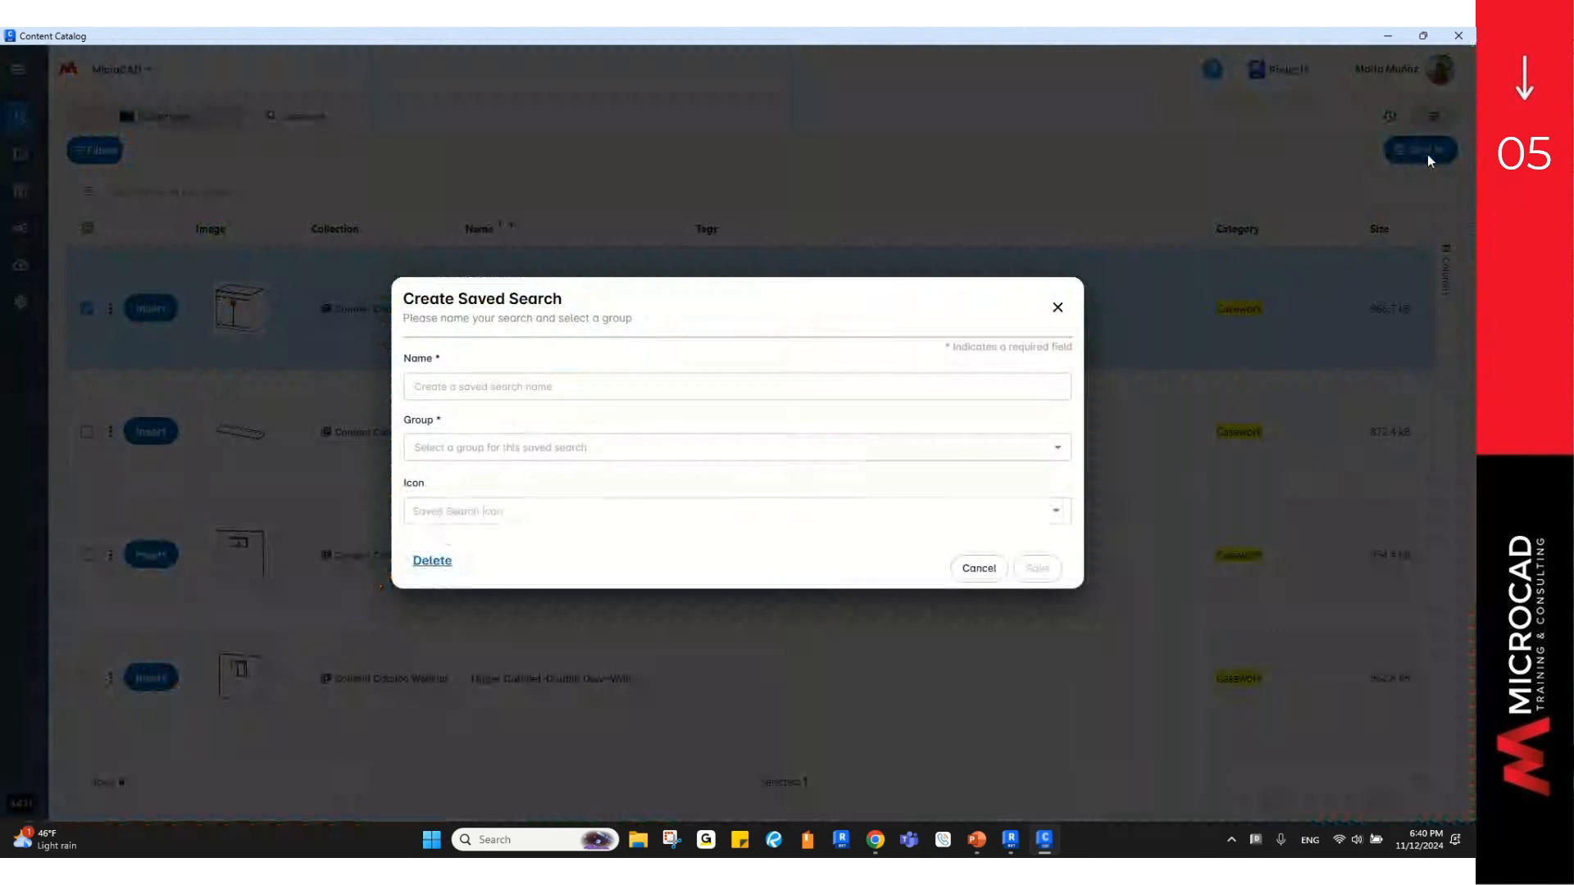
pyautogui.click(711, 382)
pyautogui.click(711, 383)
pyautogui.write('C')
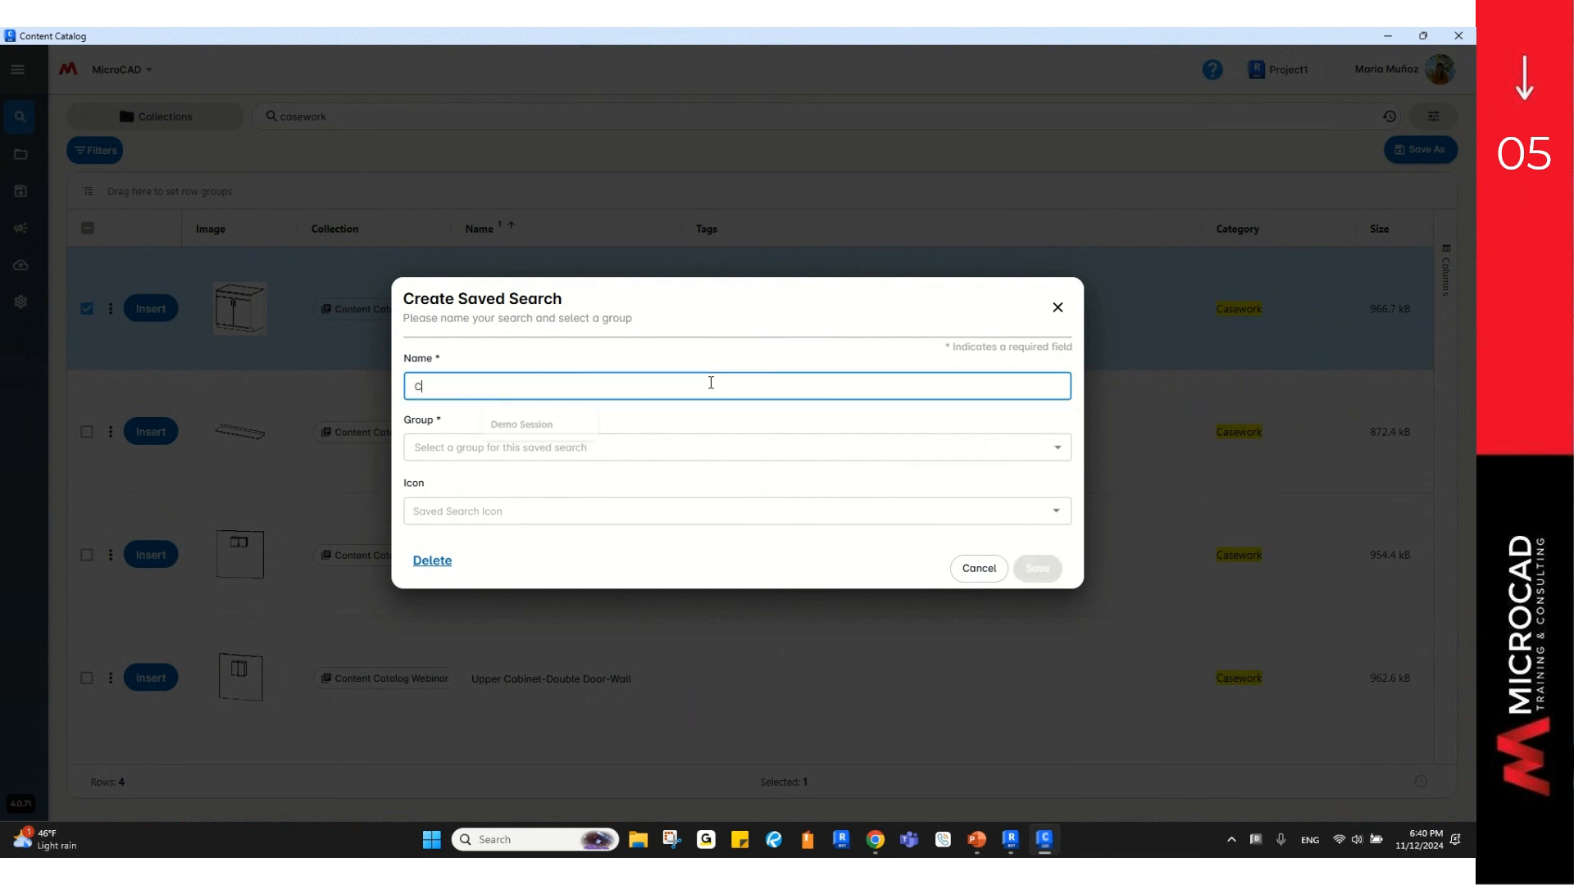
pyautogui.write('ontent Catalog Search')
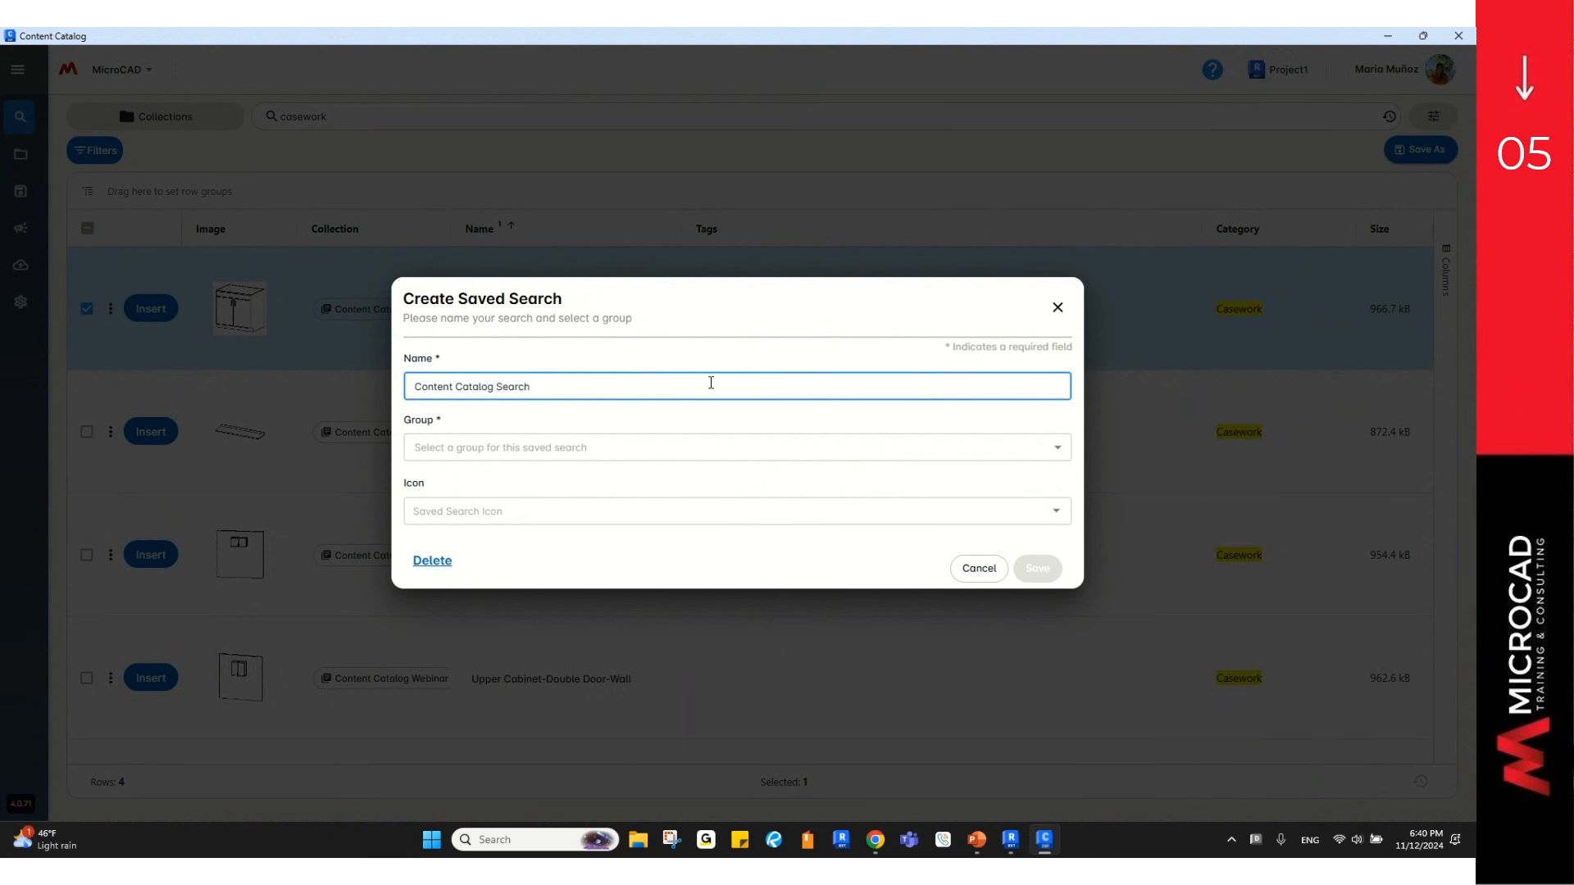
# Step: File it in a new Content Catalog Webinar group with the Add icon and save
pyautogui.click(697, 447)
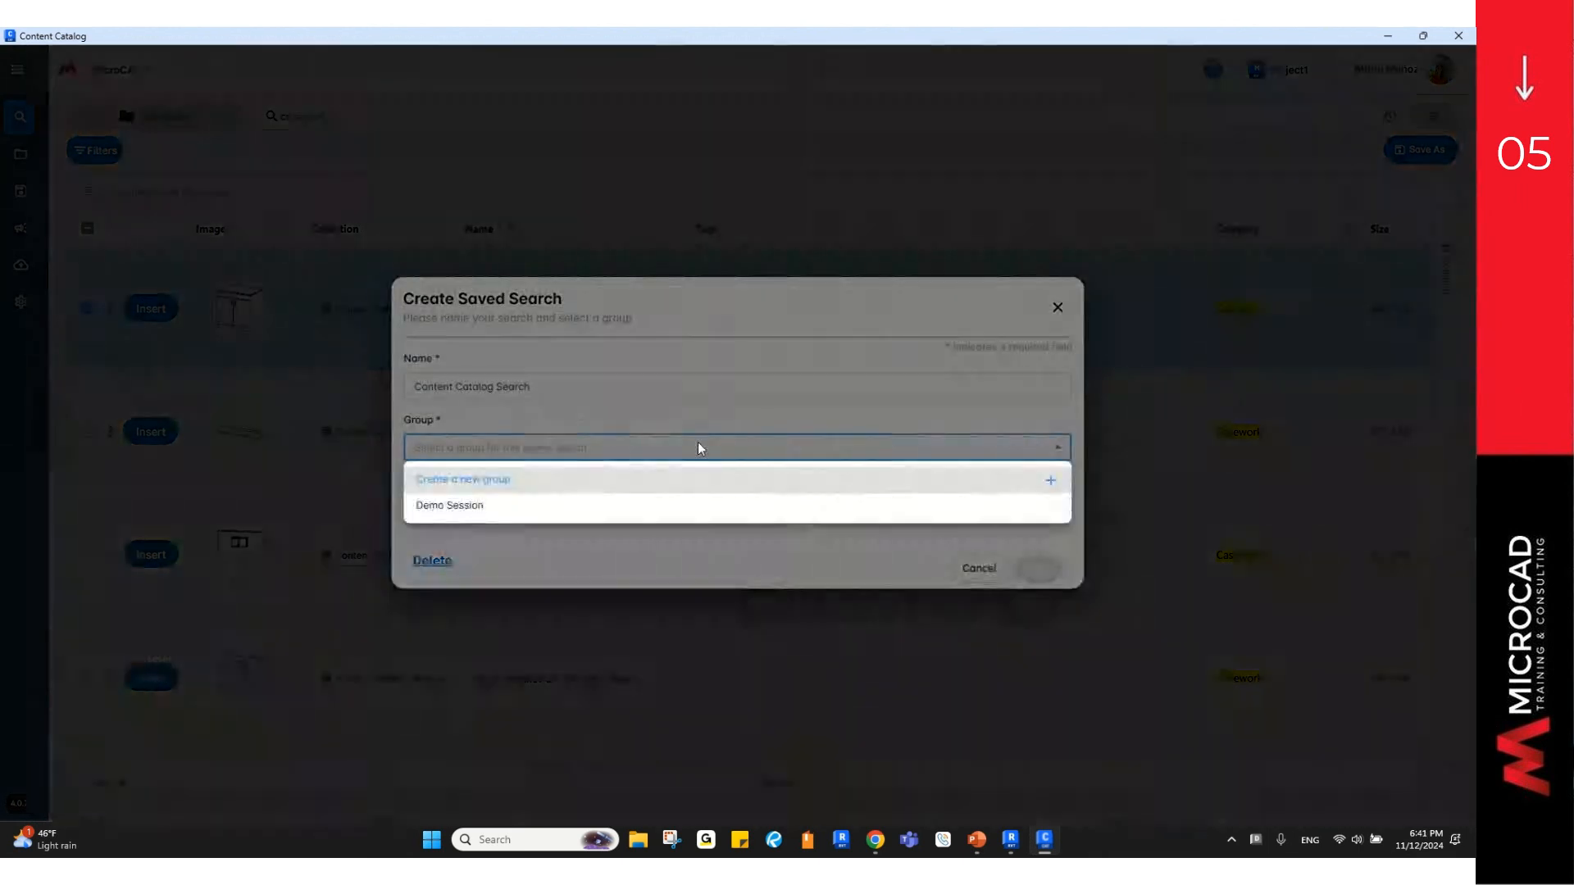
pyautogui.click(497, 480)
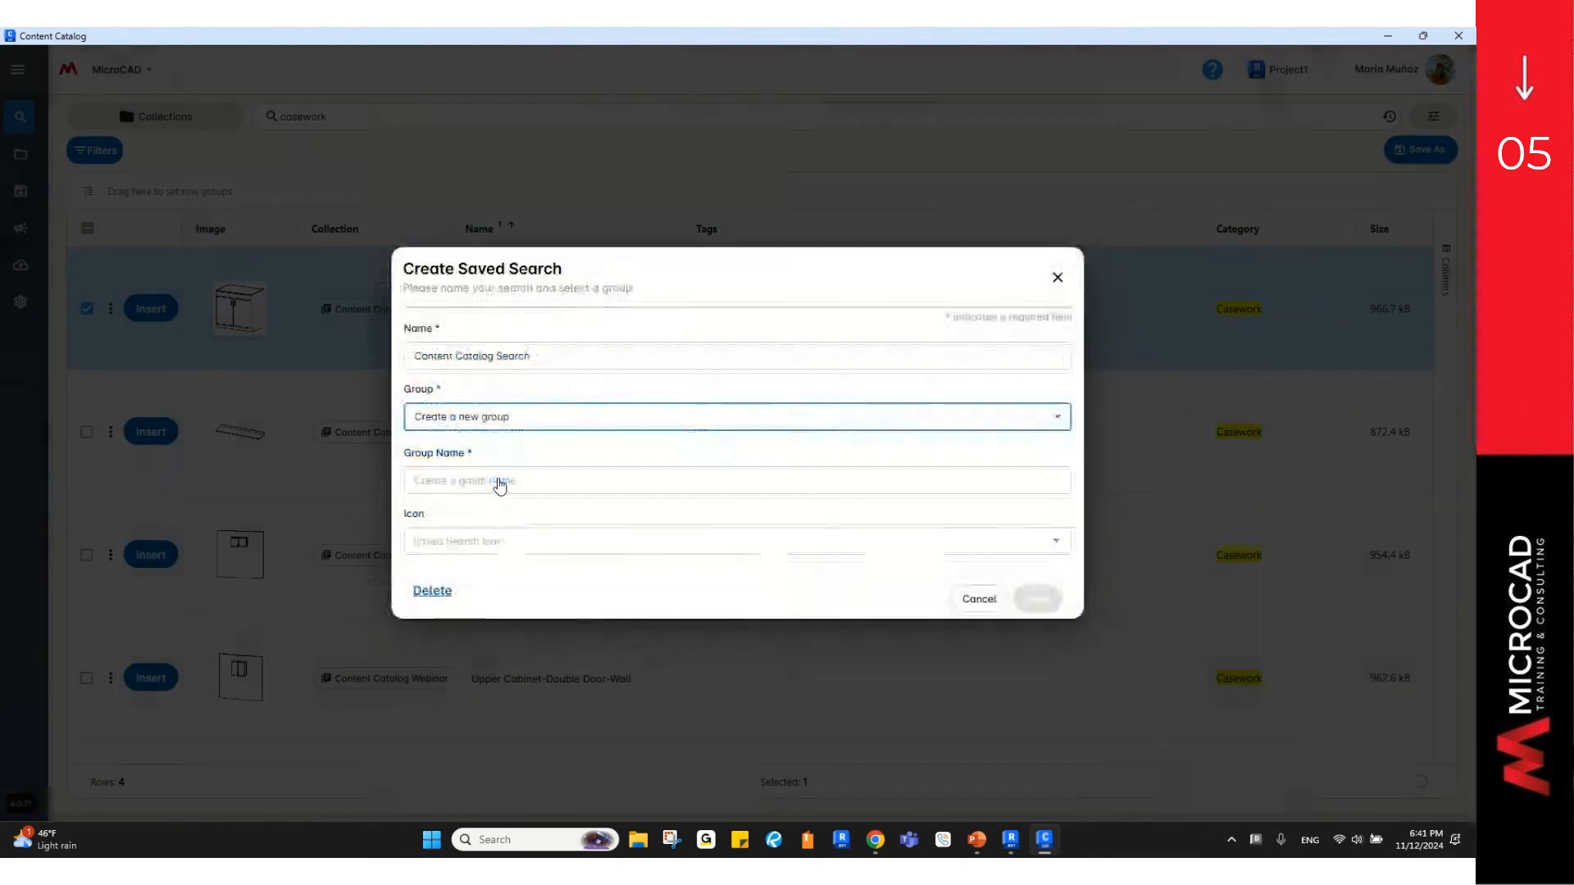
pyautogui.write('Co')
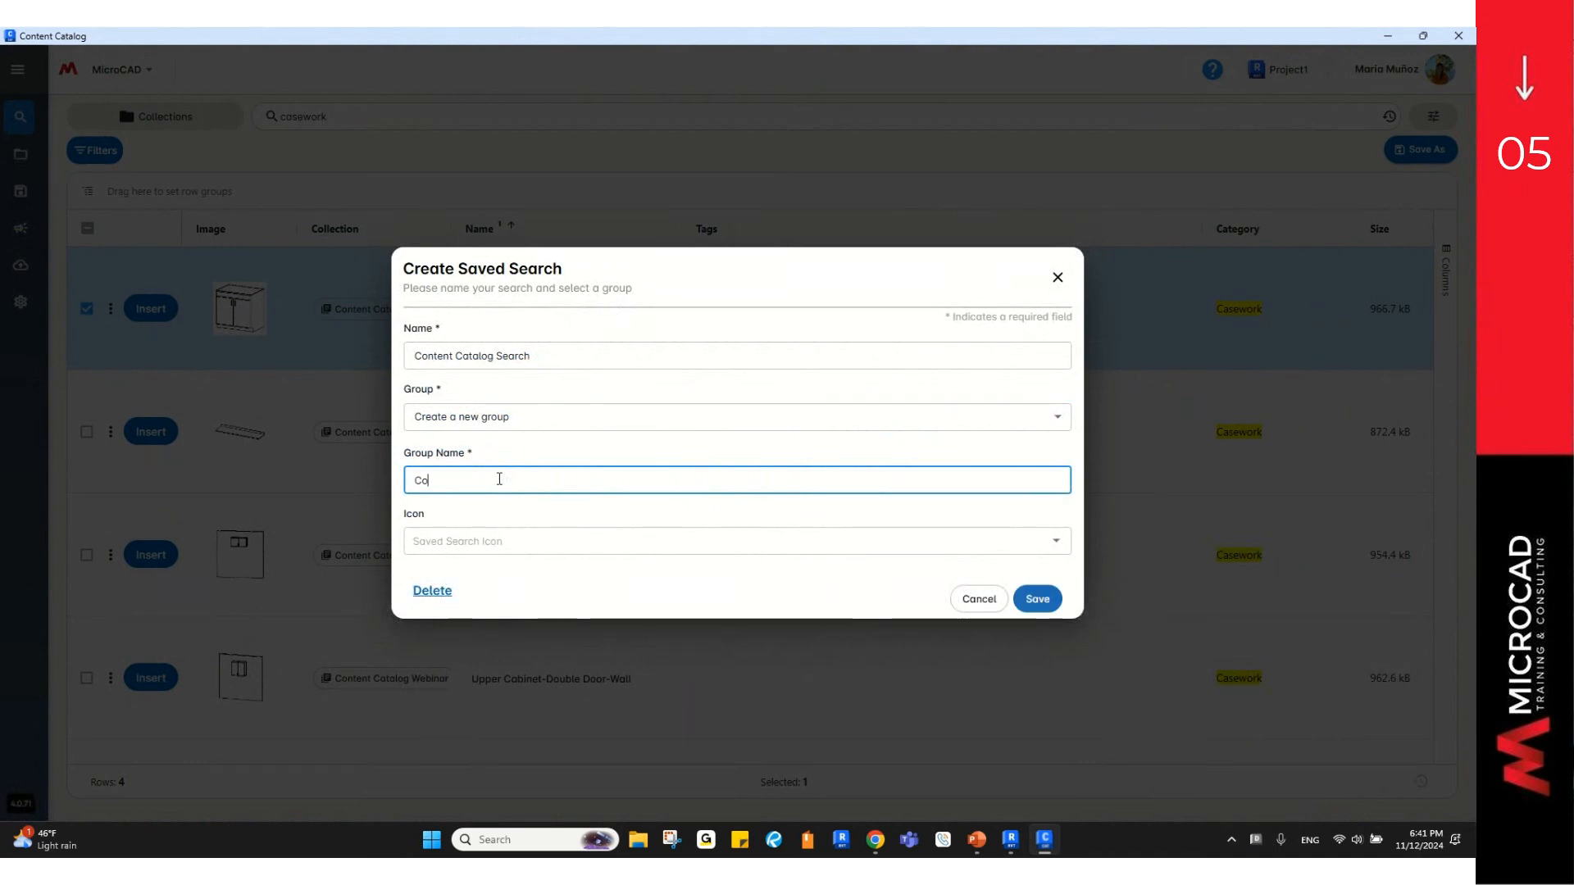
pyautogui.write('ntent Catalog')
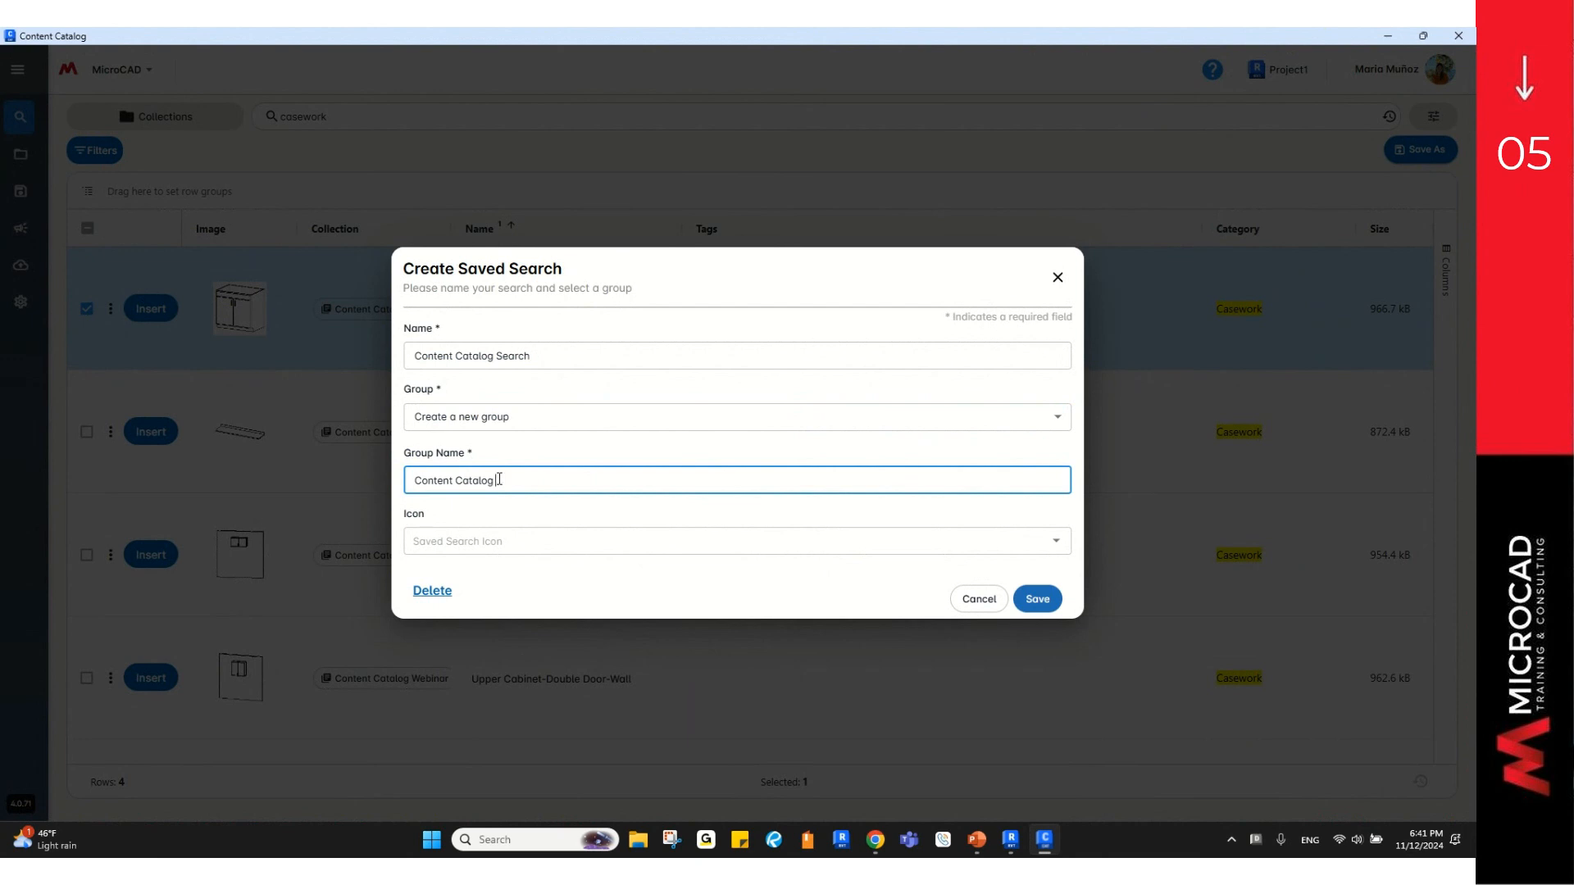
pyautogui.write(' GWebinar group')
pyautogui.click(609, 543)
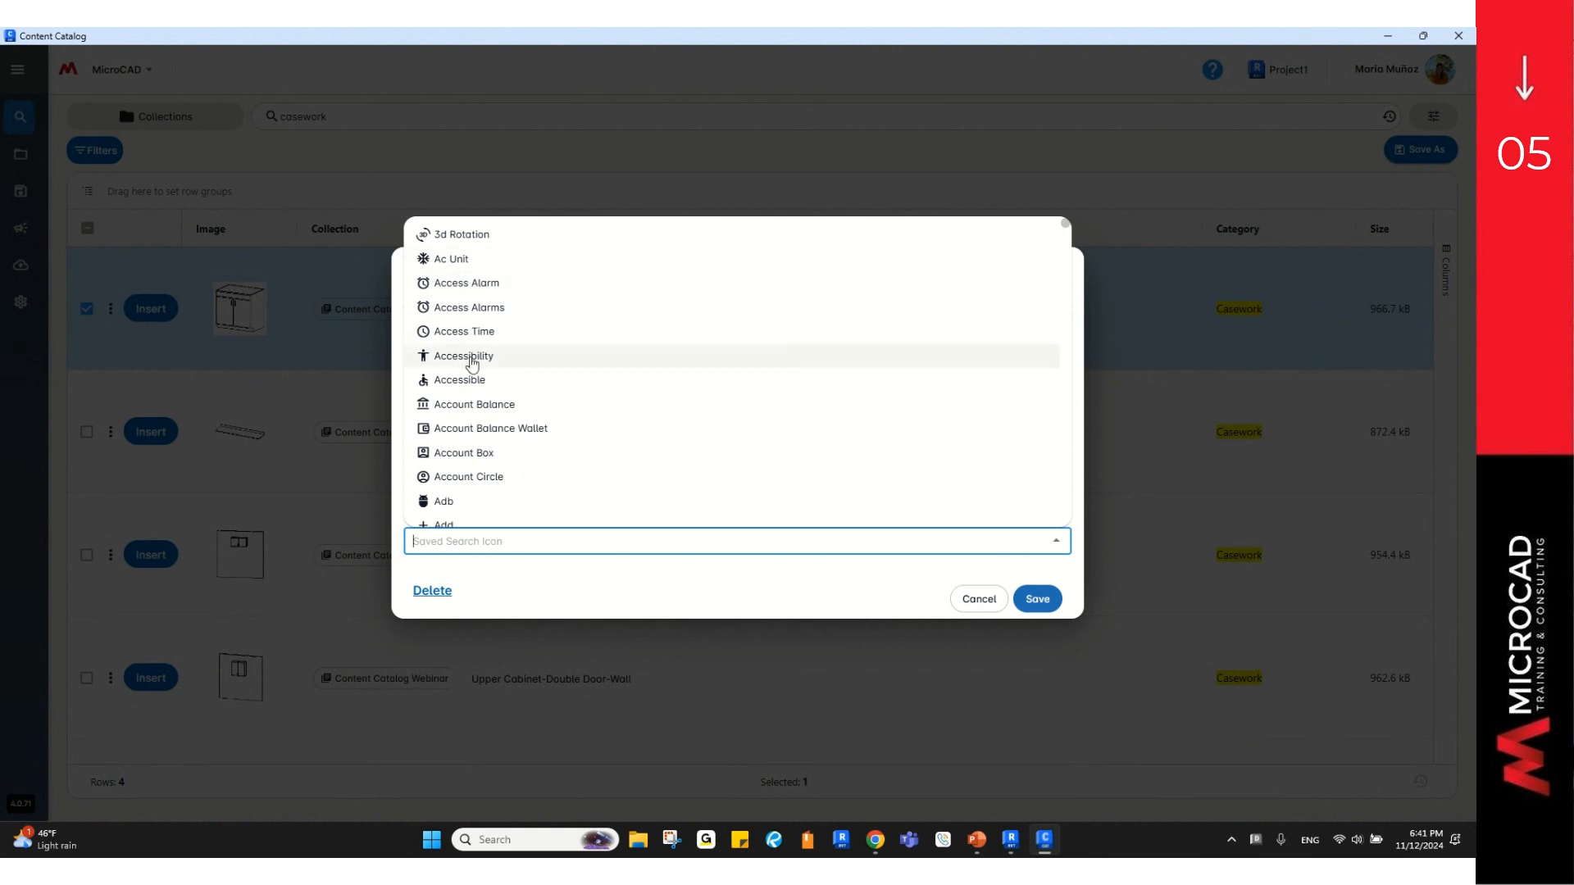
pyautogui.scroll(-2, 471, 364)
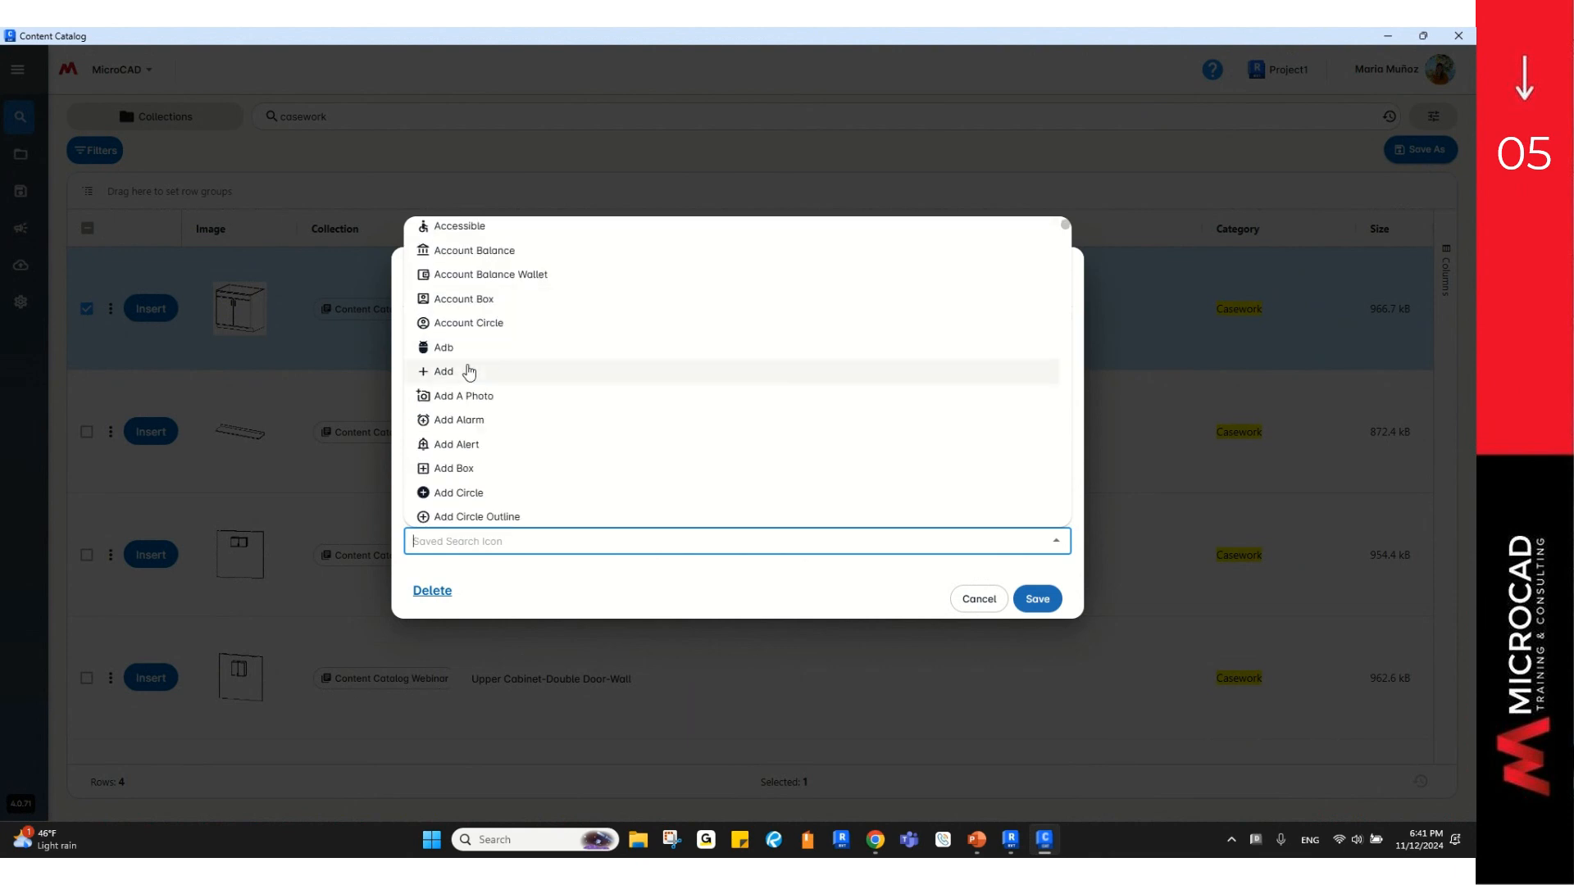
pyautogui.click(467, 371)
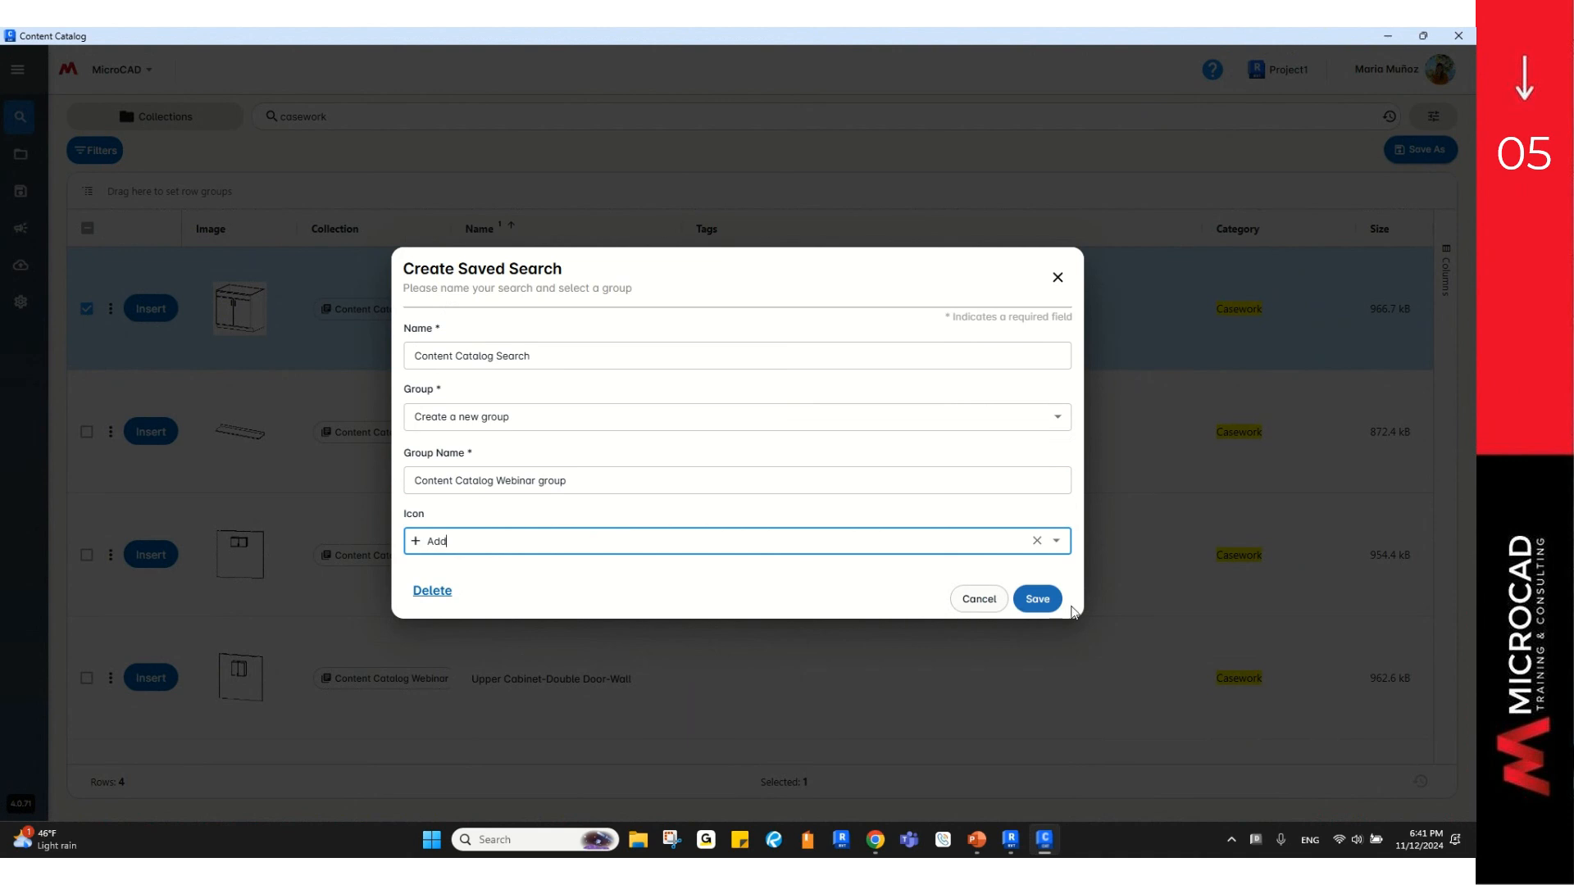
pyautogui.click(1032, 601)
pyautogui.click(1032, 601)
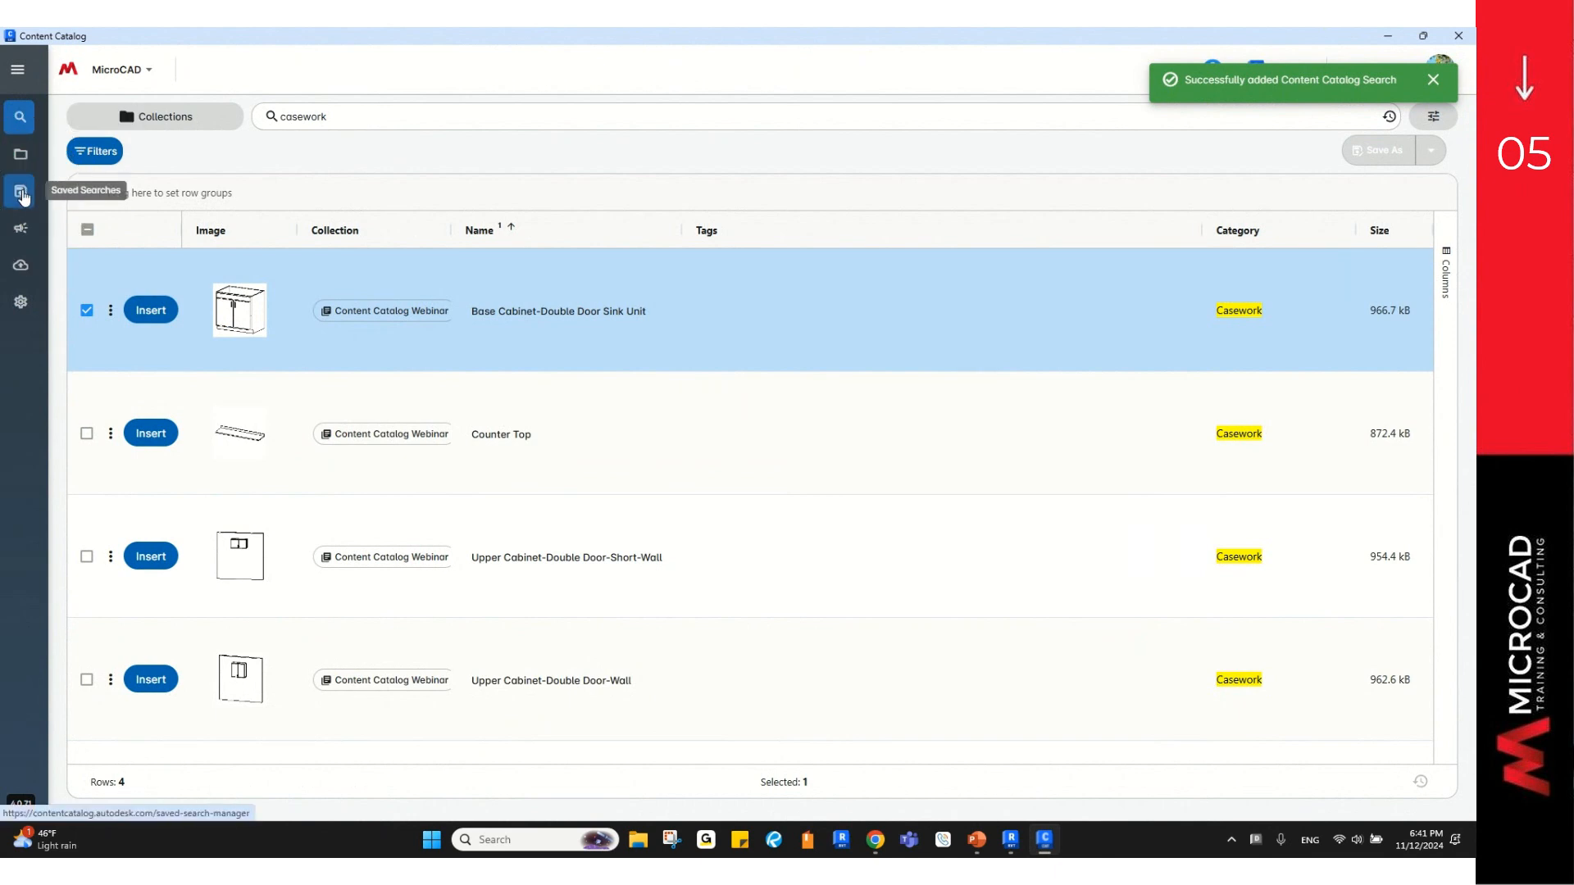
# Step: From Saved Searches, expand Content Catalog Webinar and run Content Catalog Search to list the casework families
pyautogui.click(22, 195)
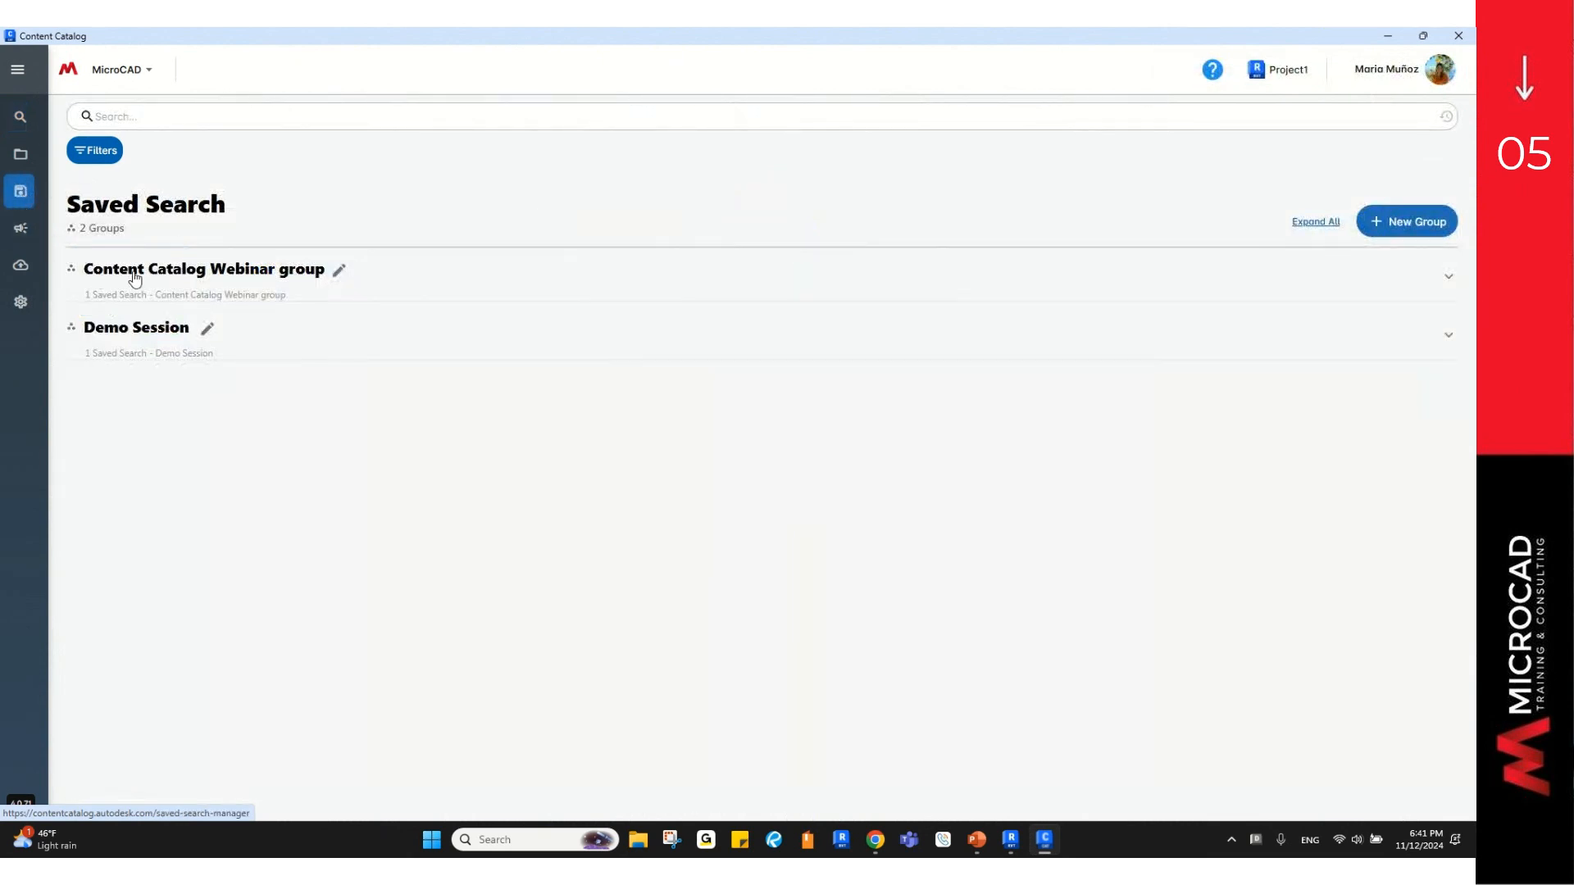
pyautogui.click(181, 280)
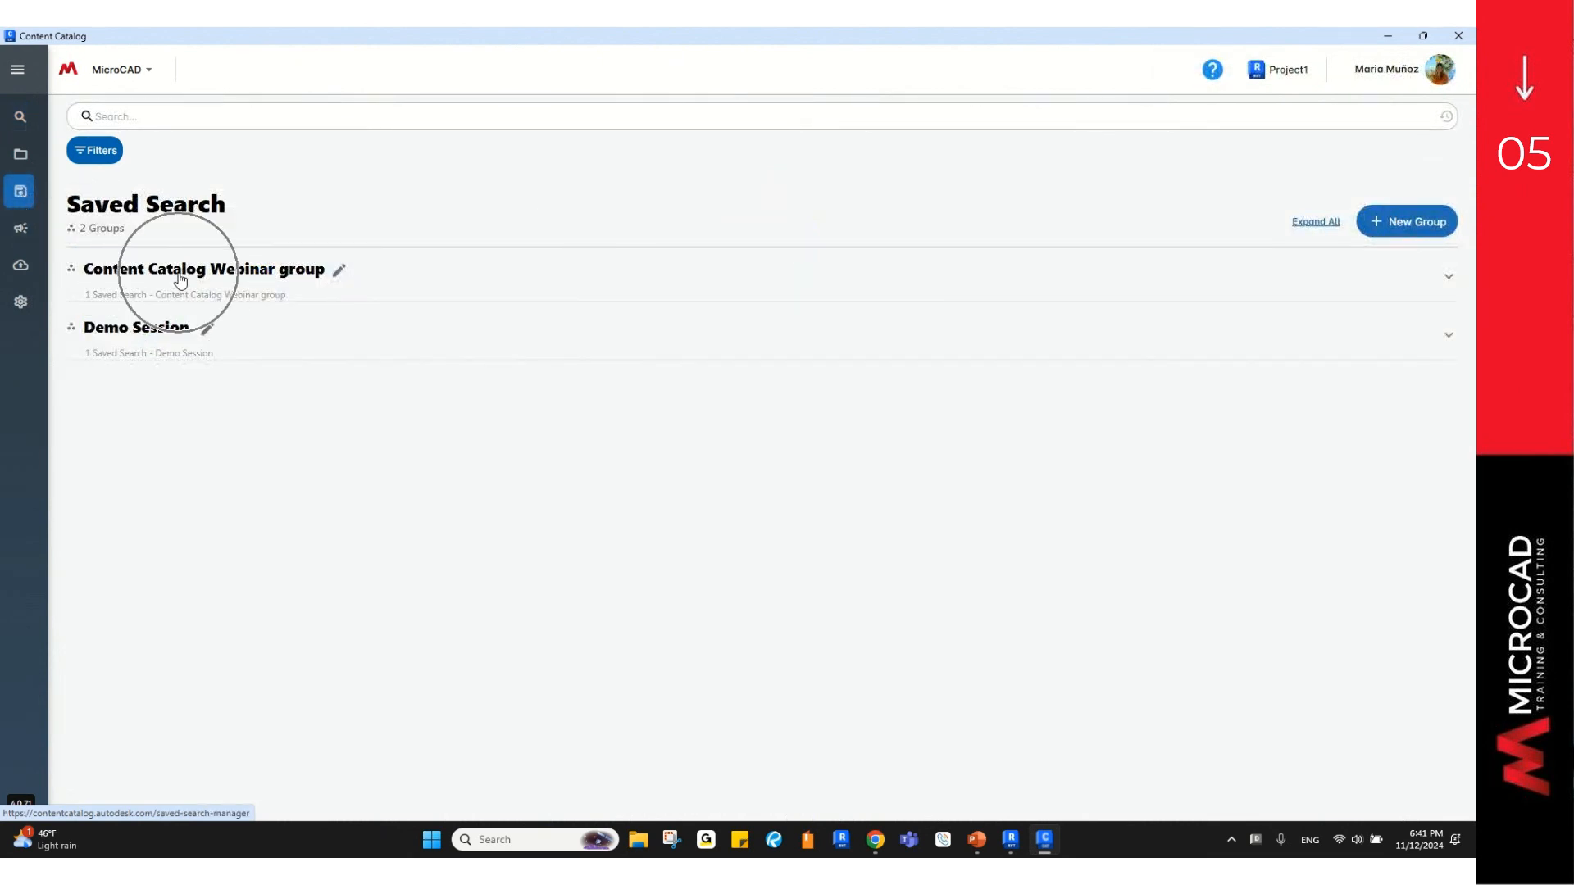
pyautogui.click(181, 281)
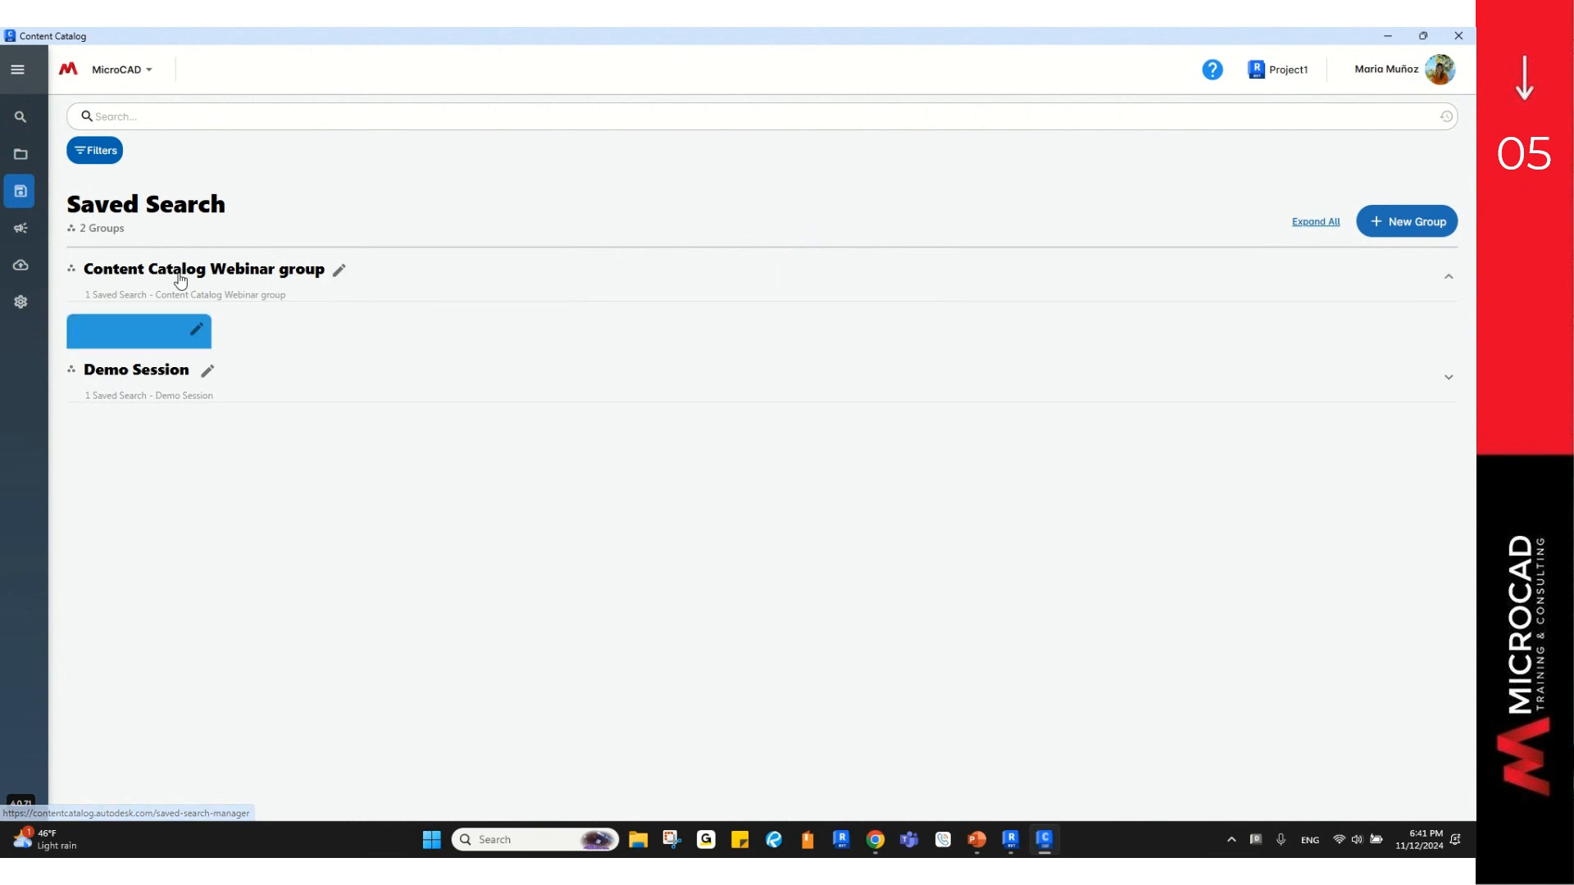
pyautogui.click(131, 450)
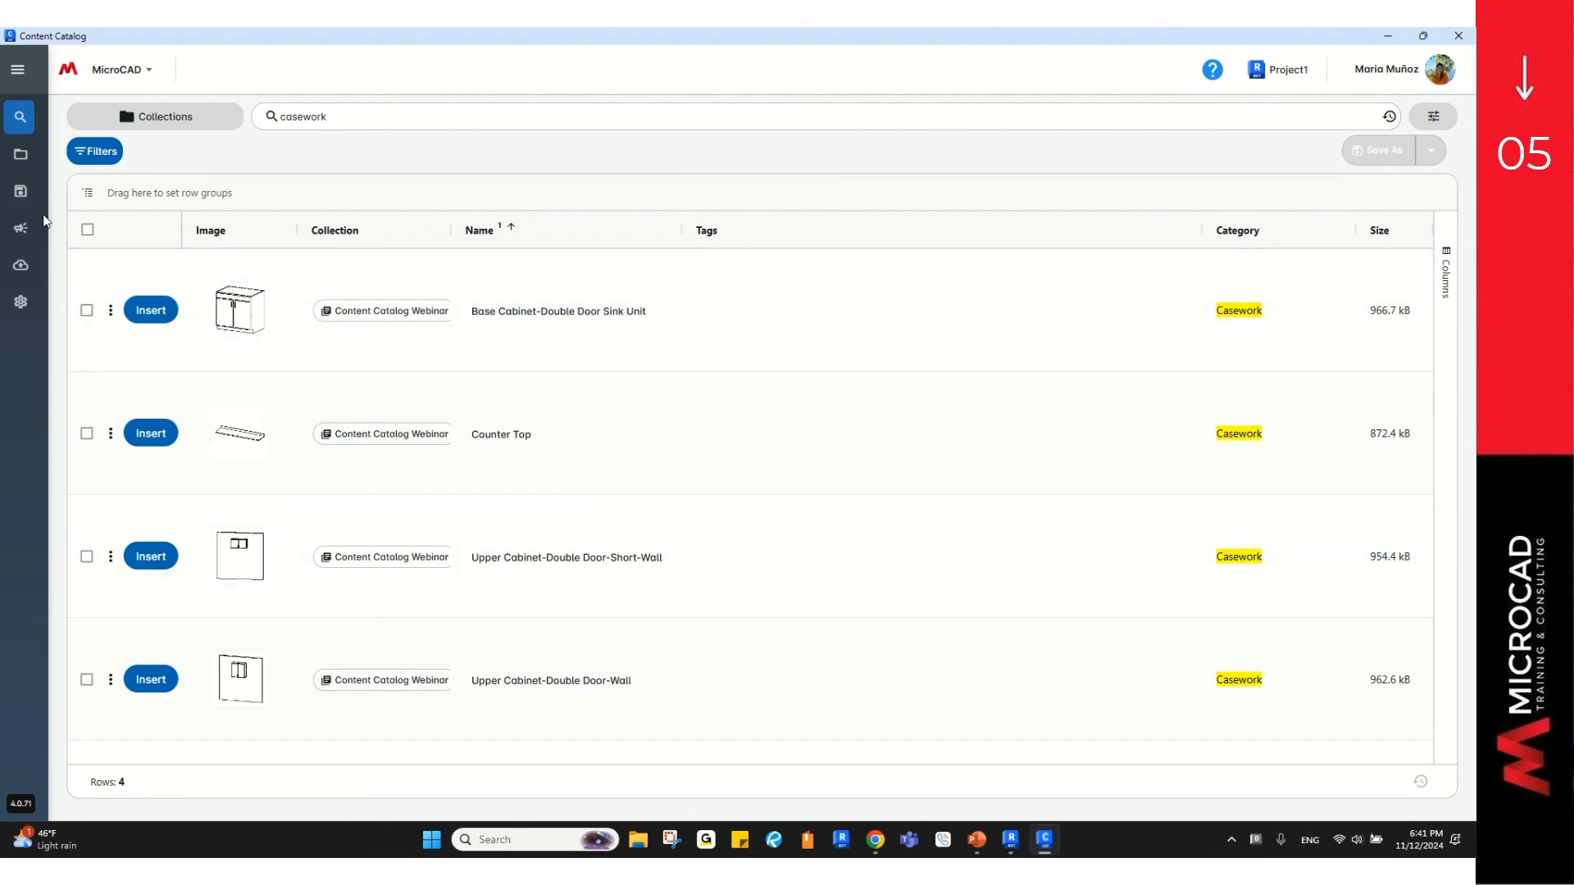
# Step: Show the Upload Requests with Approved (4) and its 11/12/2024 batch expanded
pyautogui.click(27, 232)
pyautogui.click(24, 230)
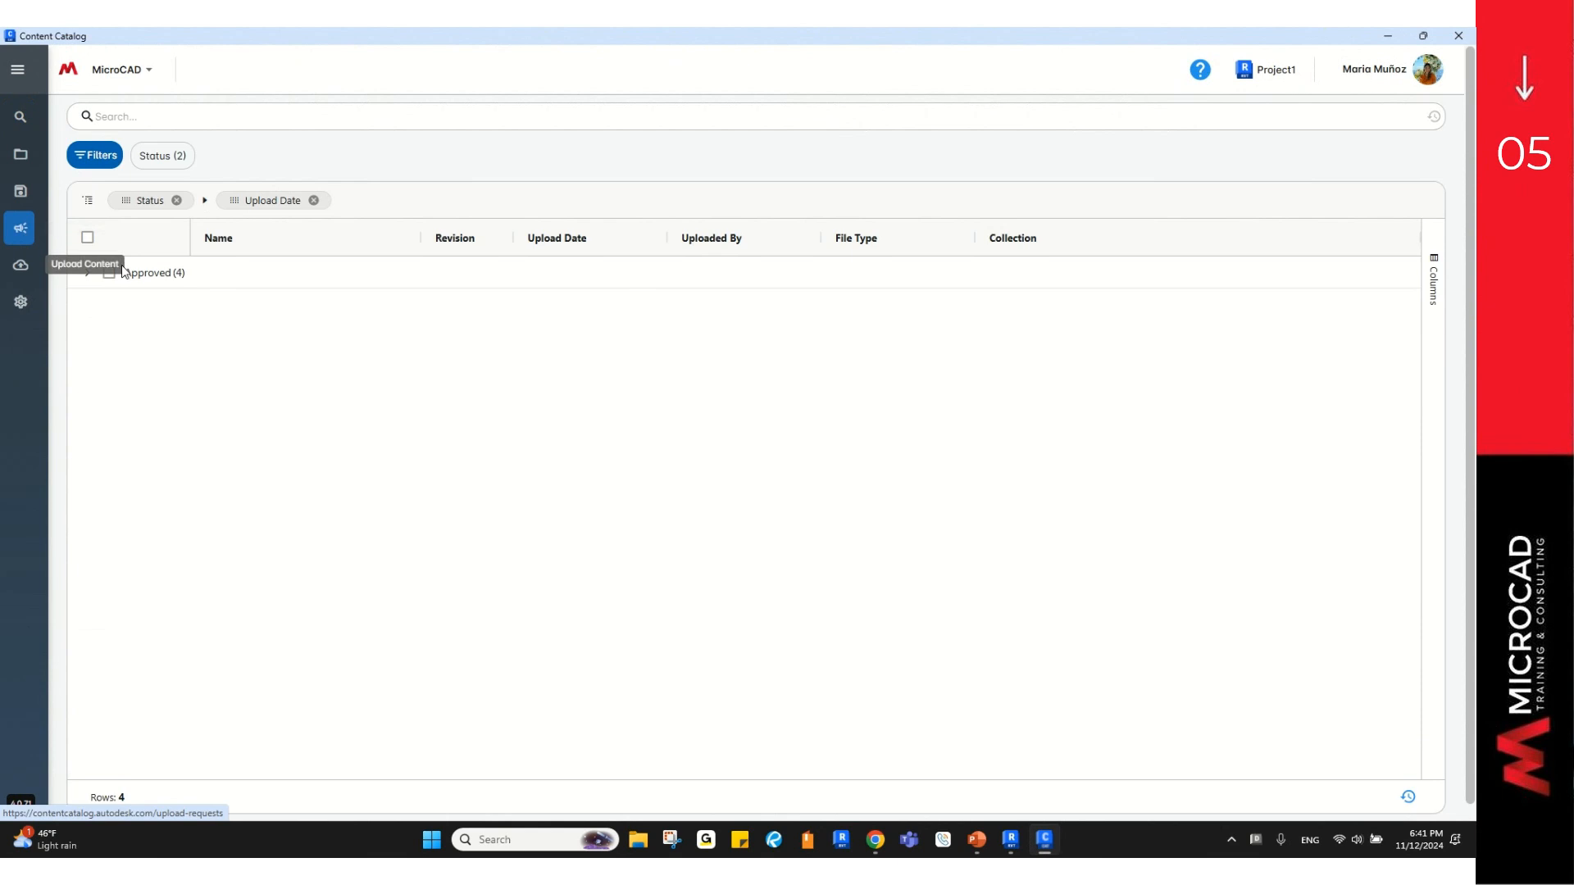
pyautogui.click(87, 273)
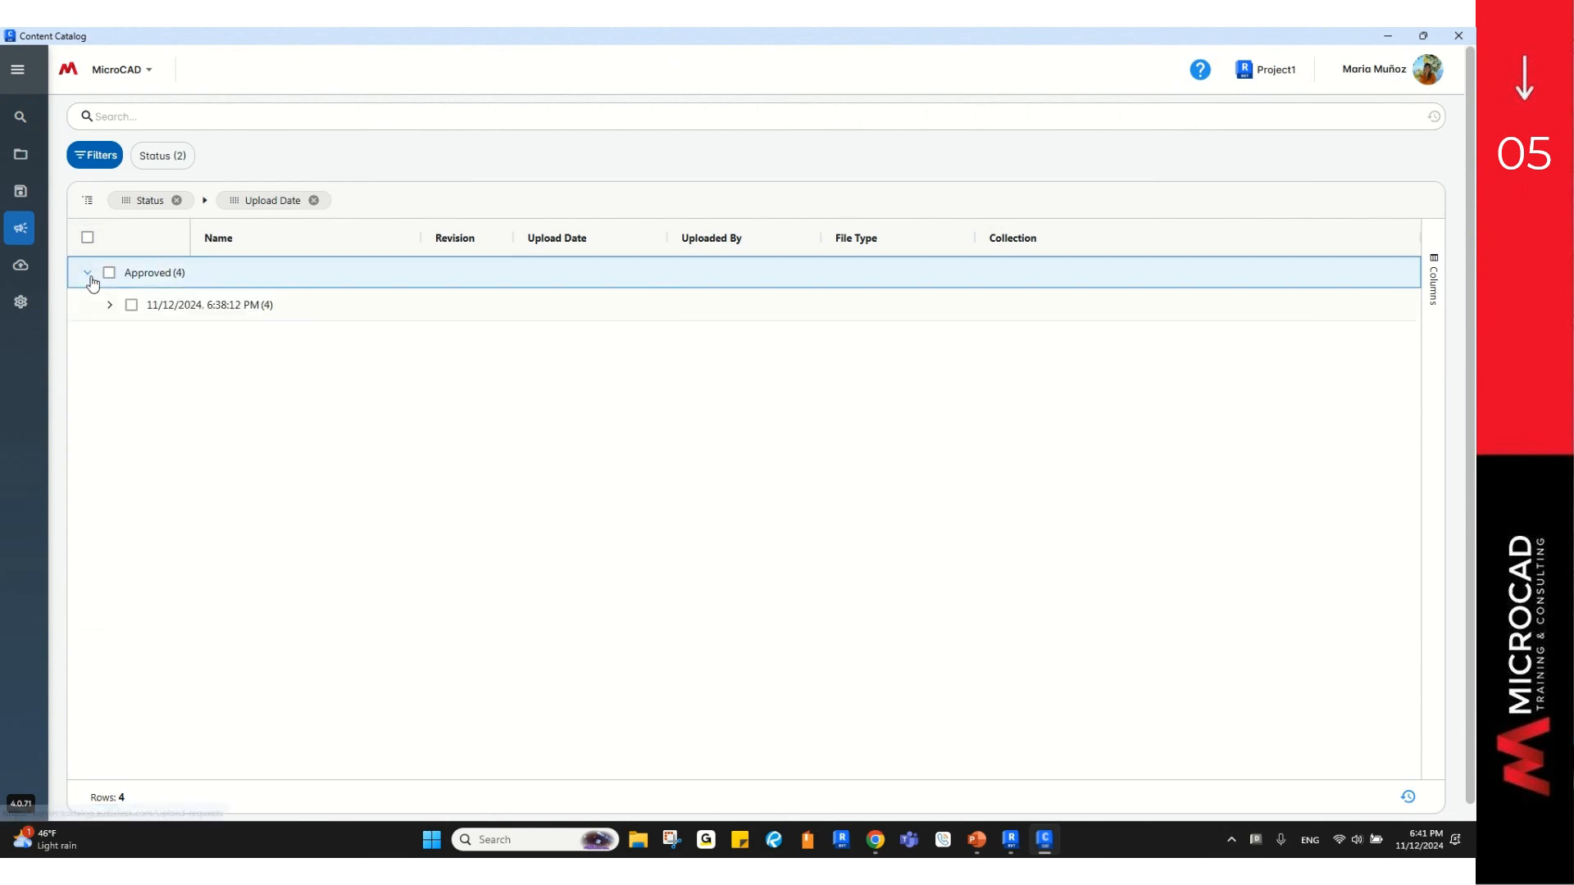
pyautogui.click(110, 308)
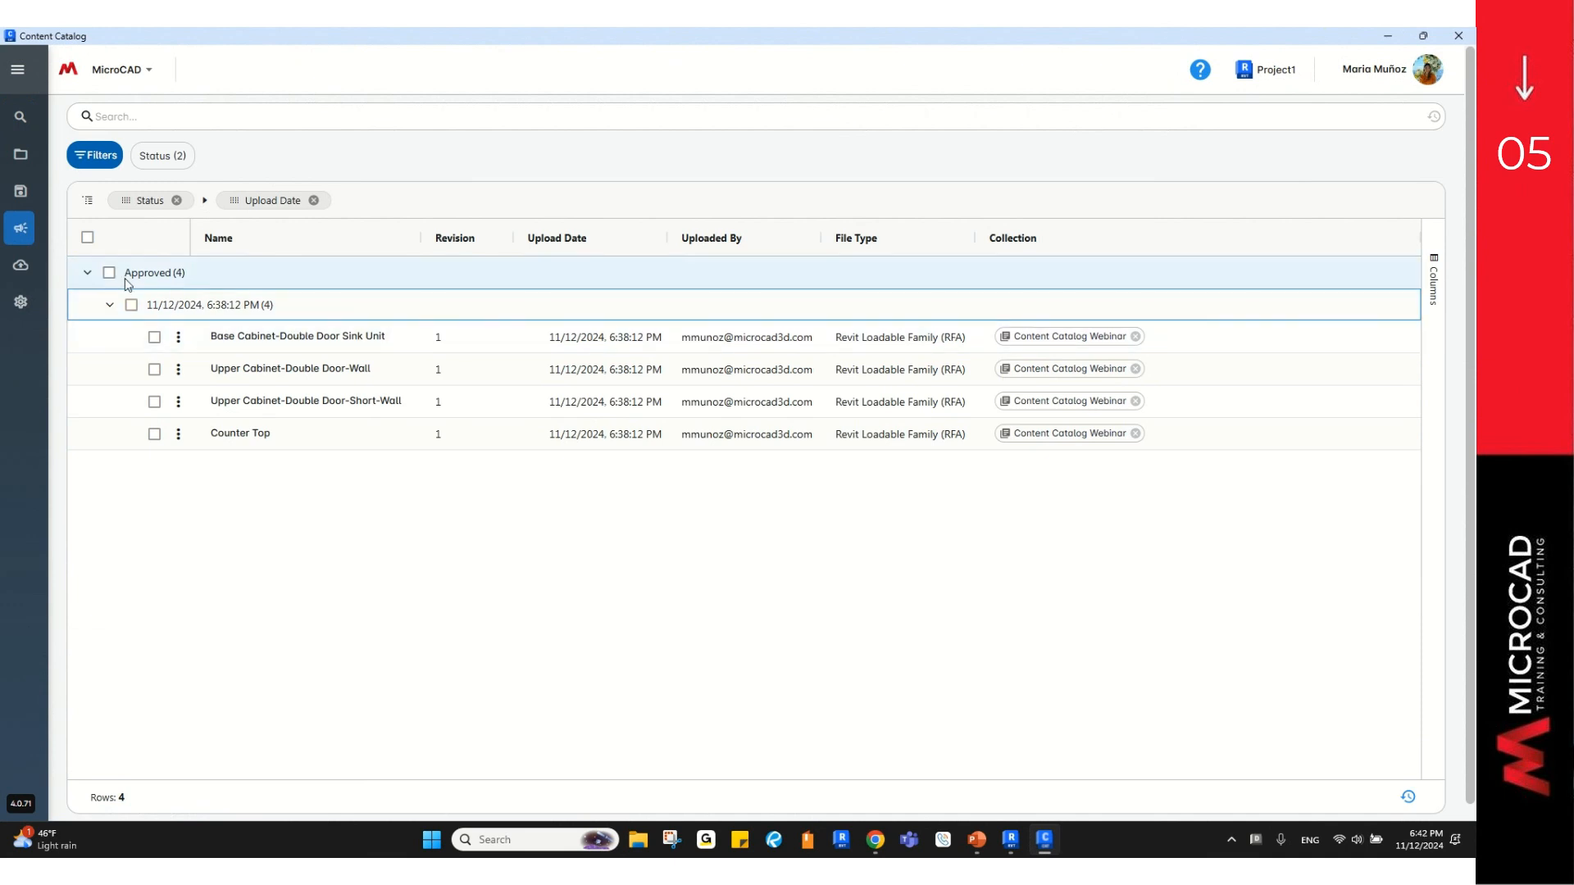
# Step: Open Company Detail on Manage Tags, showing the Demo Session Tags and Test tags
pyautogui.click(18, 303)
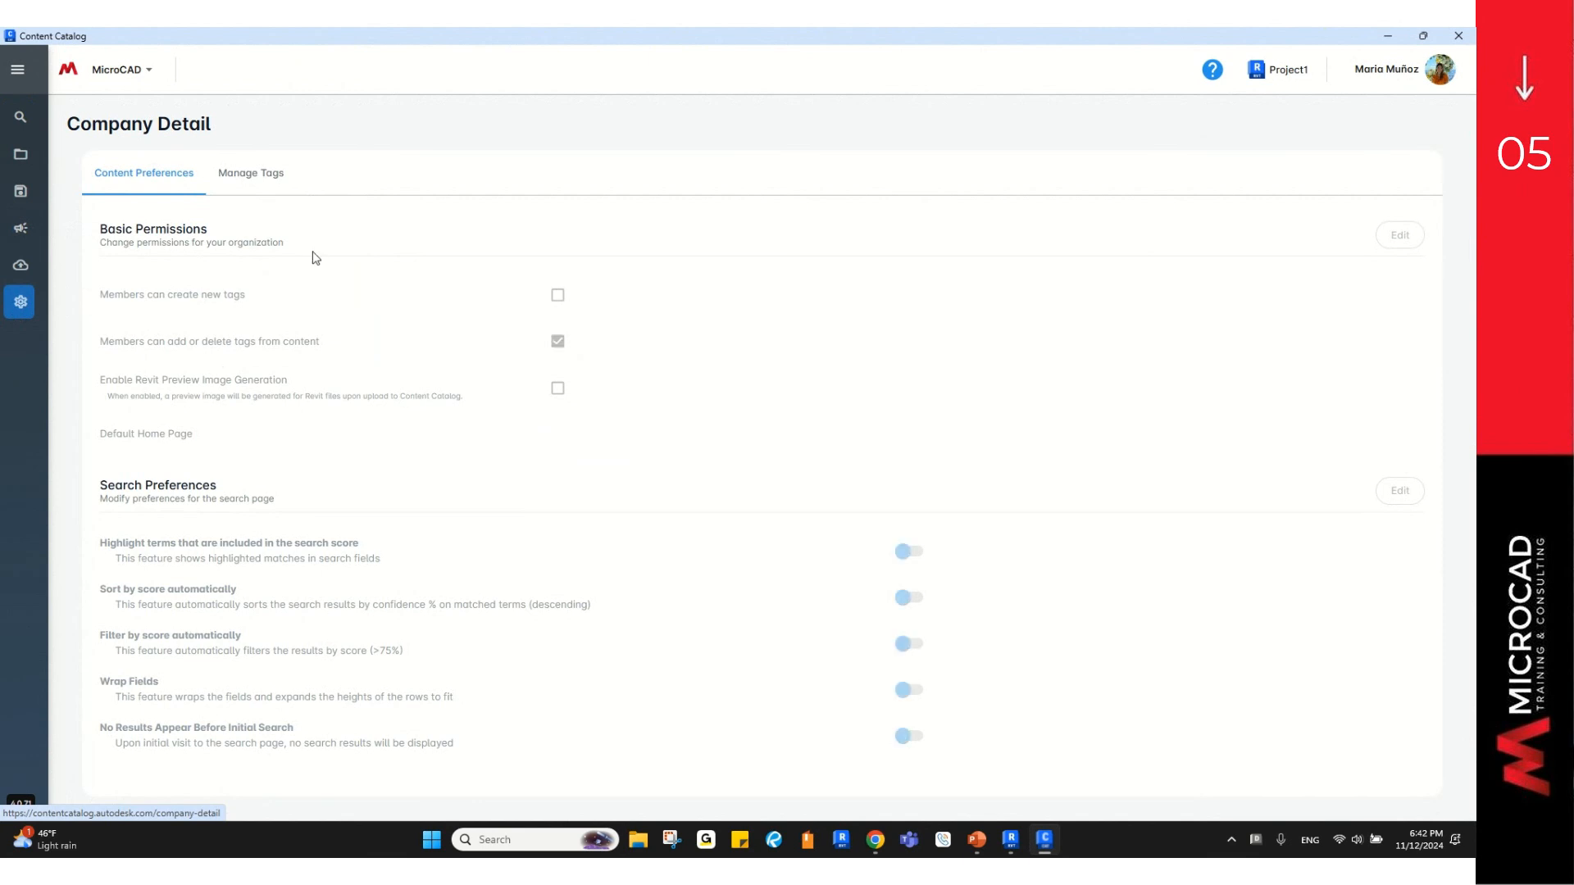
pyautogui.click(243, 182)
pyautogui.click(244, 181)
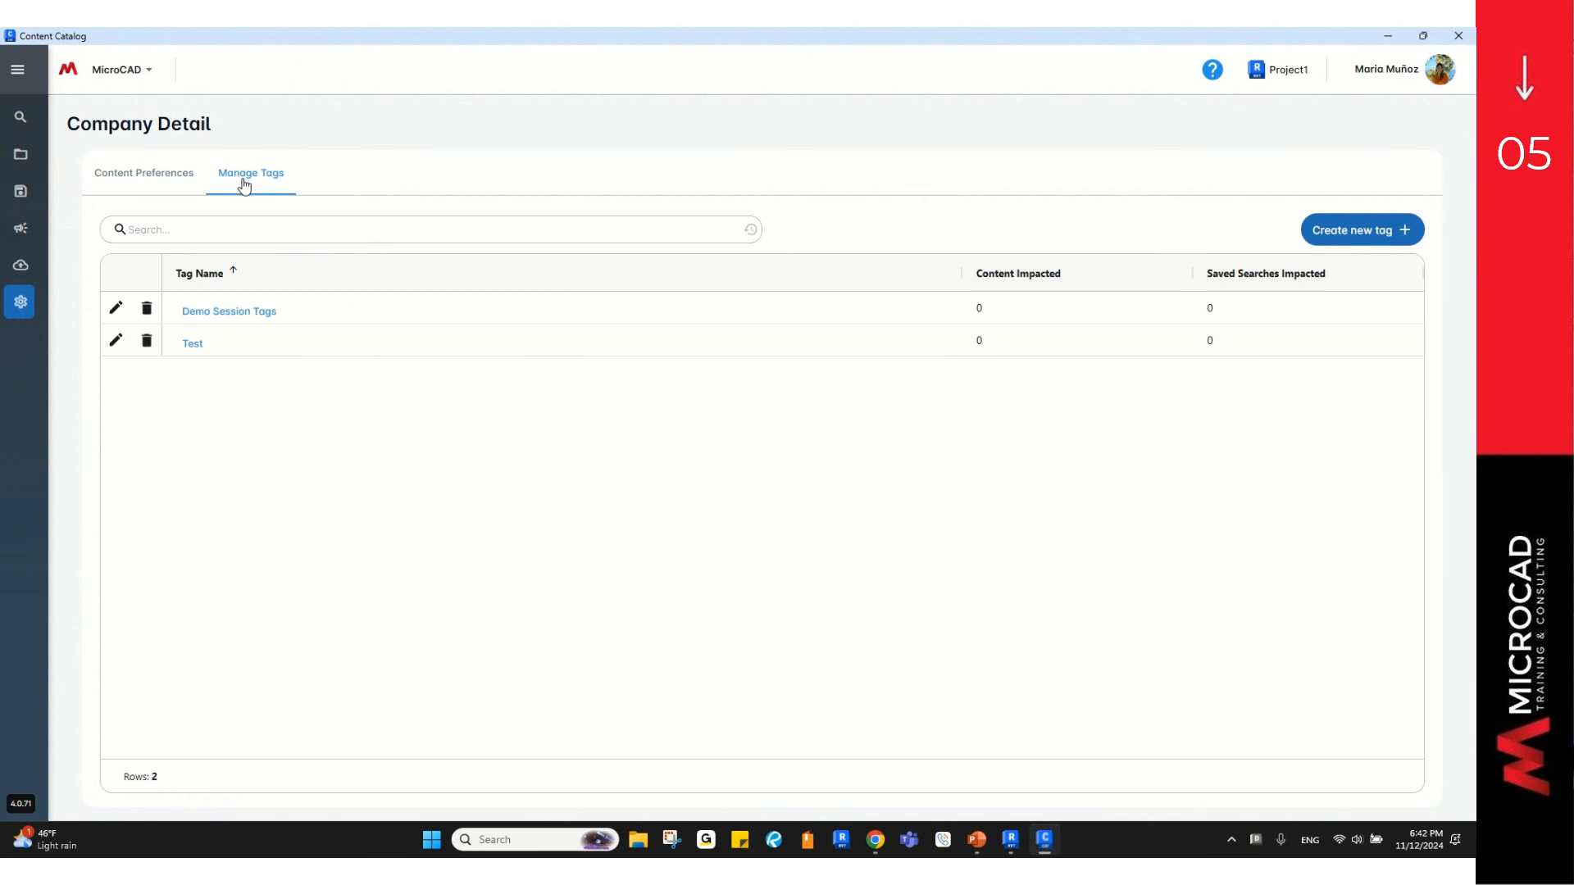
# Step: Create the company tag 'Content Catalog Webinar', then go back to Browse for Content
pyautogui.click(1403, 235)
pyautogui.click(1403, 235)
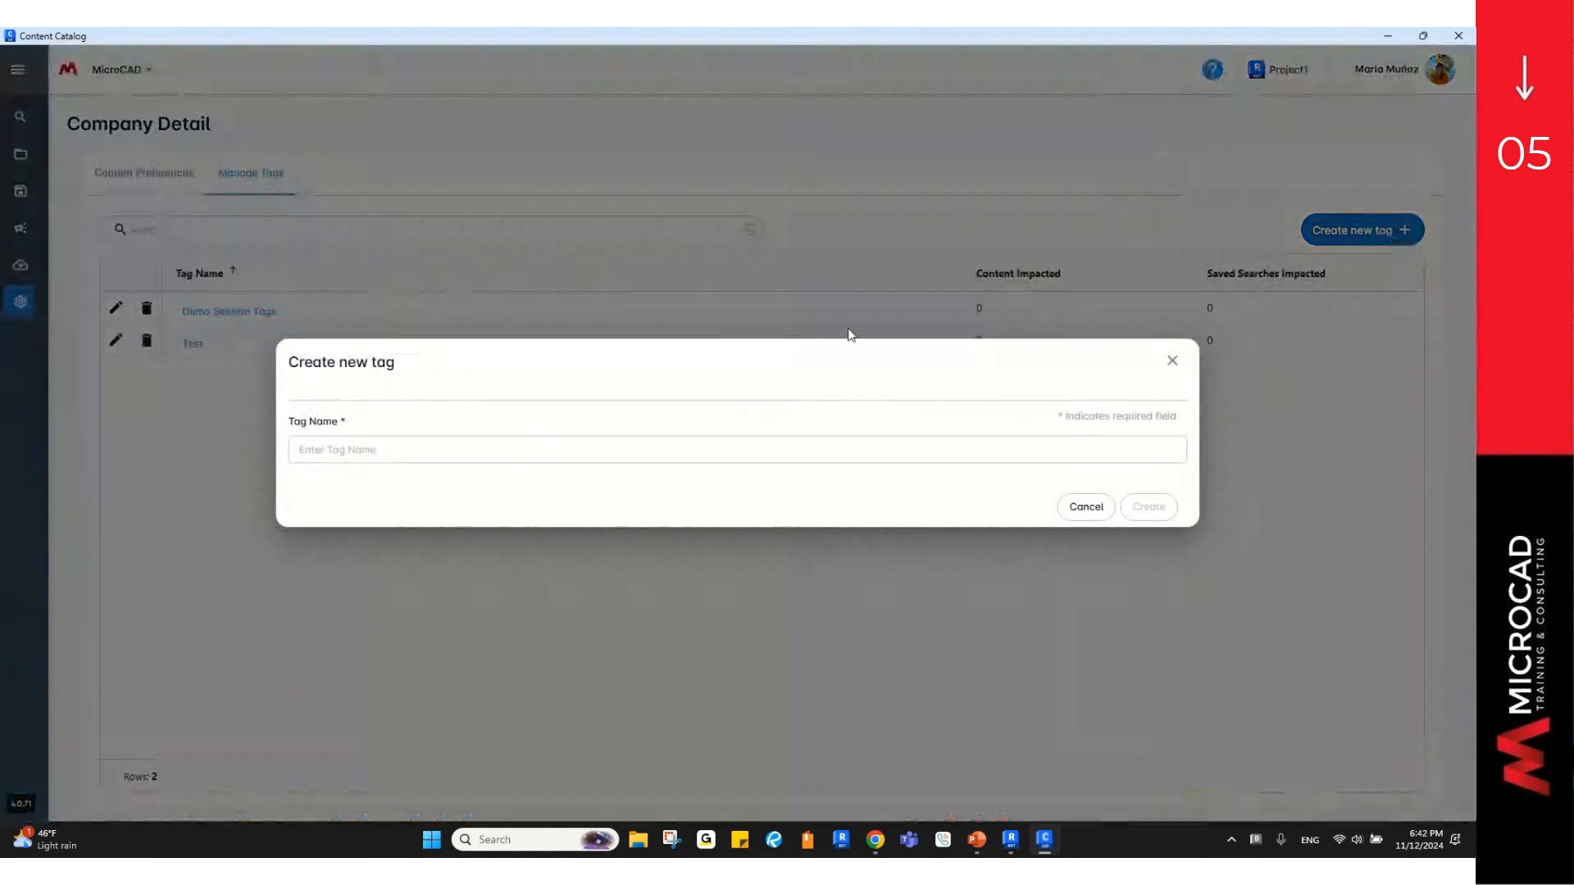
pyautogui.click(502, 453)
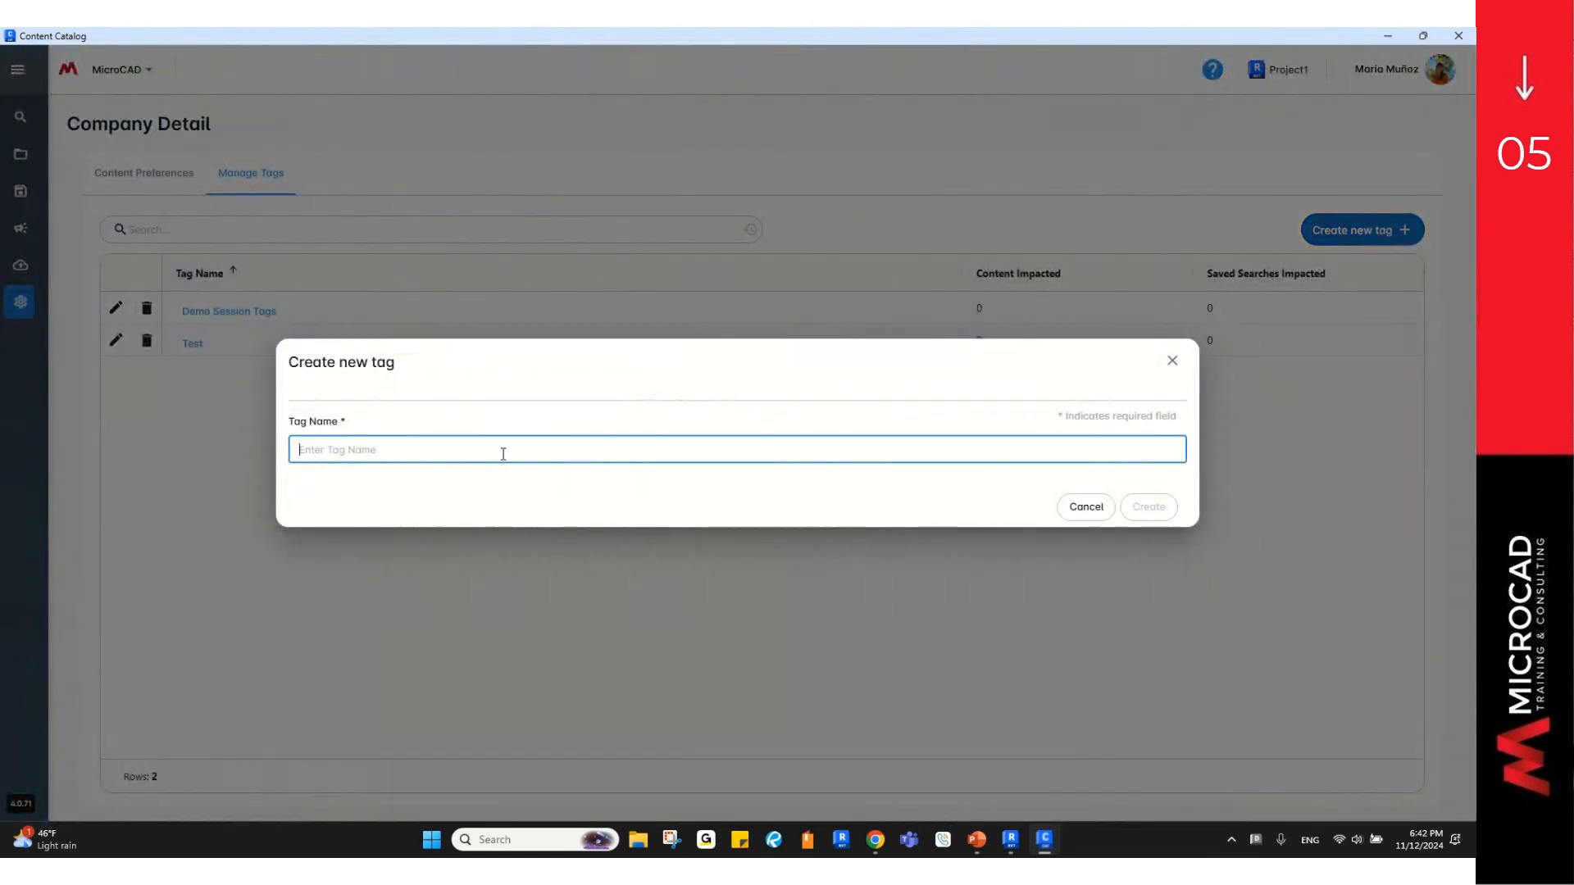
pyautogui.write('Content Catalog Webinar')
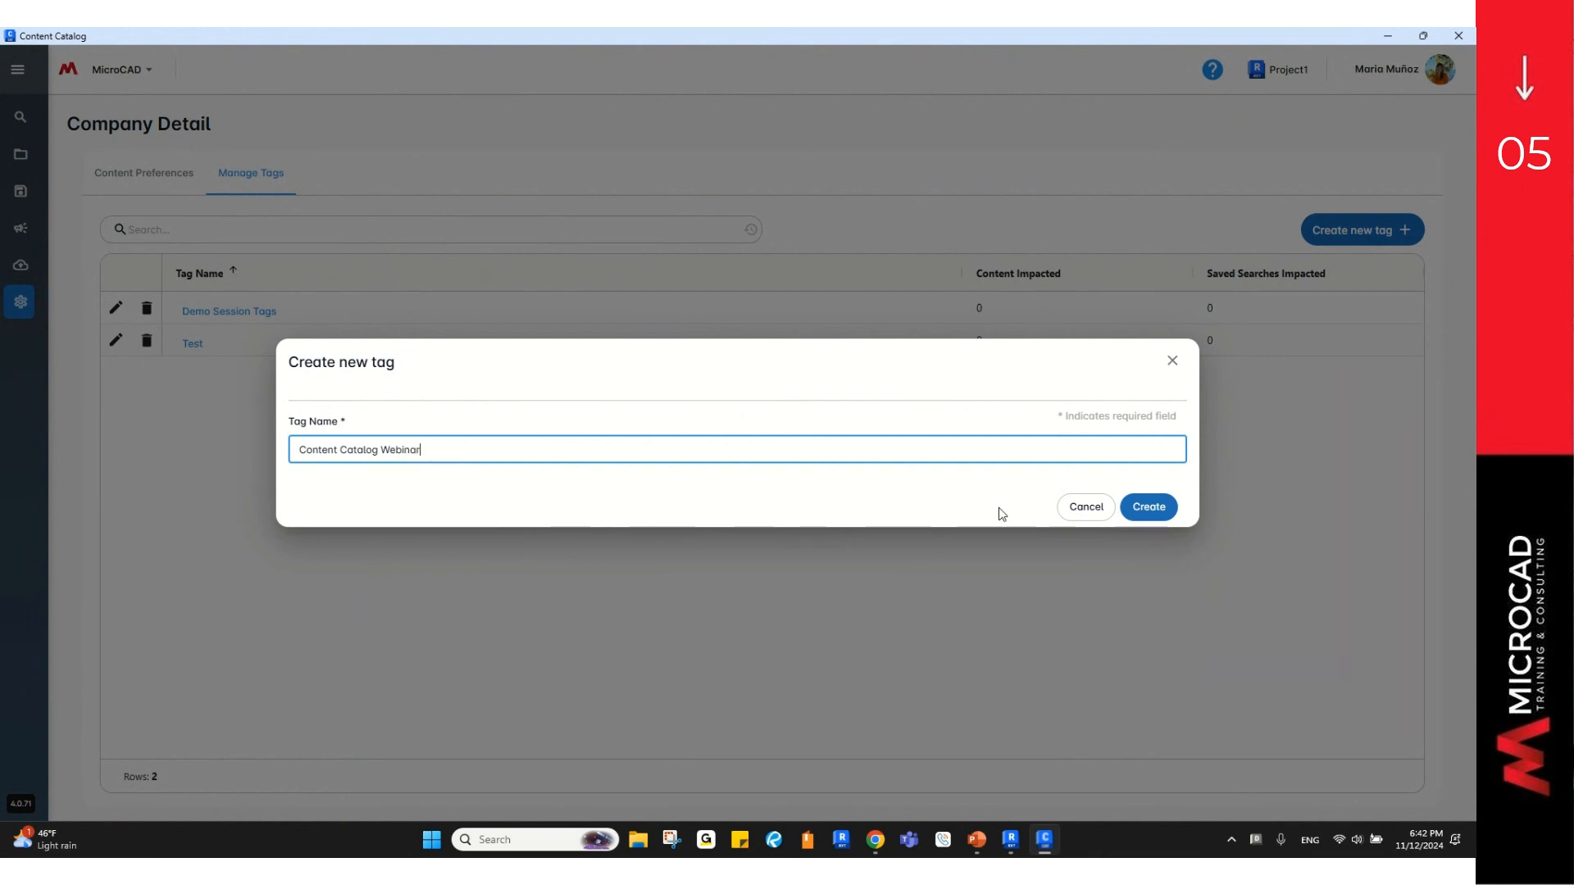
pyautogui.click(1165, 507)
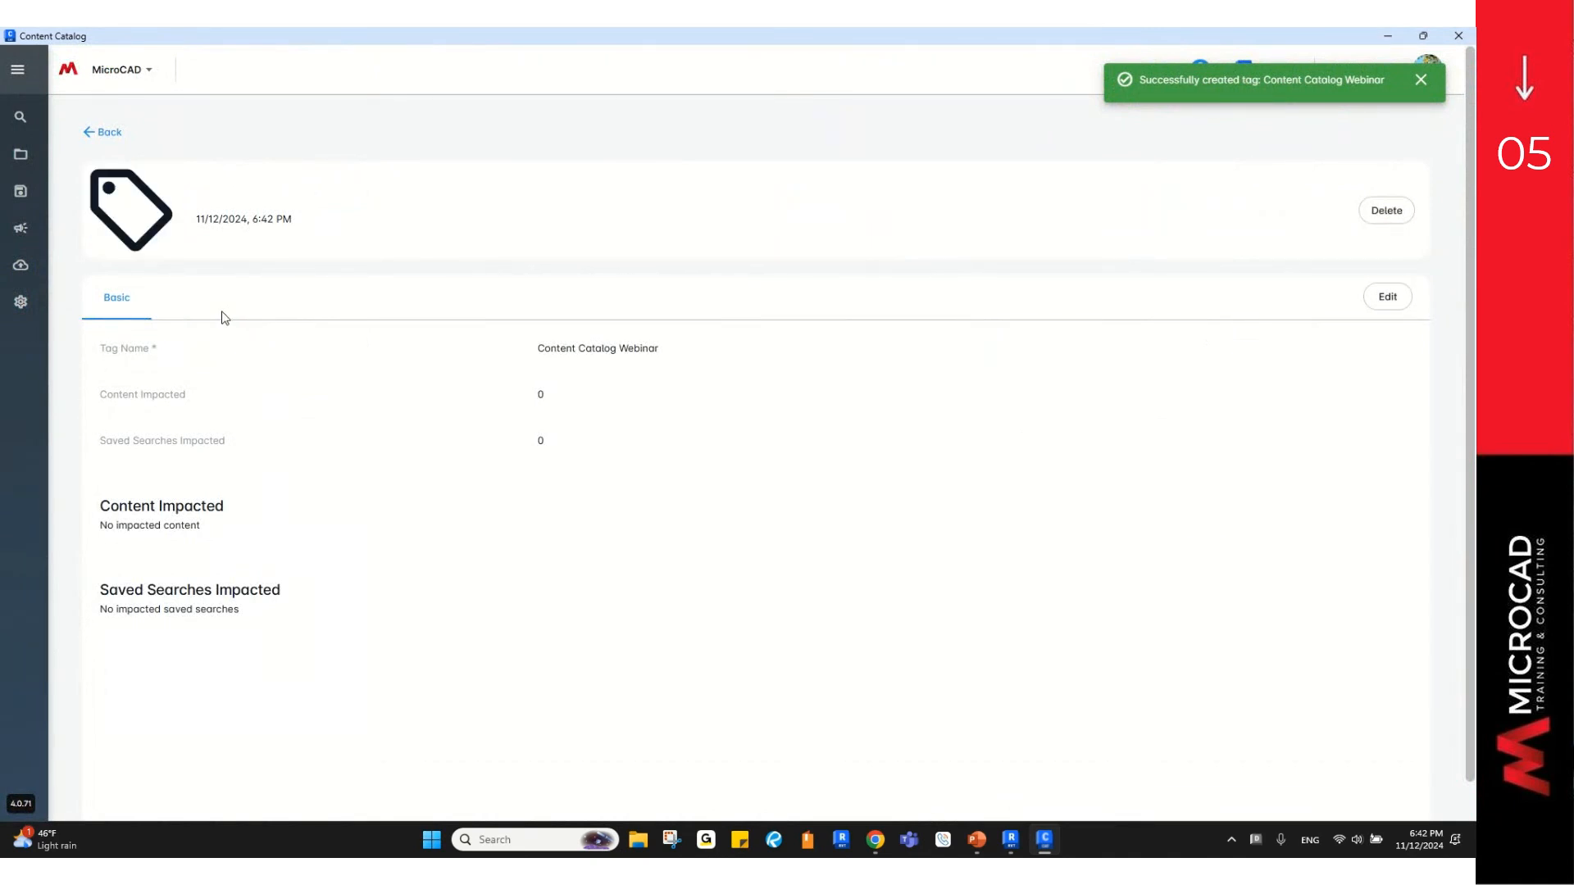
pyautogui.click(24, 166)
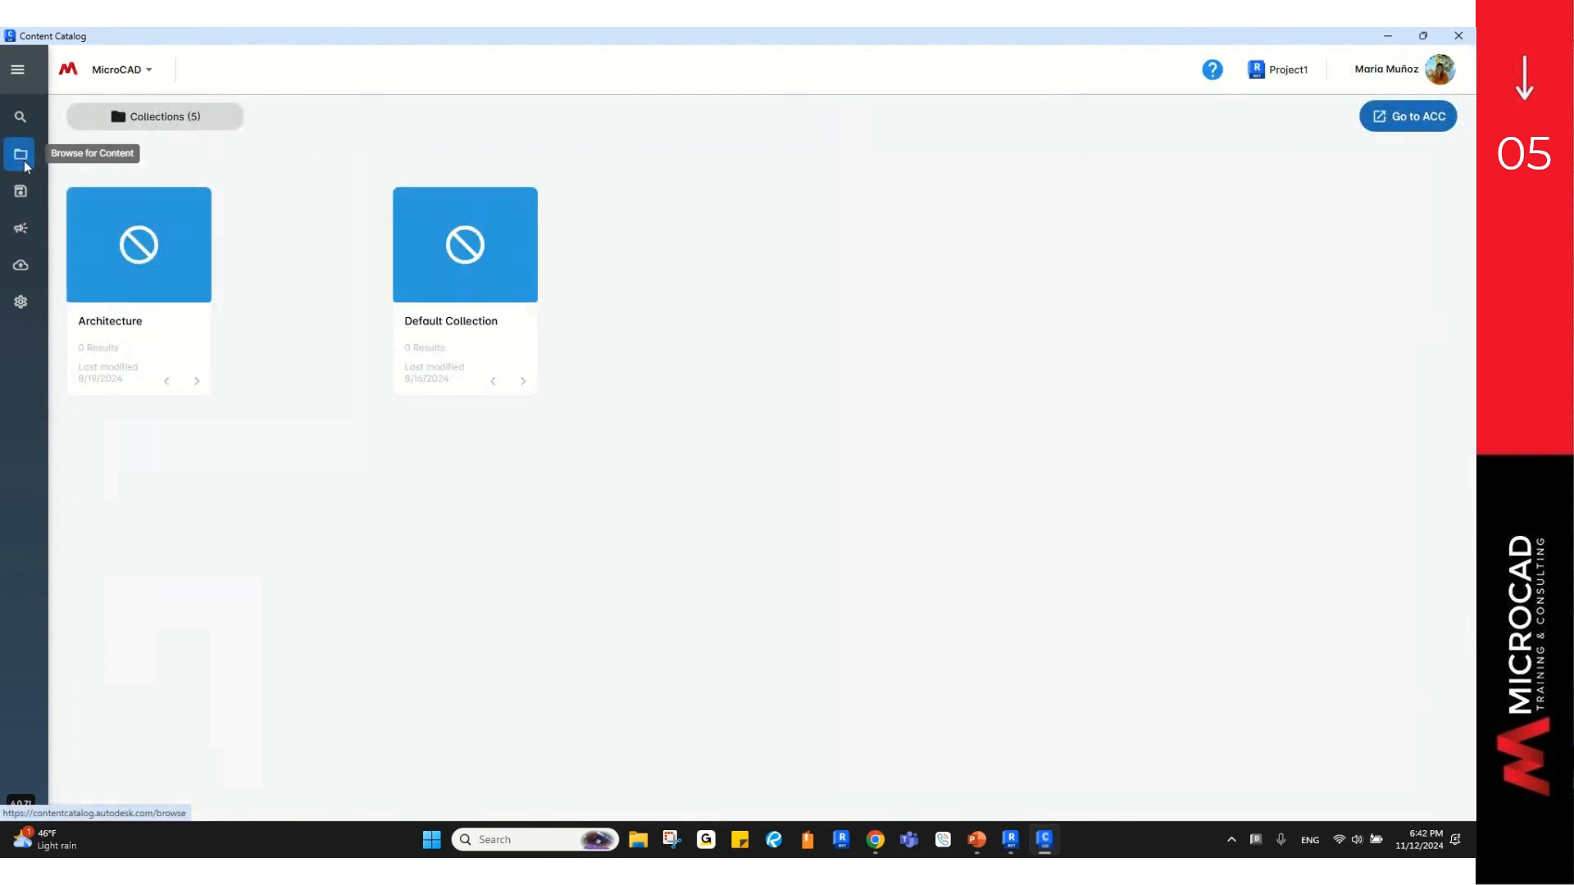
# Step: Tag the Base Cabinet-Double Door Sink Unit in Content Catalog Webinar > Casework with 'Content Catalog Webinar'
pyautogui.click(269, 341)
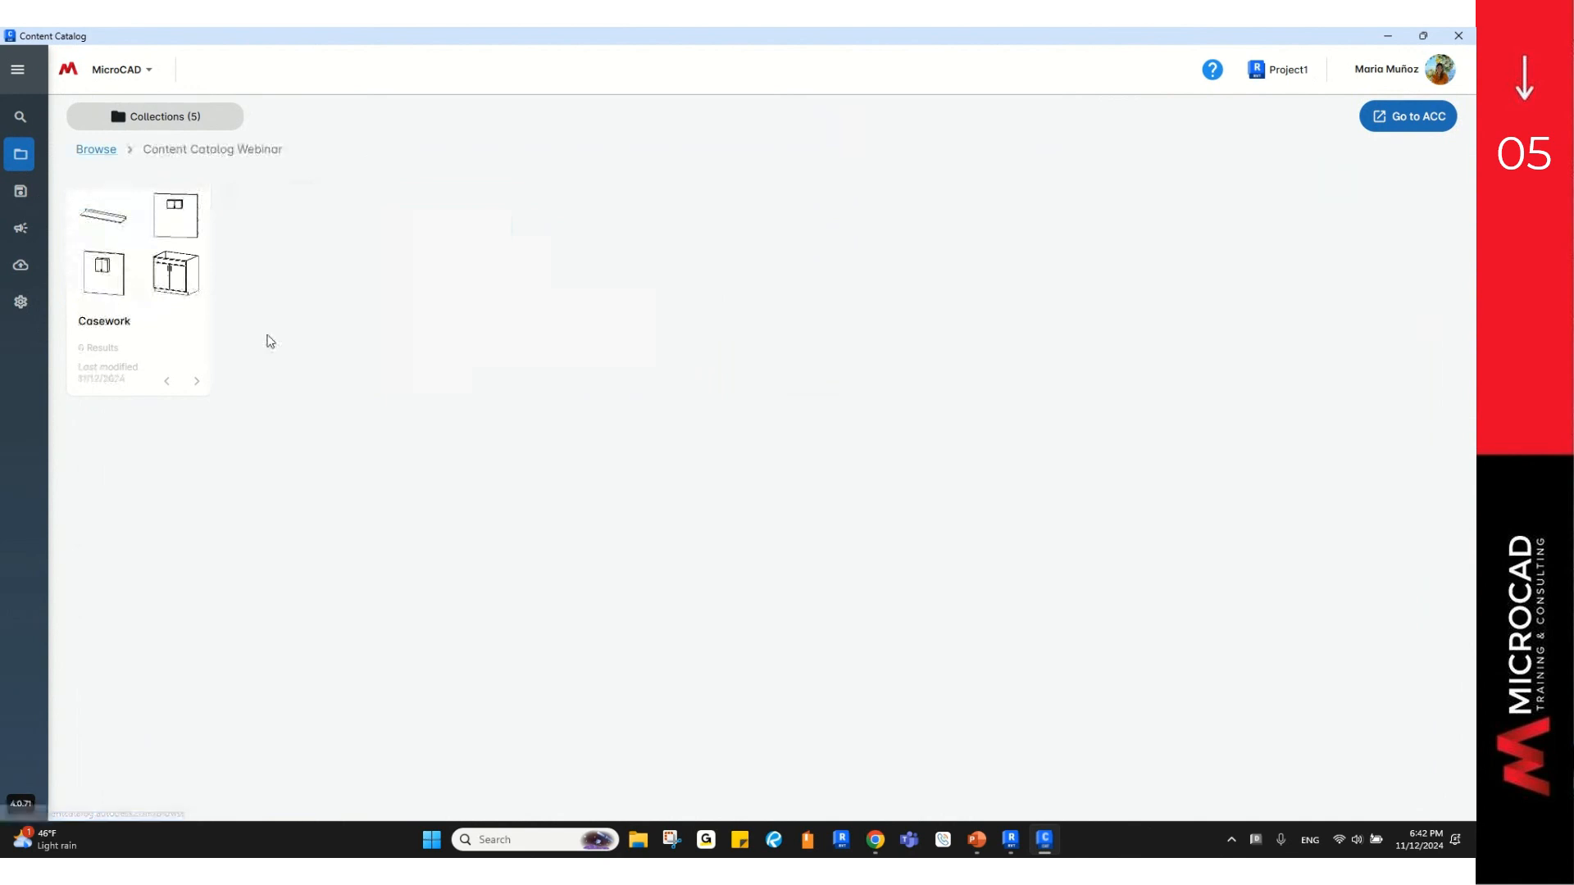
pyautogui.click(124, 332)
pyautogui.click(125, 332)
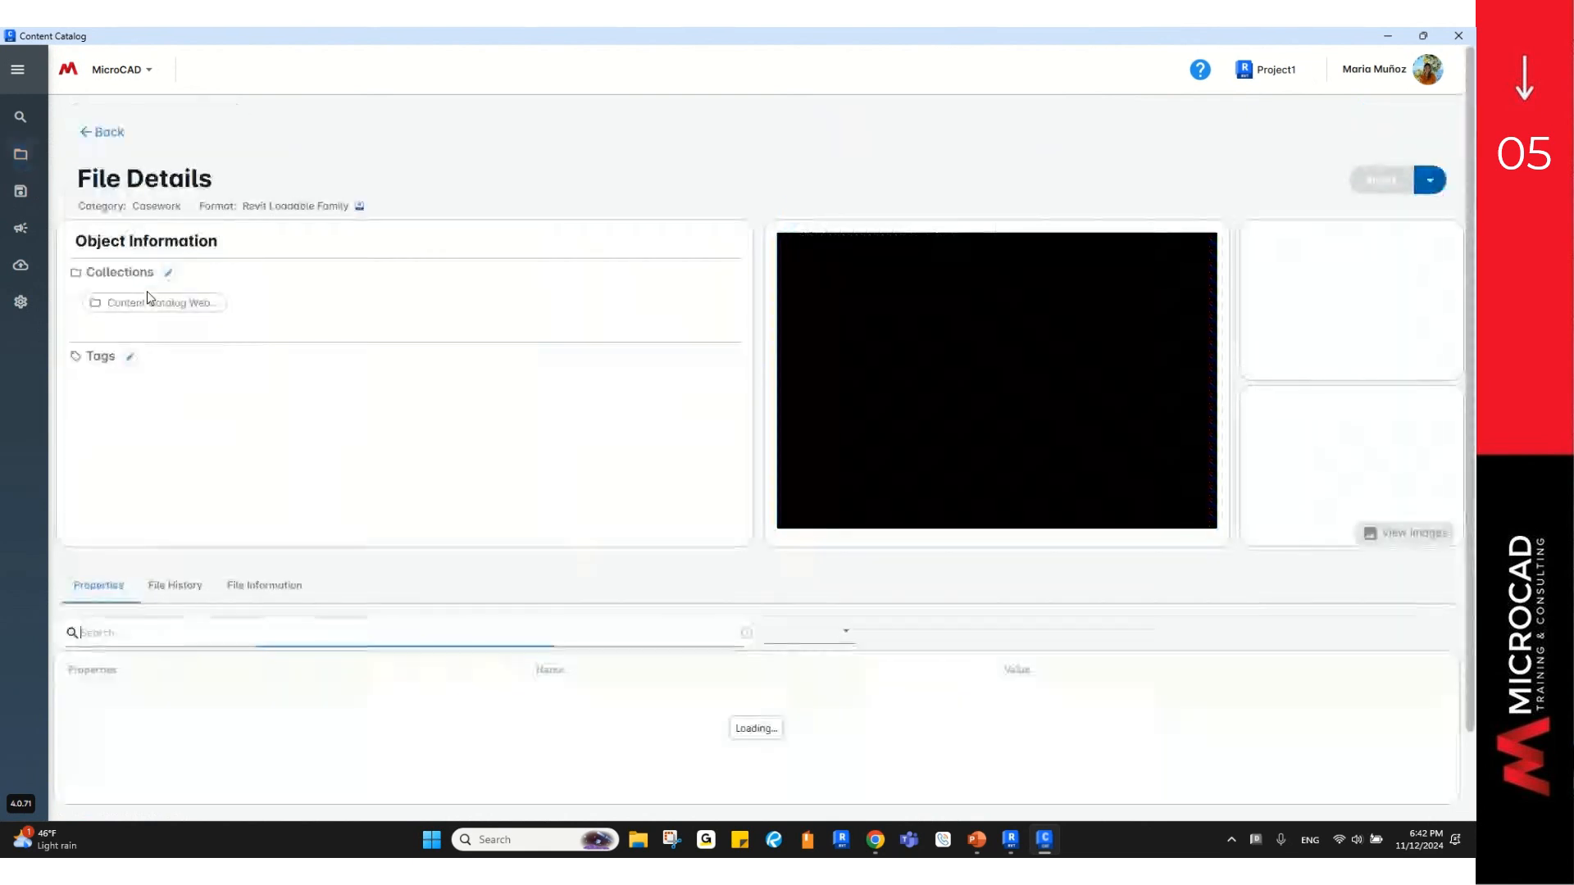
pyautogui.press('ctrl')
pyautogui.press('ctrl')
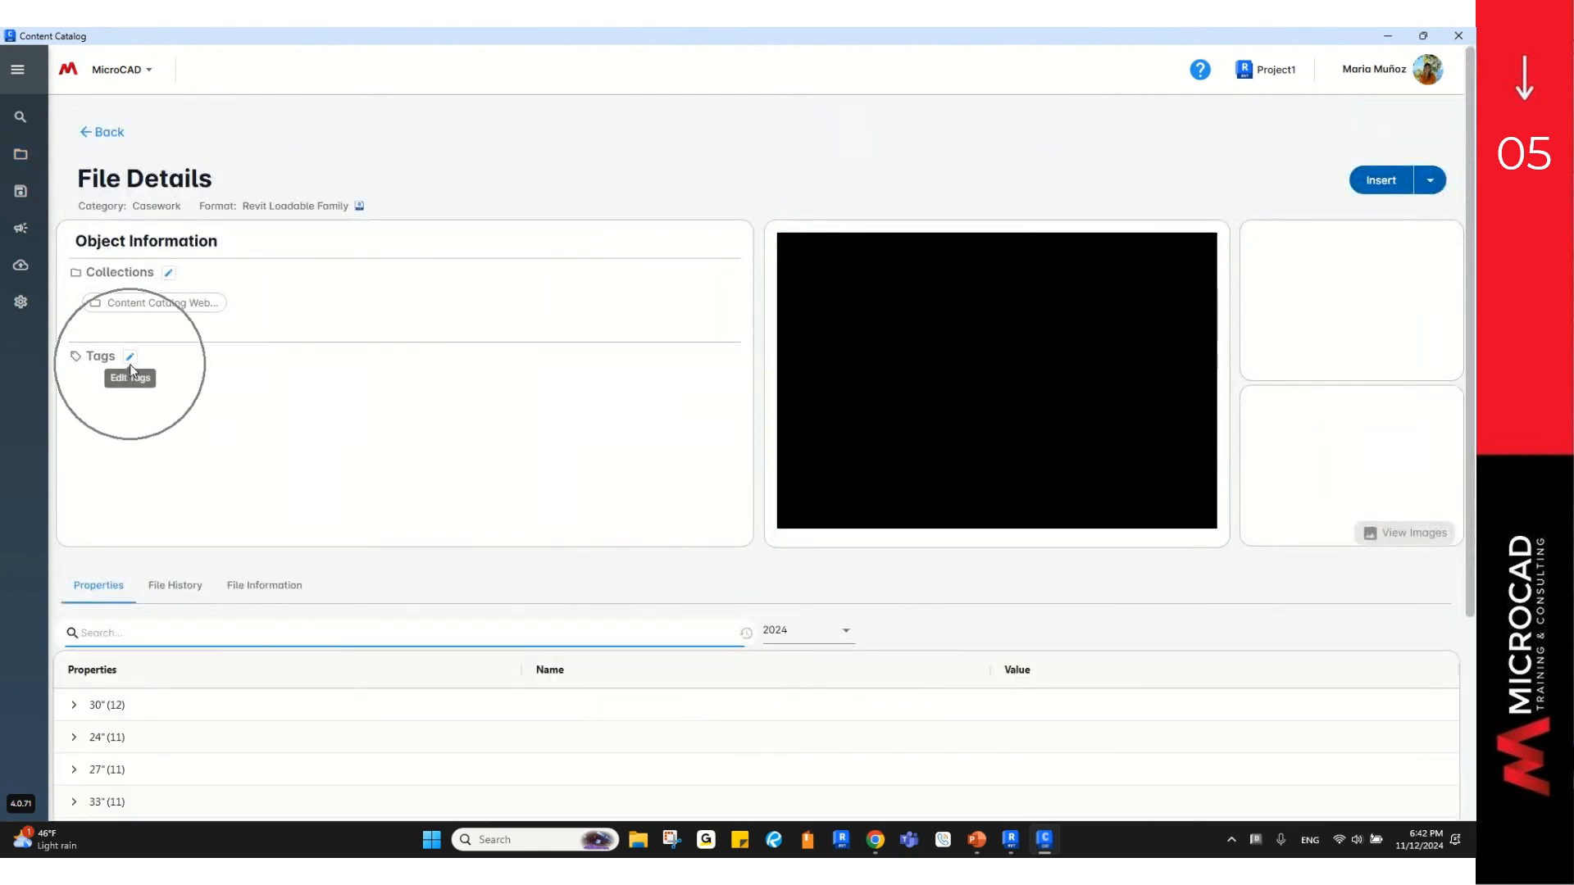
pyautogui.click(130, 358)
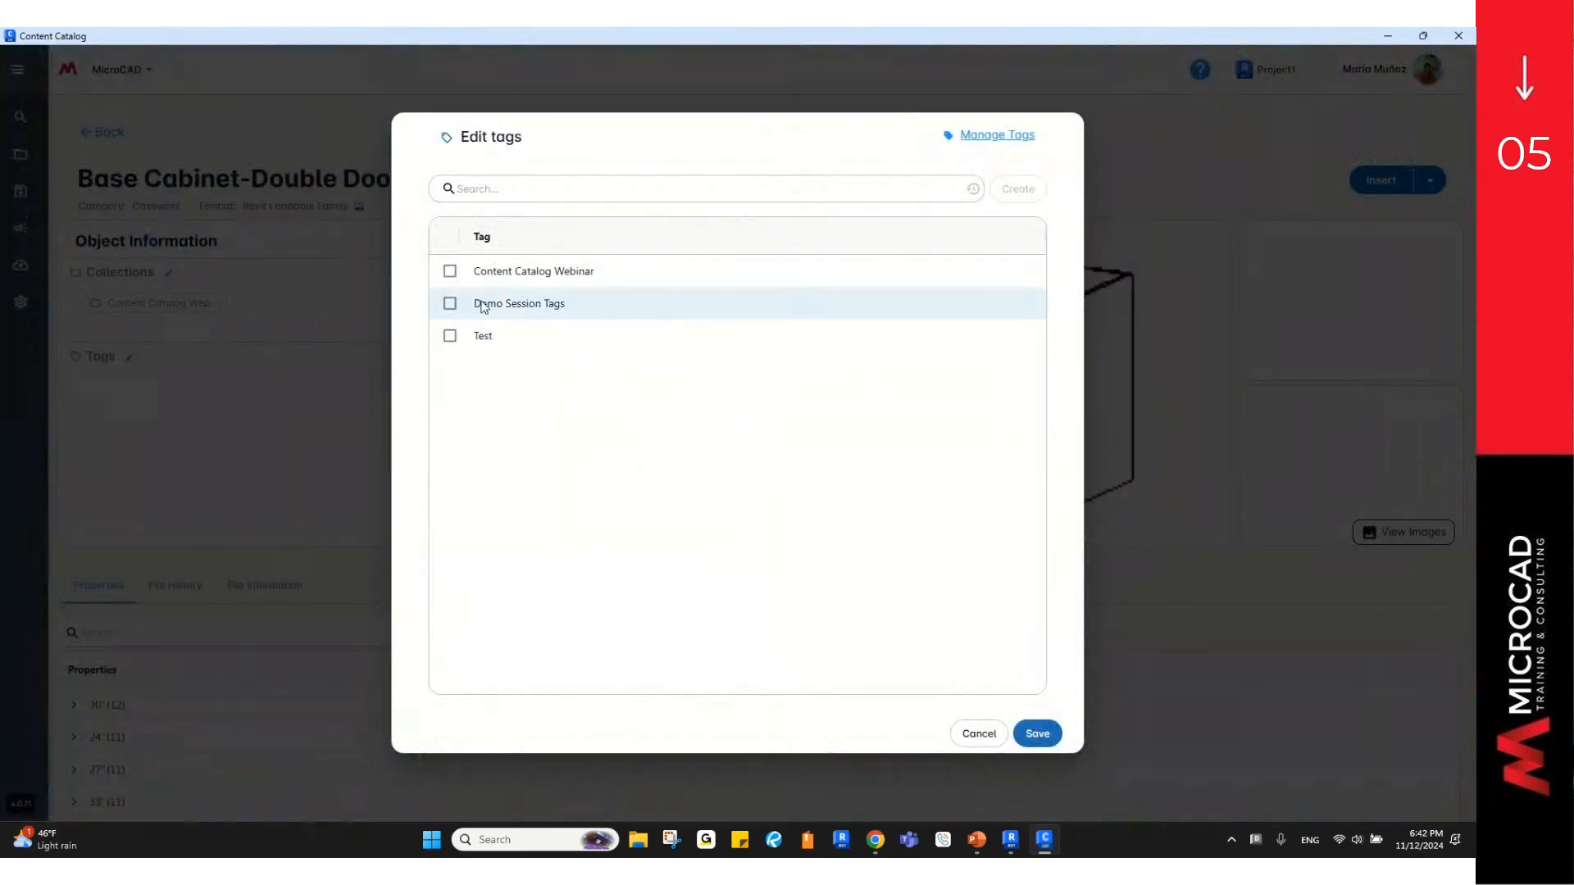
pyautogui.click(450, 273)
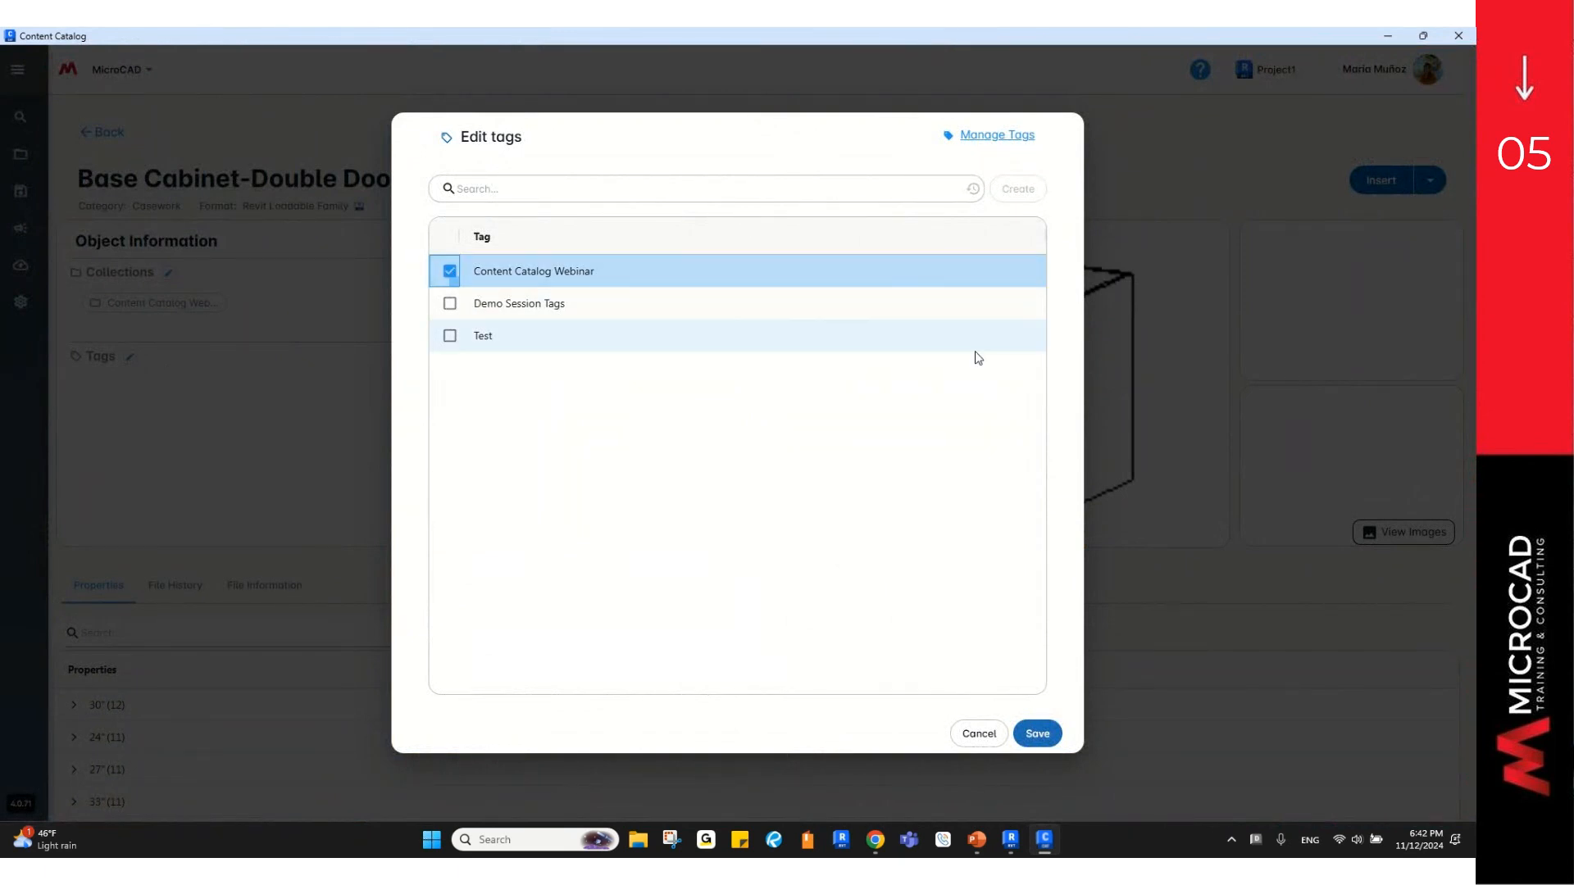
pyautogui.press('ctrl')
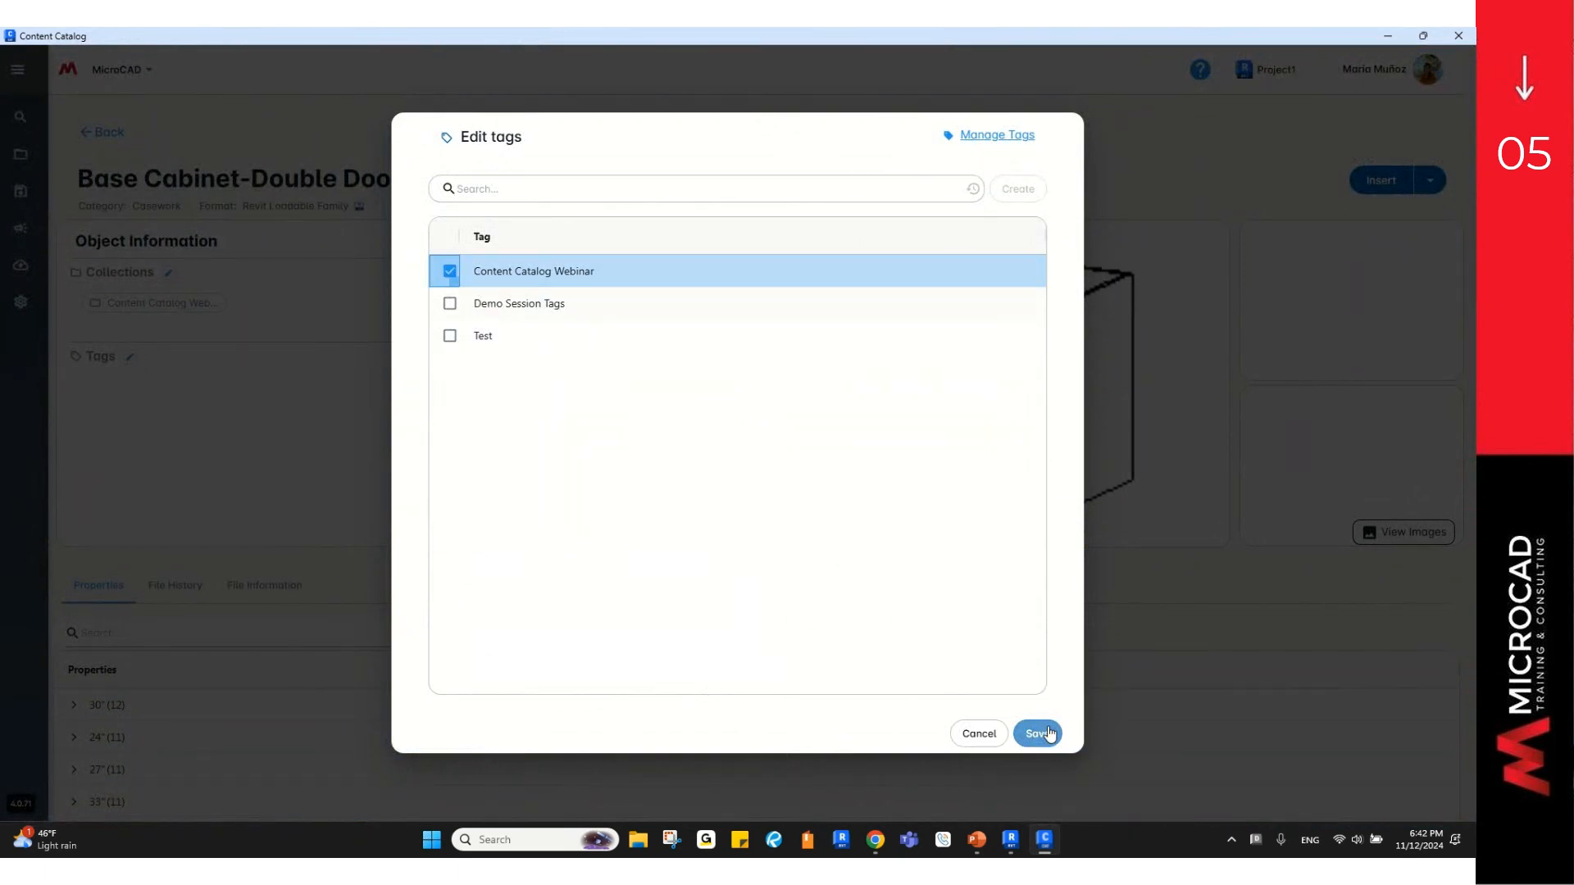
pyautogui.click(1038, 732)
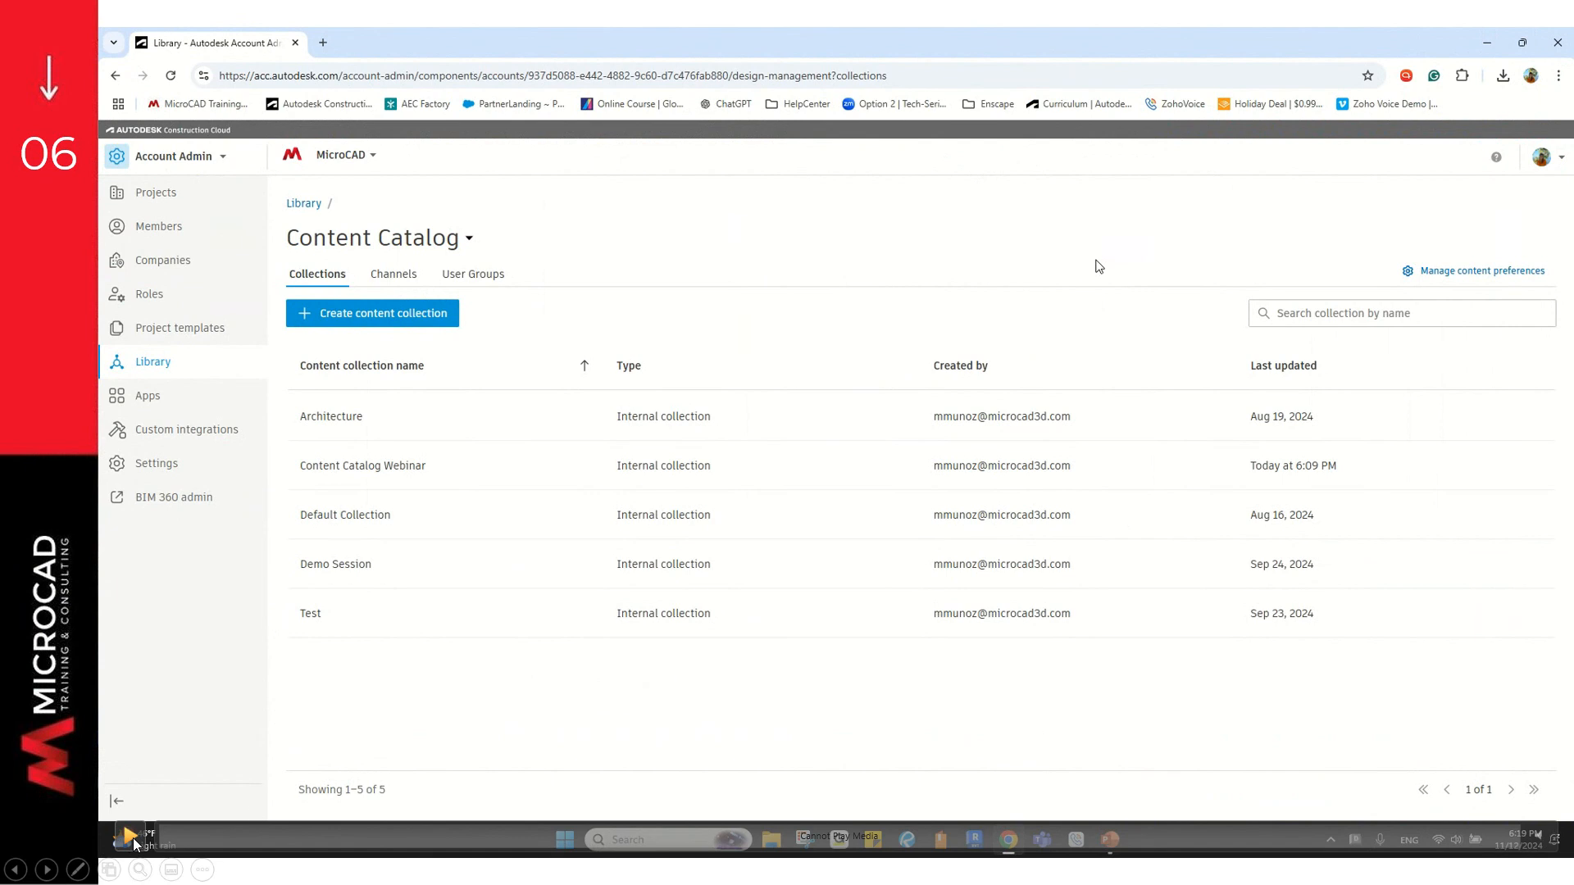
# Step: Open 'Manage content preferences' from the Library's Content Catalog Collections page
pyautogui.click(1503, 281)
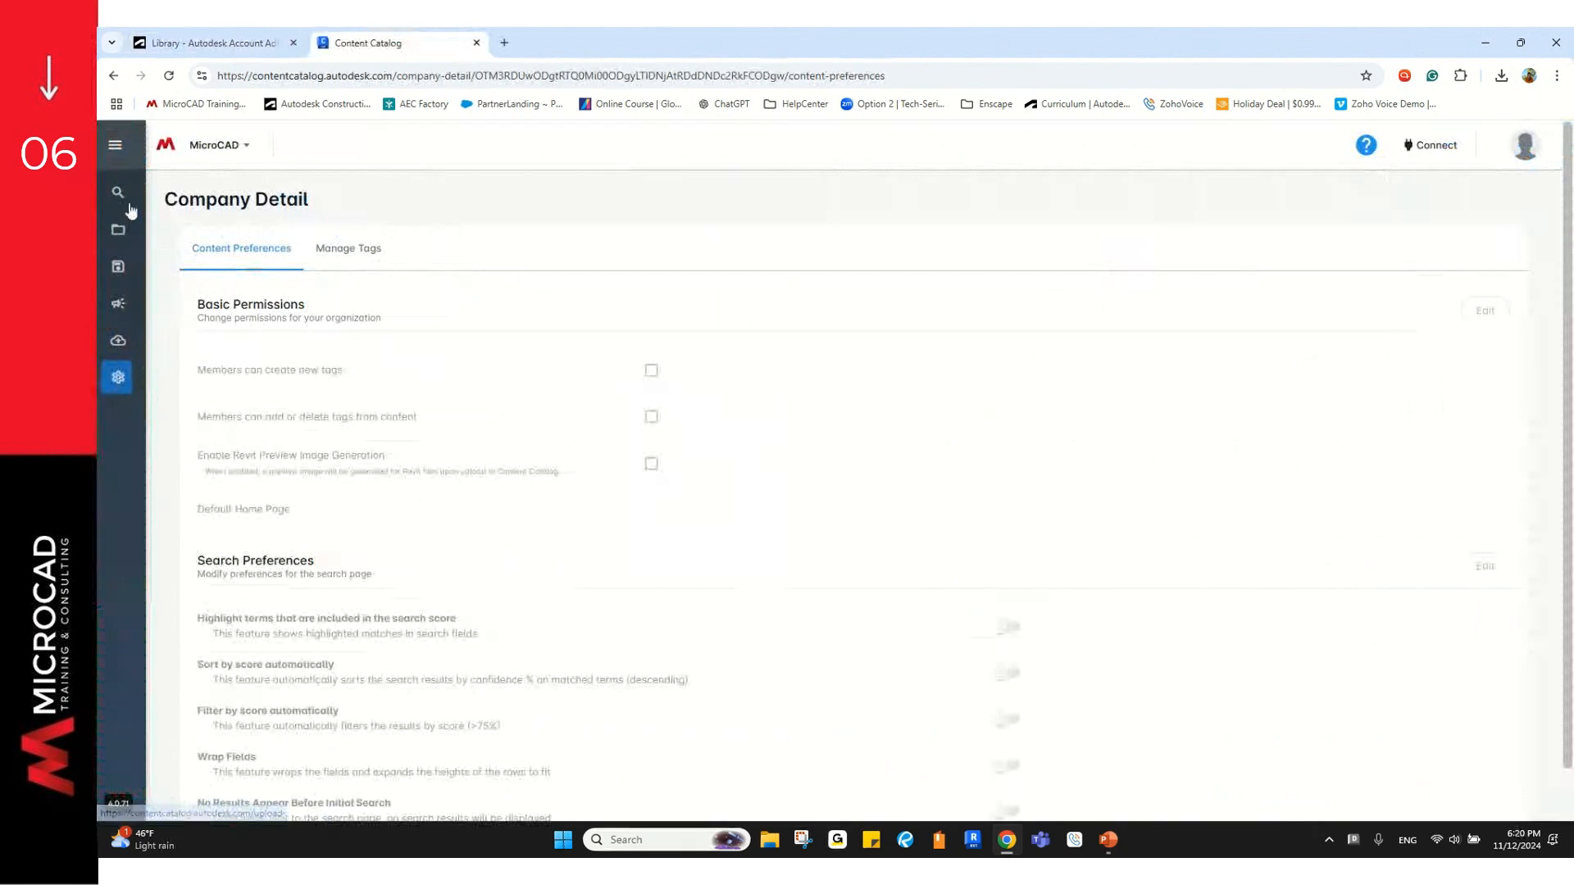
# Step: Visit Search, Browse, Saved Searches, Upload Requests, Upload Content and Company Detail, ending on Browse for Content
pyautogui.click(127, 200)
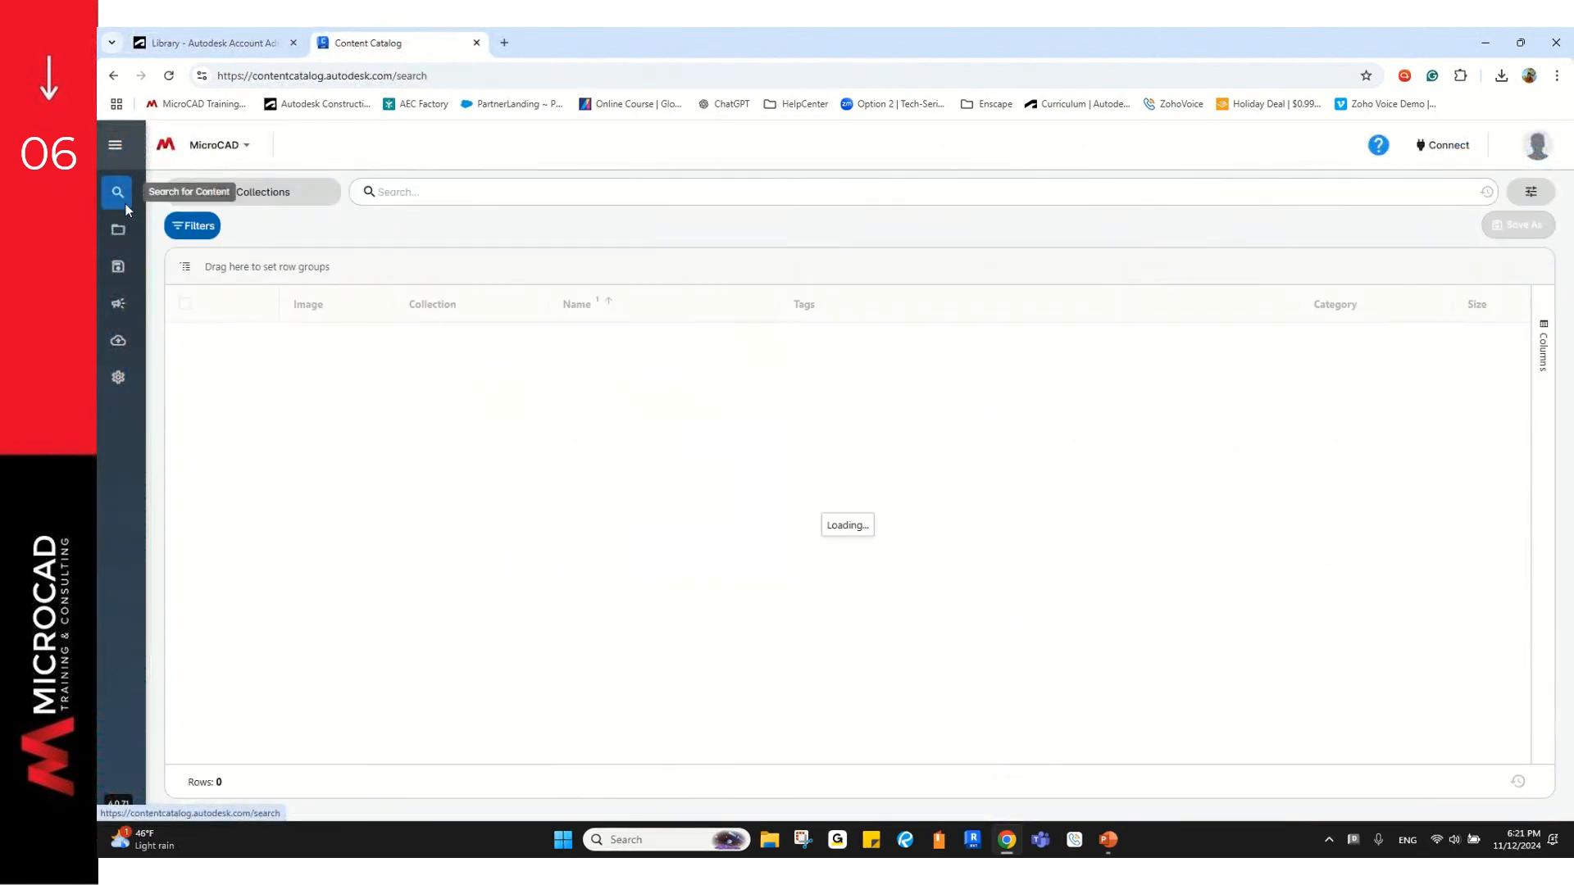
pyautogui.click(125, 238)
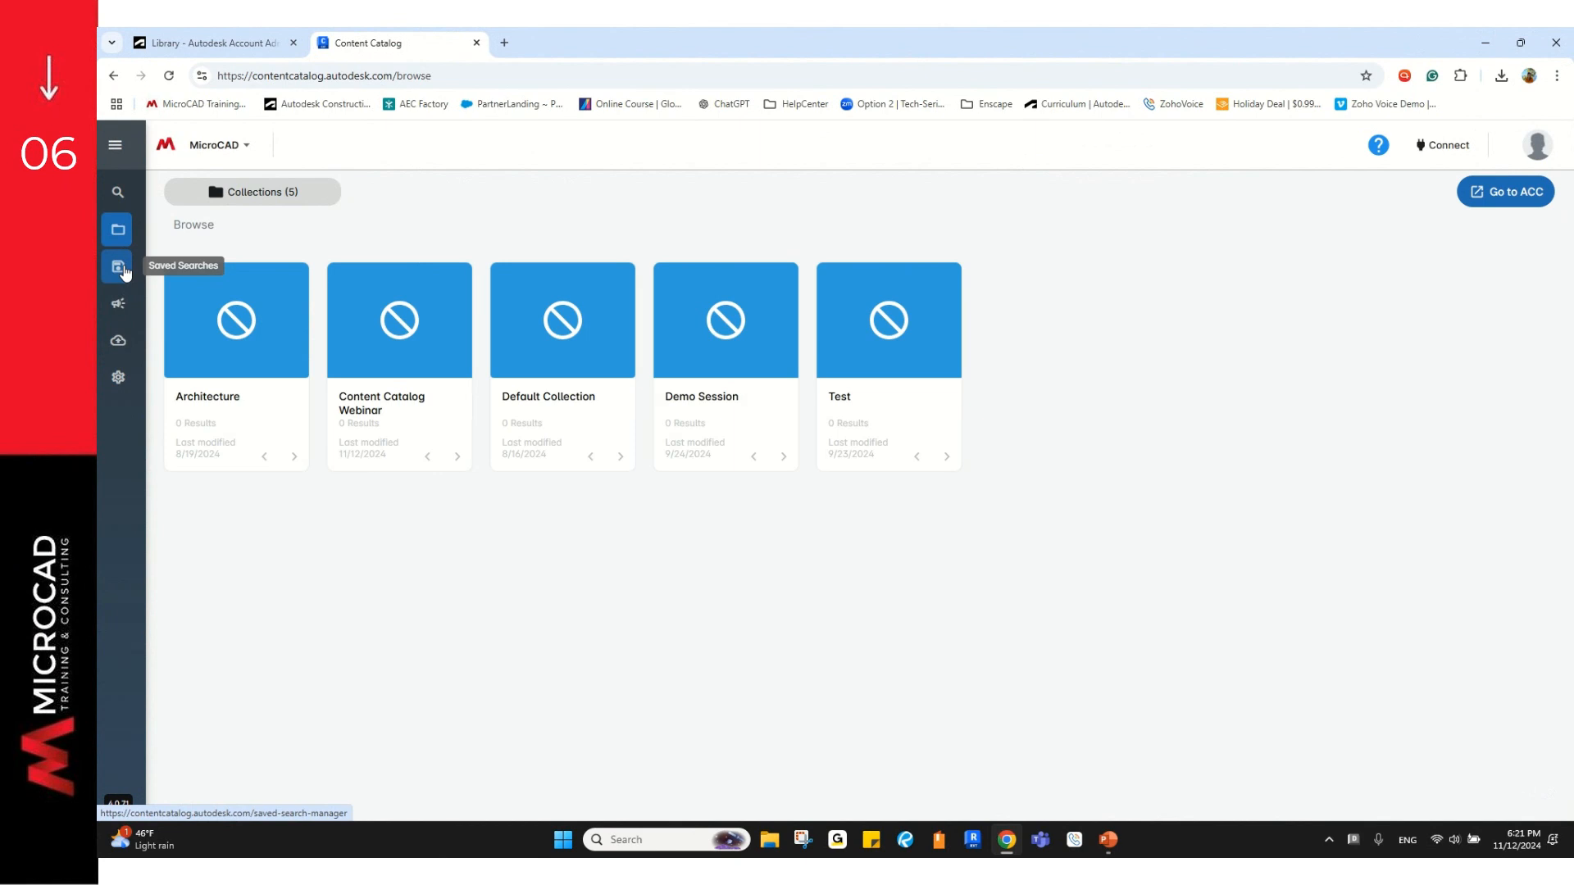
pyautogui.click(125, 271)
pyautogui.click(125, 307)
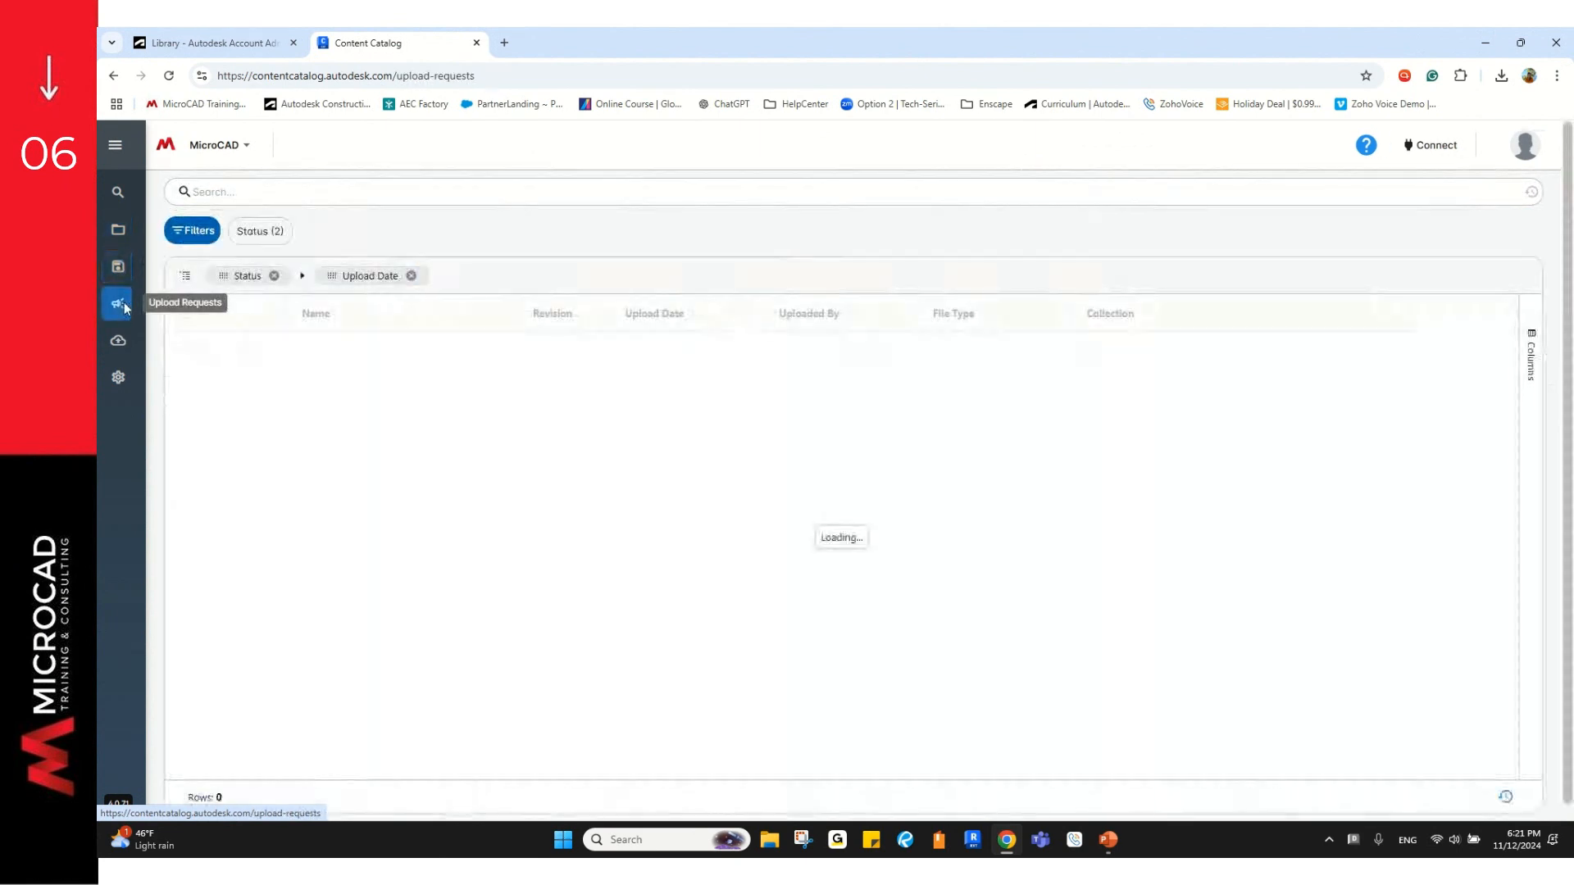
pyautogui.click(125, 344)
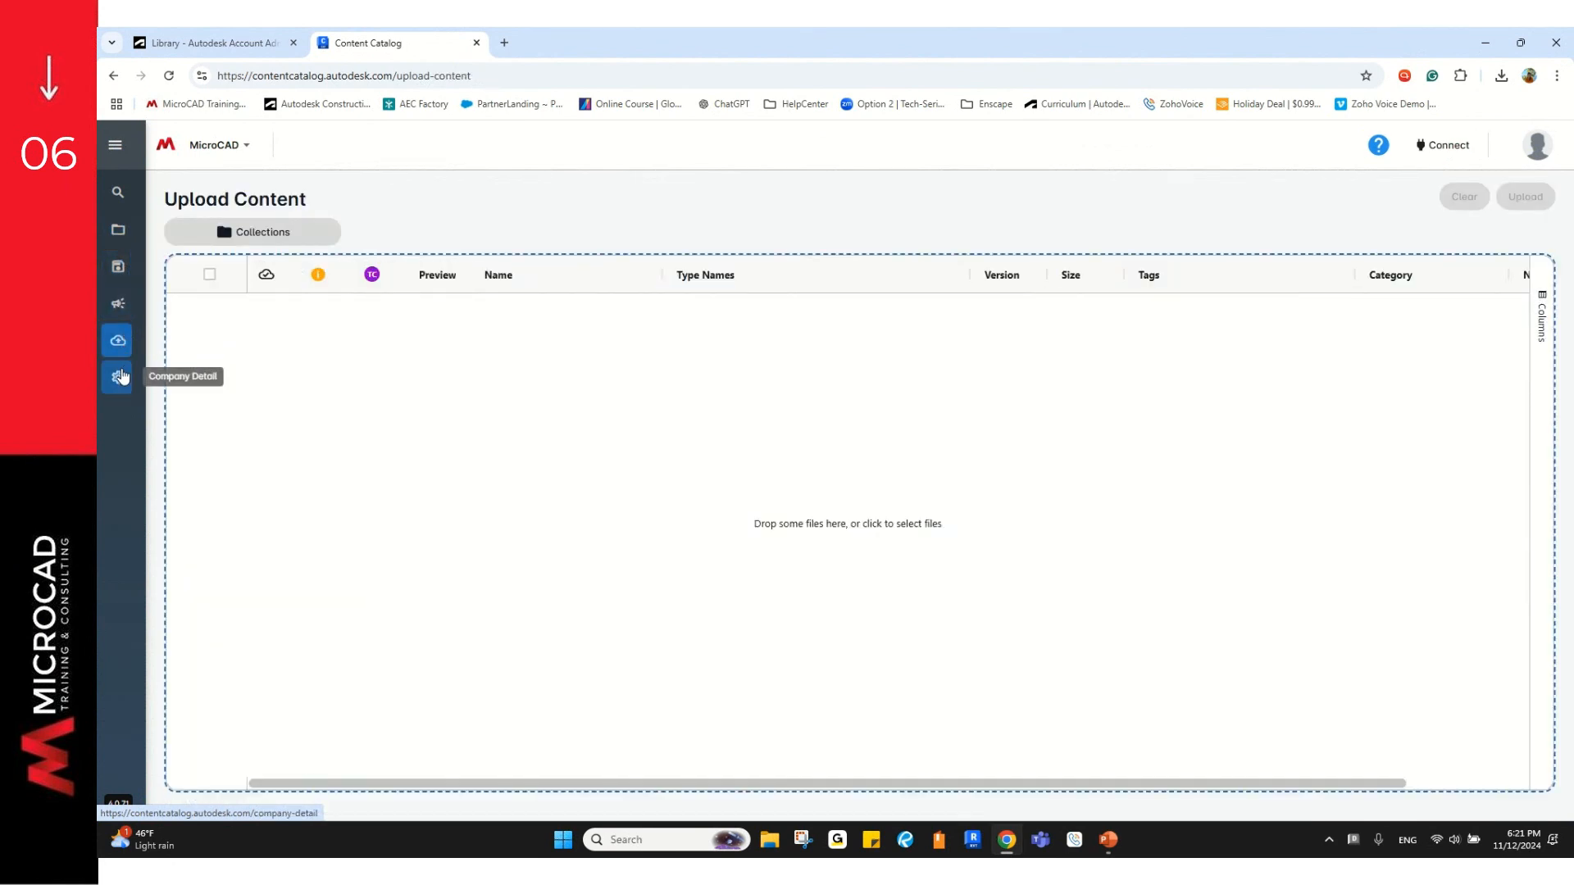
pyautogui.click(121, 378)
pyautogui.click(123, 239)
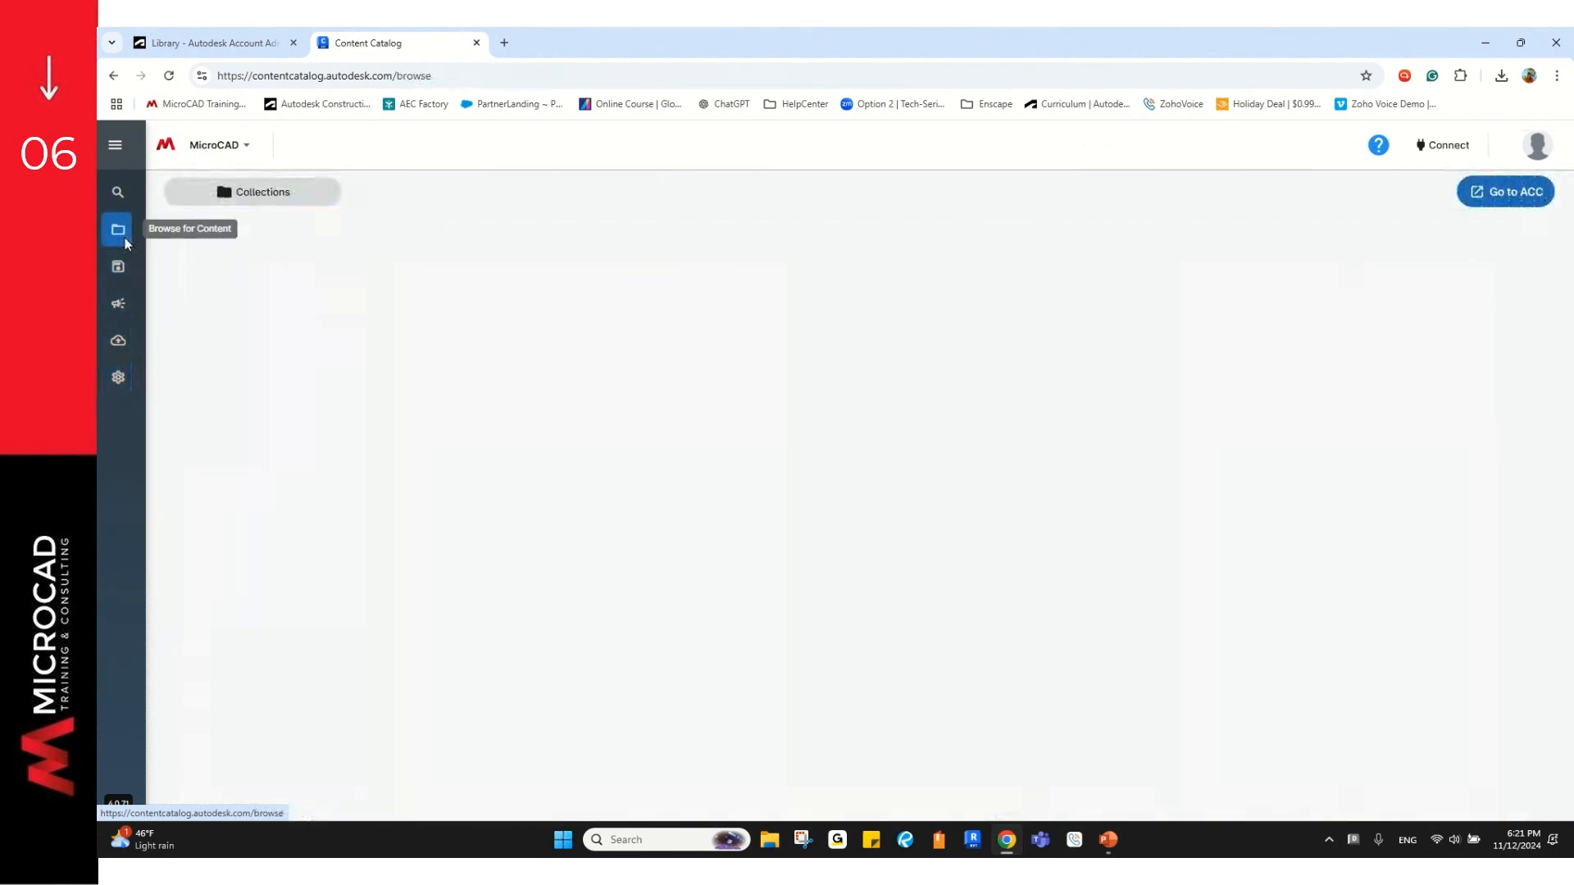